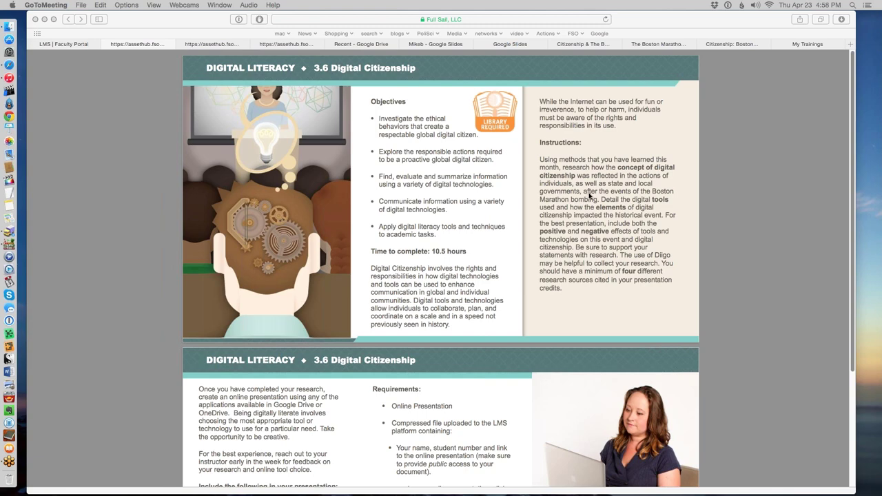
Step: Highlight the assignment's Instructions paragraph through the positive and negative line, then clear it
{"action": "left_click", "coordinate": [586, 195]}
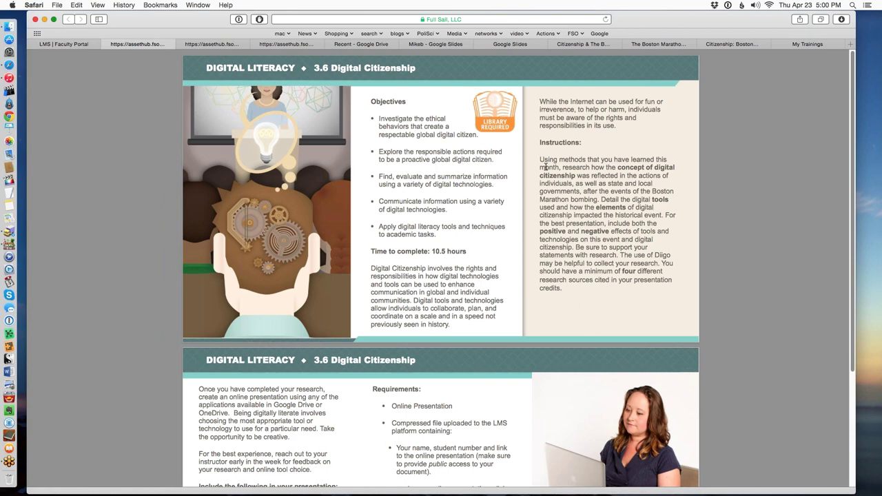
{"action": "left_click_drag", "start_coordinate": [540, 160], "coordinate": [538, 215]}
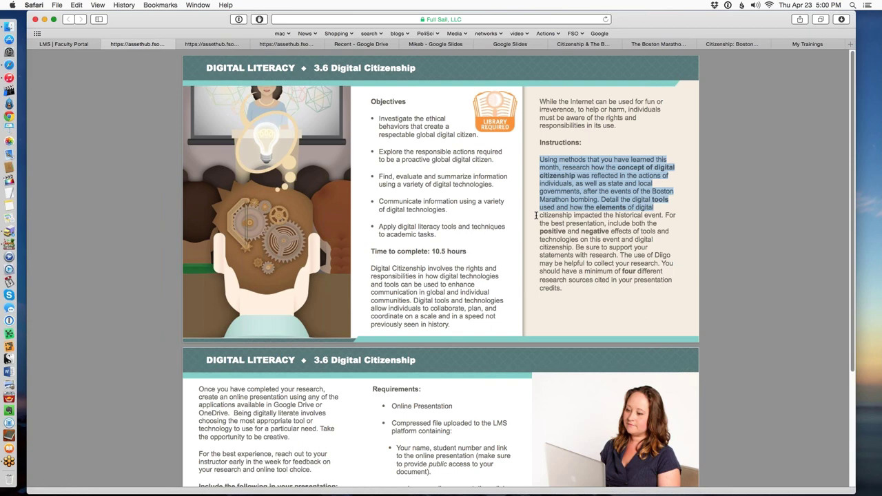
{"action": "left_click_drag", "start_coordinate": [535, 216], "coordinate": [533, 221]}
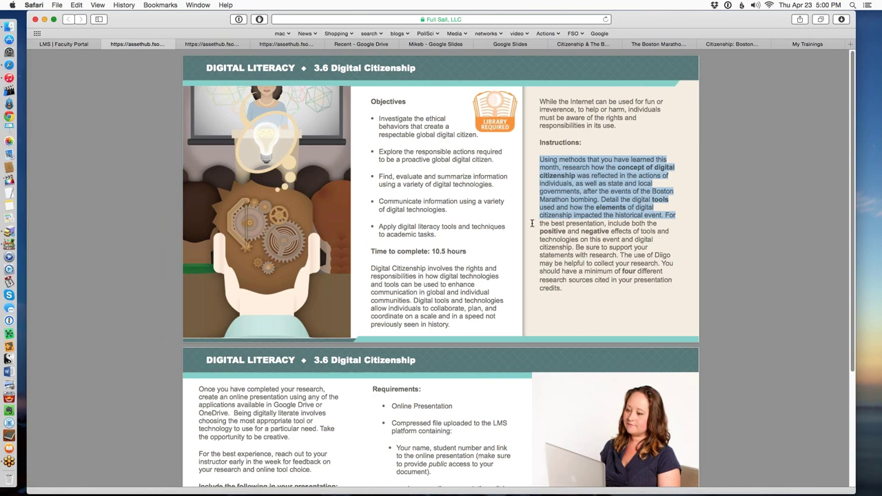
{"action": "left_click_drag", "start_coordinate": [531, 222], "coordinate": [529, 229]}
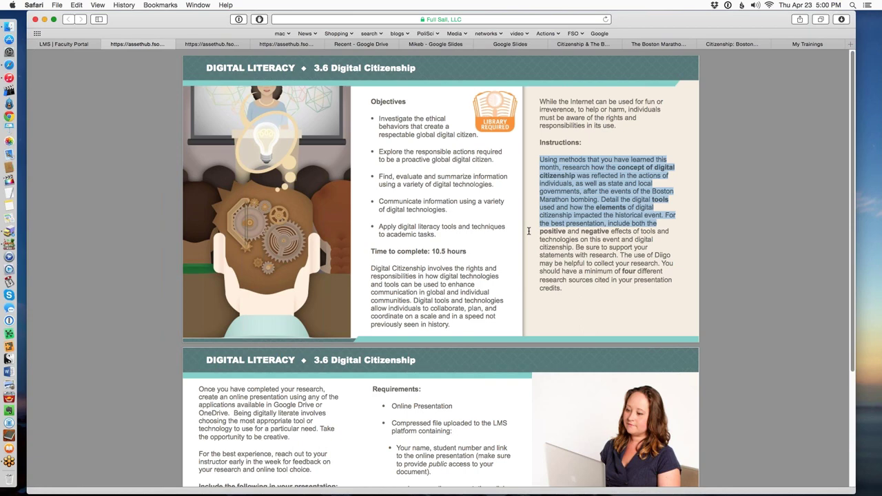
{"action": "left_click_drag", "start_coordinate": [528, 230], "coordinate": [524, 252]}
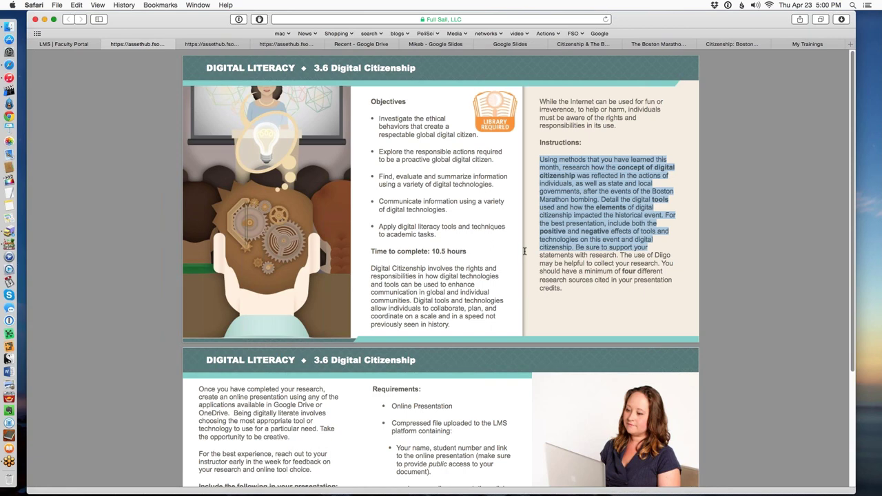
{"action": "left_click", "coordinate": [529, 221]}
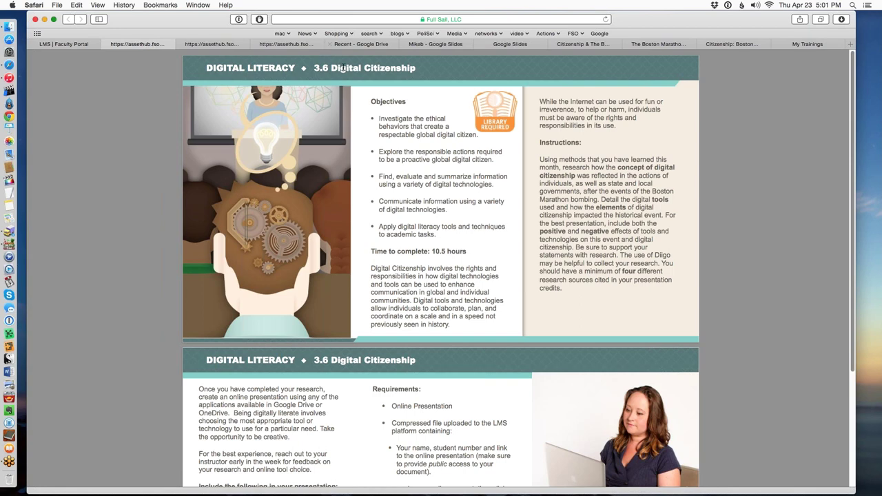
Step: Run a Google search for 'boston marathon bombing social media'
{"action": "left_click", "coordinate": [89, 44]}
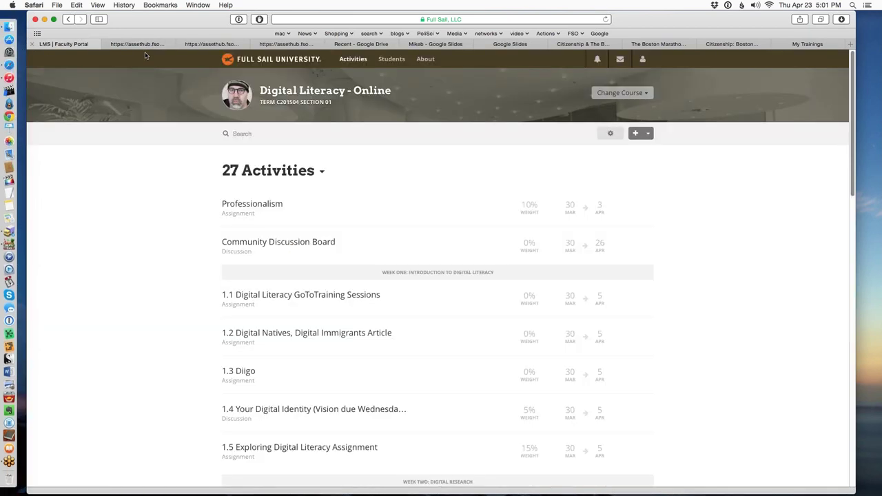
{"action": "left_click", "coordinate": [602, 33]}
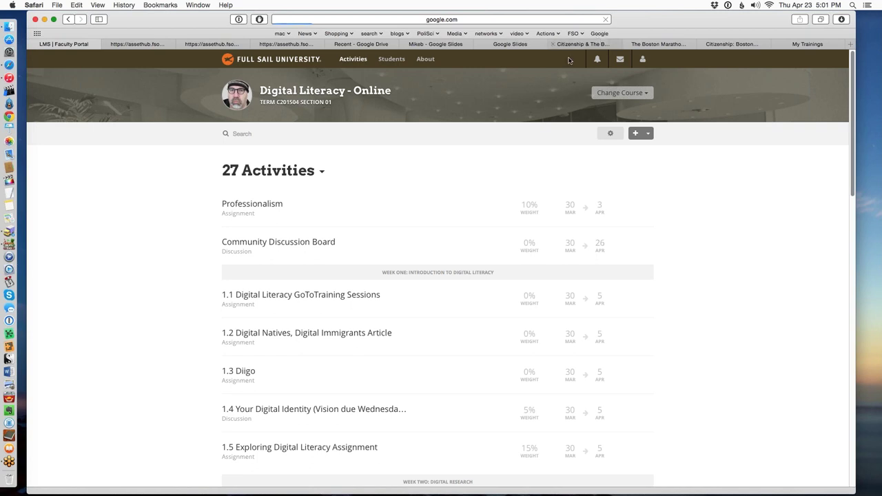
{"action": "type", "text": "bo"}
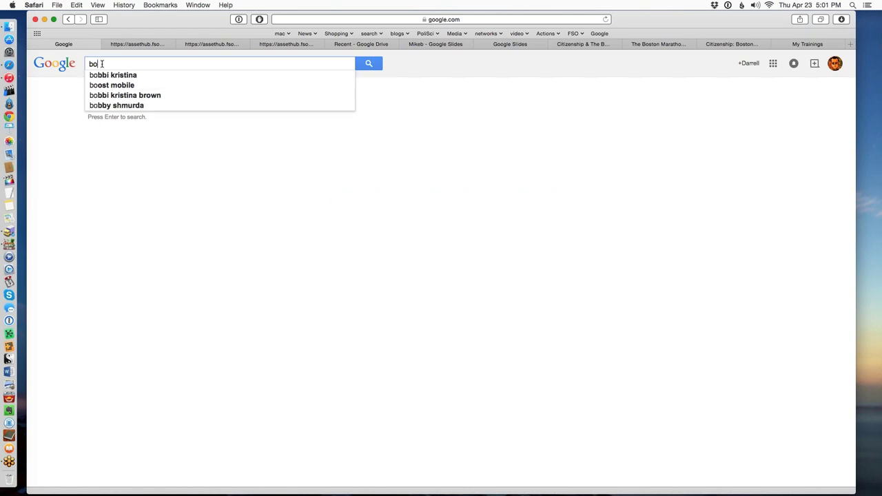
{"action": "type", "text": "sto"}
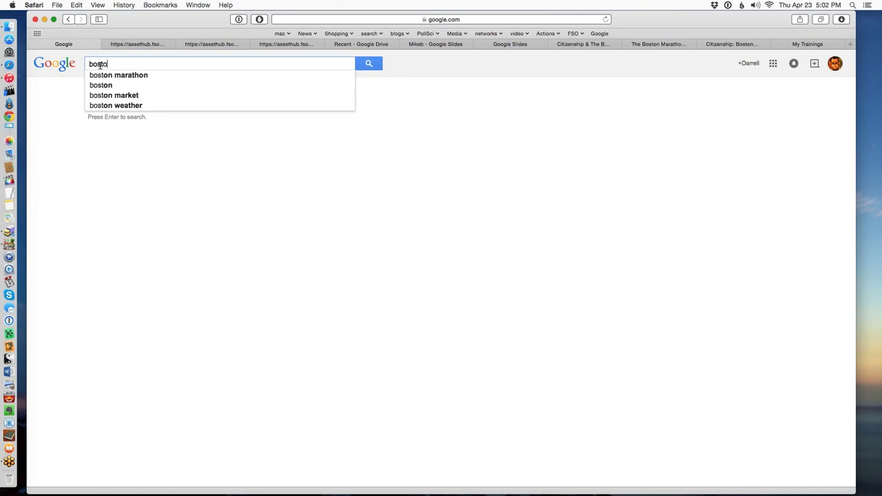
{"action": "type", "text": "n marathon b"}
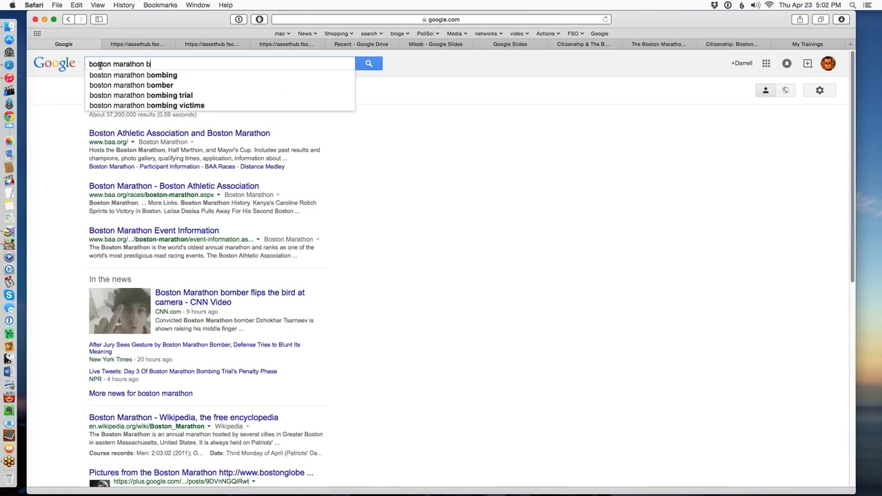
{"action": "type", "text": "ombing"}
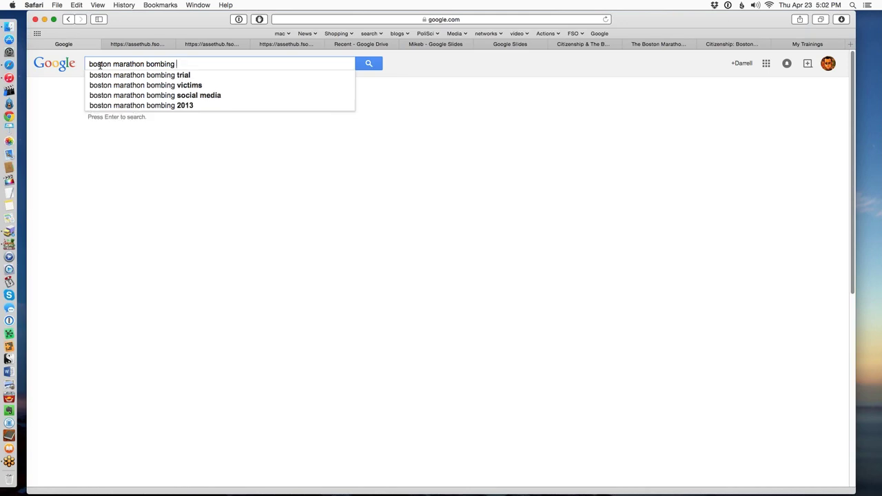
{"action": "type", "text": " so"}
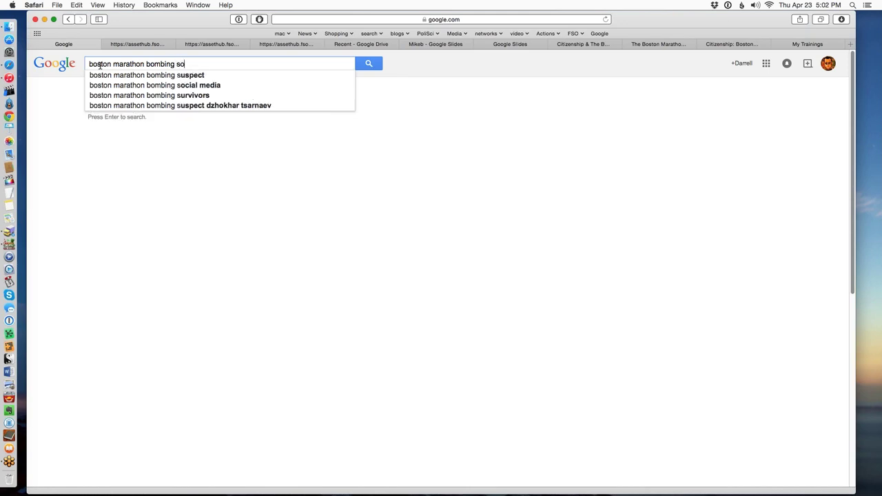
{"action": "type", "text": "cial me"}
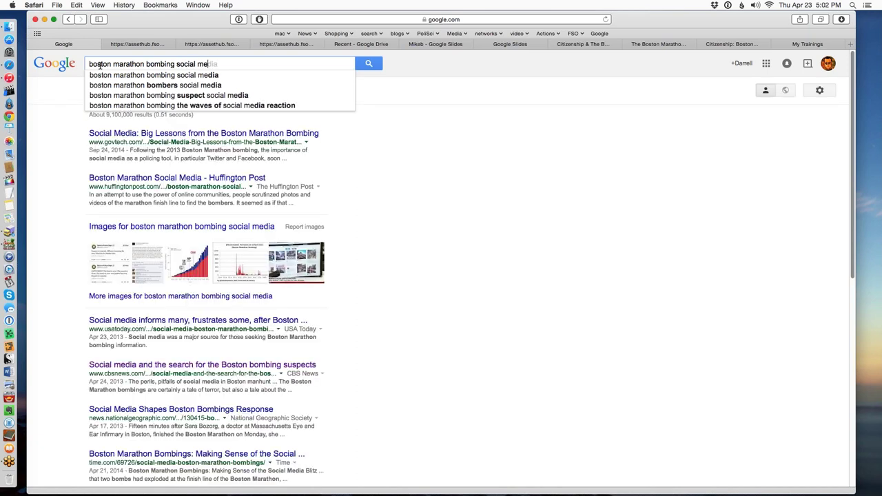
{"action": "type", "text": "dia"}
{"action": "key", "text": "Return"}
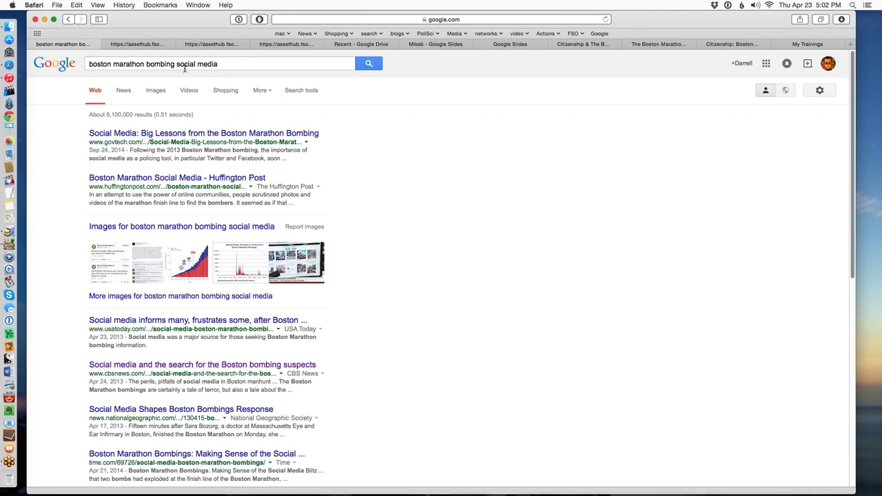
Step: Replace 'social media' with 'twitter' in the query and search
{"action": "left_click_drag", "start_coordinate": [176, 63], "coordinate": [217, 64]}
{"action": "type", "text": "t"}
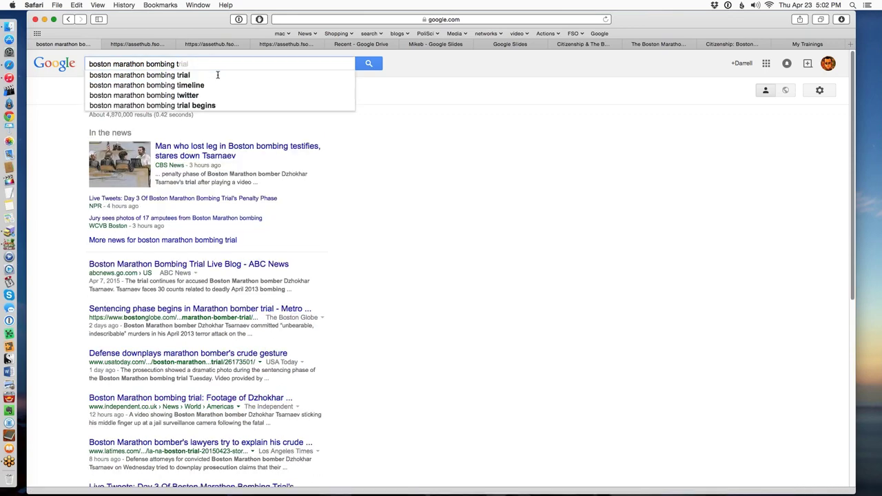
{"action": "type", "text": "wit"}
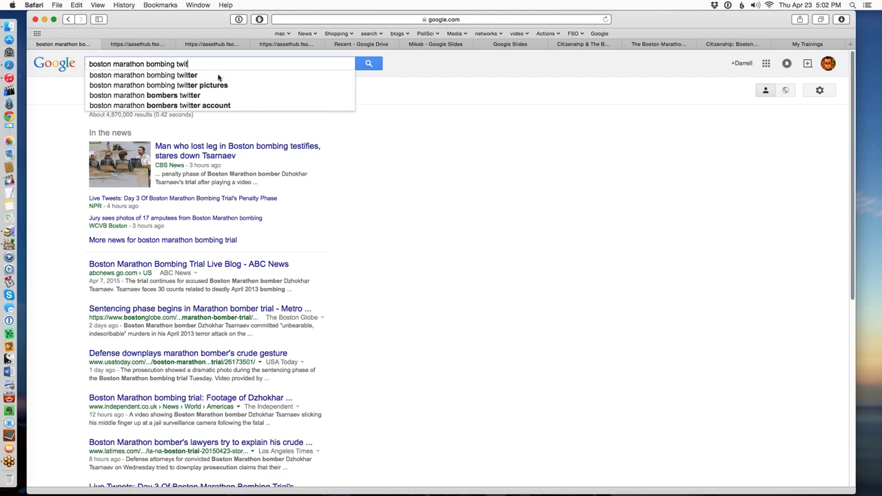
{"action": "type", "text": "ter"}
{"action": "key", "text": "Return"}
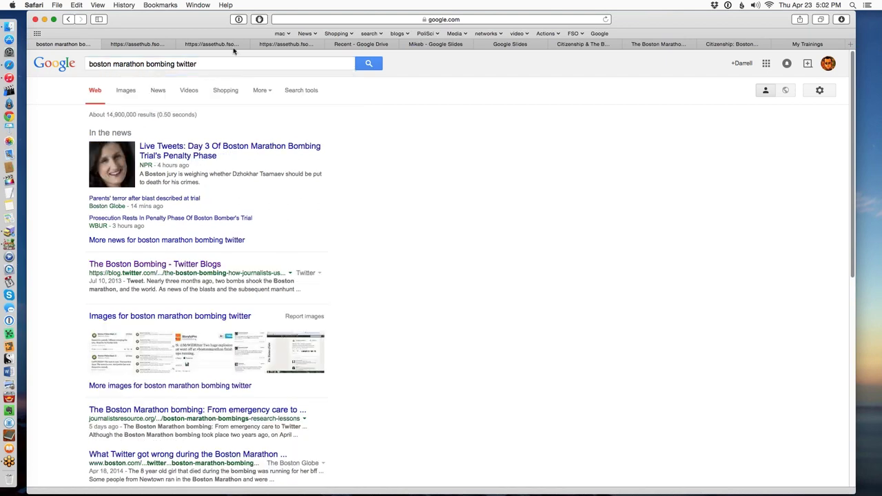
Step: Search 'boston marathon bombing reddit', then start typing 'fbi' in place of 'reddit'
{"action": "left_click", "coordinate": [176, 63]}
{"action": "left_click_drag", "start_coordinate": [176, 63], "coordinate": [202, 64]}
{"action": "type", "text": "re"}
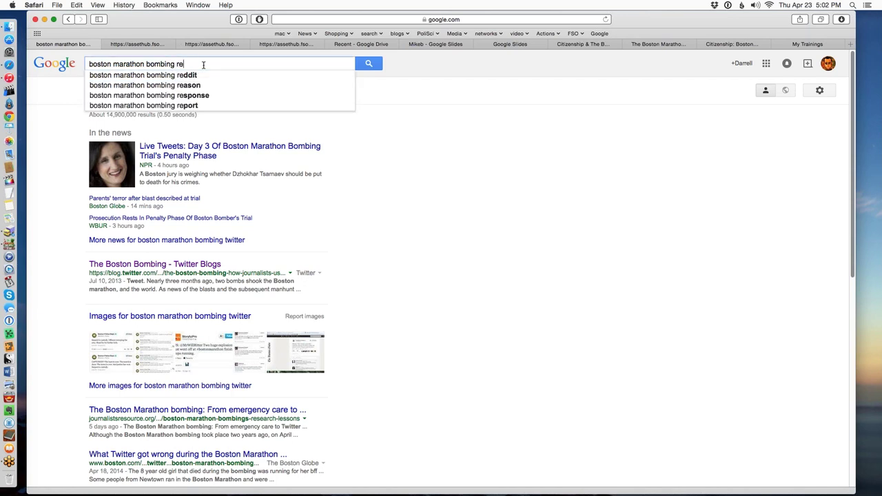
{"action": "type", "text": "d"}
{"action": "type", "text": "dit"}
{"action": "key", "text": "Return"}
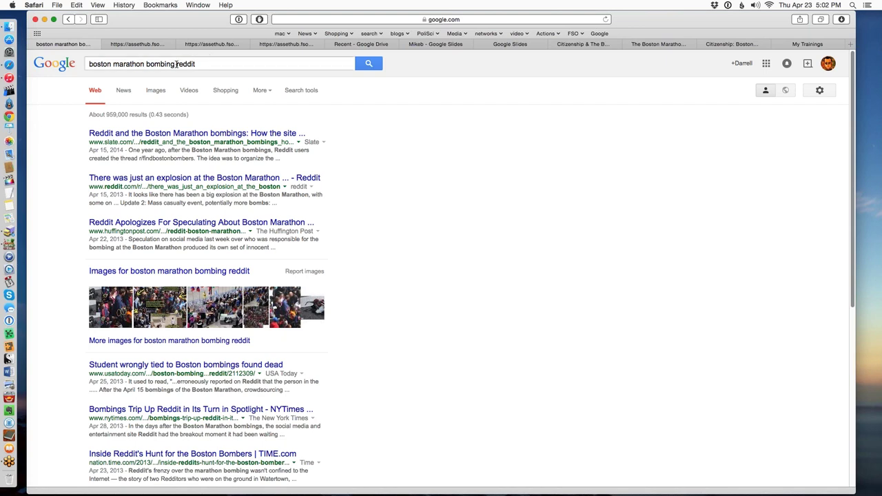
{"action": "double_click", "coordinate": [203, 65]}
{"action": "type", "text": "fbi"}
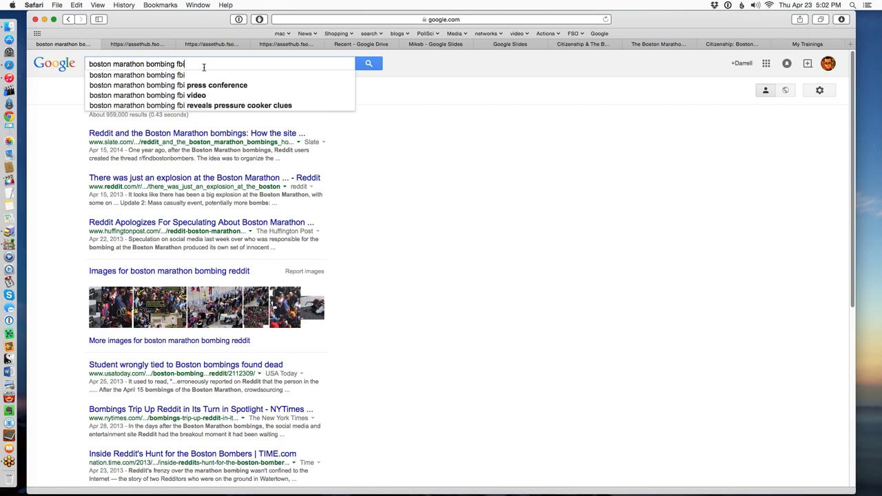
Step: Run the 'fbi' search, then search 'boston marathon bombing police response' from suggestions
{"action": "key", "text": "Return"}
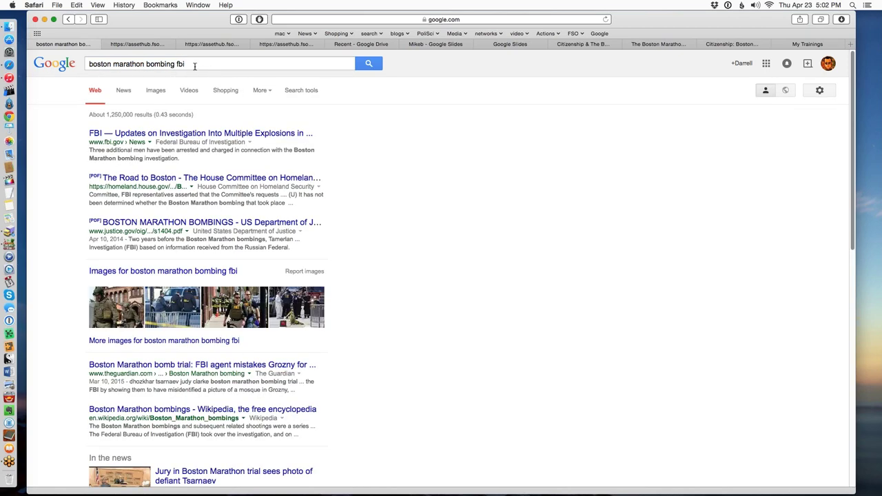
{"action": "key", "text": "BackSpace"}
{"action": "key", "text": "BackSpace"}
{"action": "key", "text": "BackSpace"}
{"action": "type", "text": "pol"}
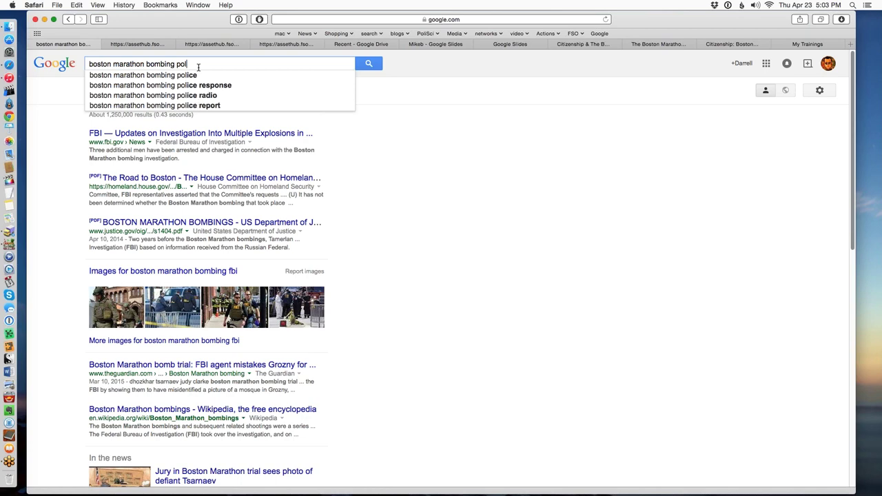
{"action": "type", "text": "ice re"}
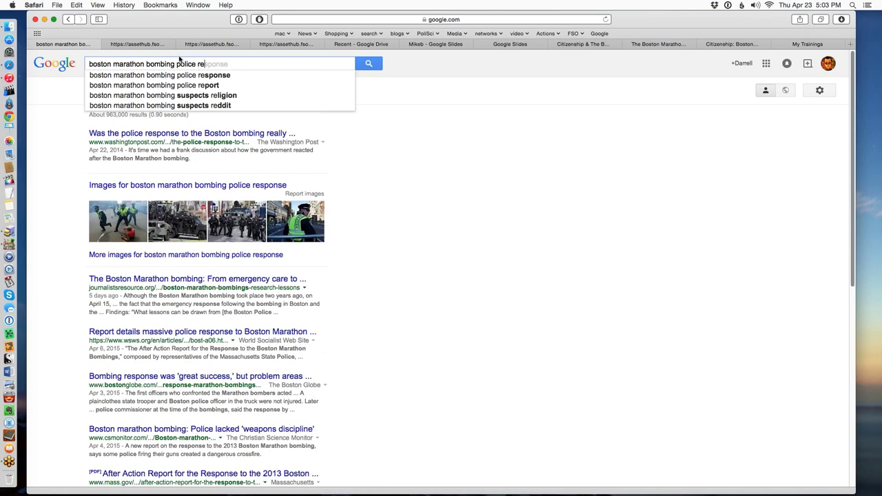
{"action": "left_click", "coordinate": [205, 76]}
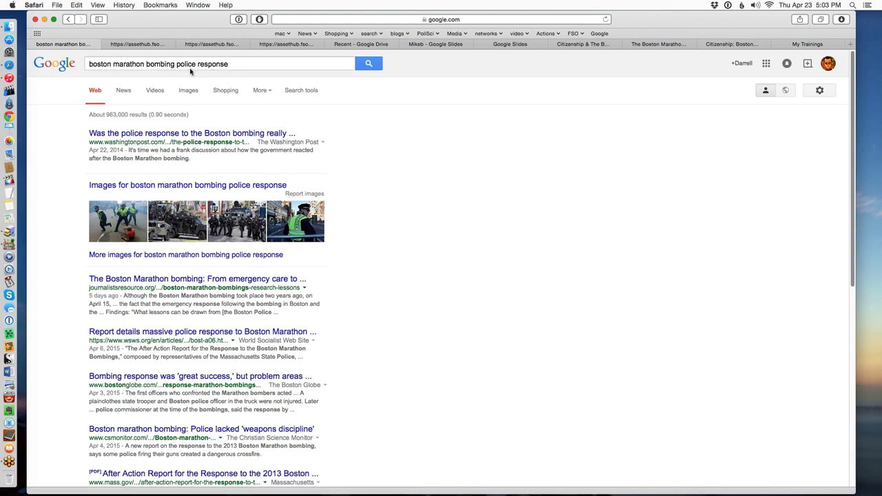
Step: Replace 'police response' with 'technology' and search again
{"action": "left_click_drag", "start_coordinate": [176, 63], "coordinate": [237, 72]}
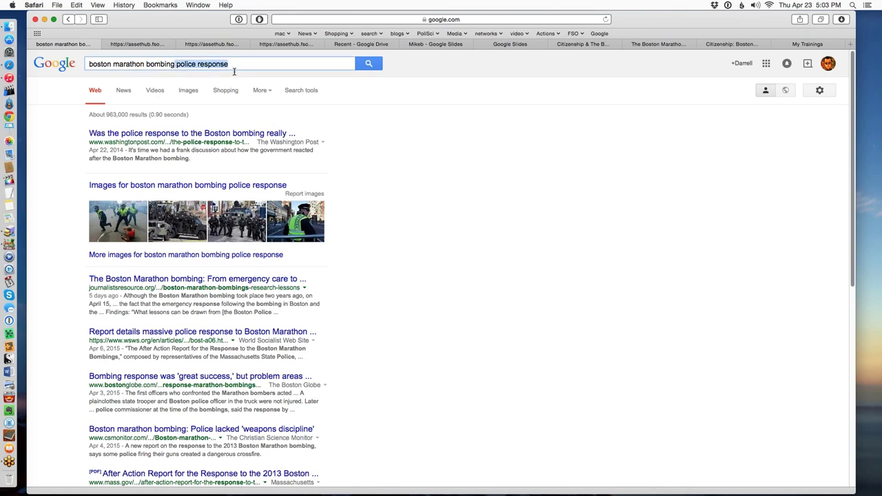
{"action": "type", "text": "te"}
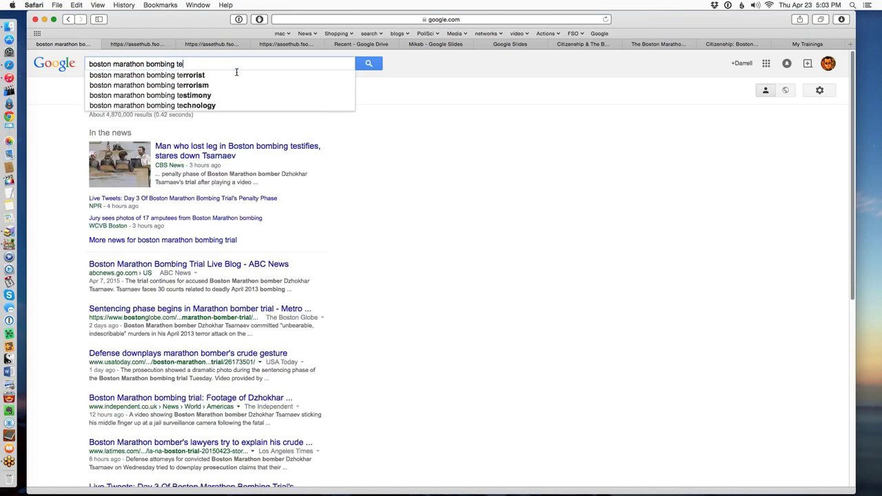
{"action": "type", "text": "chnology"}
{"action": "key", "text": "Return"}
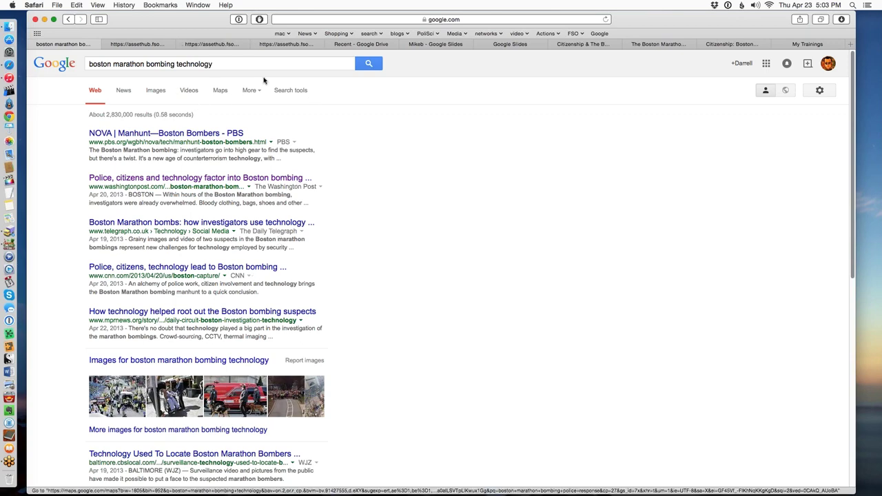
Step: On the assignment page, highlight the four-source research requirement and the Instructions paragraph
{"action": "left_click", "coordinate": [160, 45]}
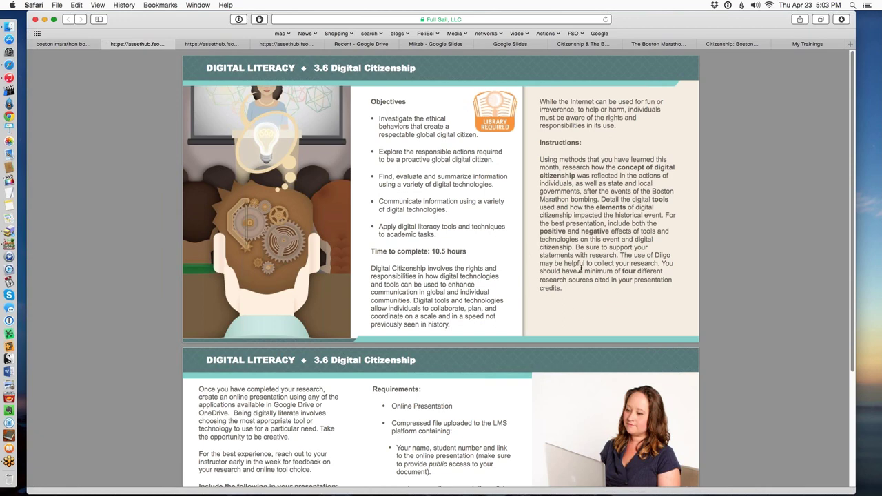
{"action": "left_click_drag", "start_coordinate": [579, 270], "coordinate": [659, 279]}
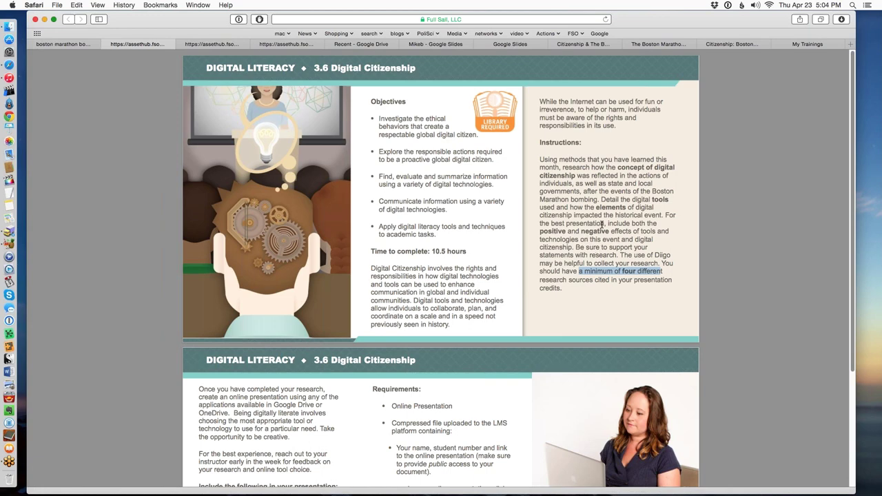
{"action": "left_click_drag", "start_coordinate": [539, 160], "coordinate": [533, 222]}
{"action": "left_click", "coordinate": [563, 233]}
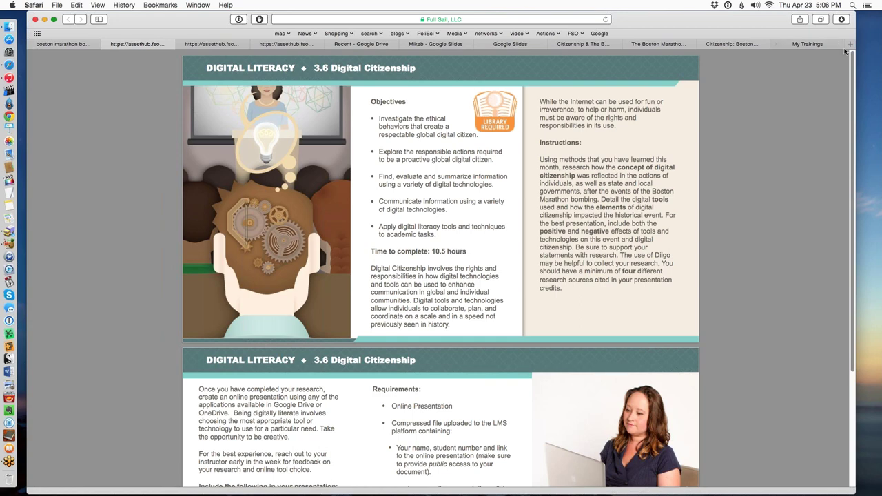
Step: Open the example 'Digital Citizenship: Boston Marathon Bombing' presentation
{"action": "left_click", "coordinate": [717, 43]}
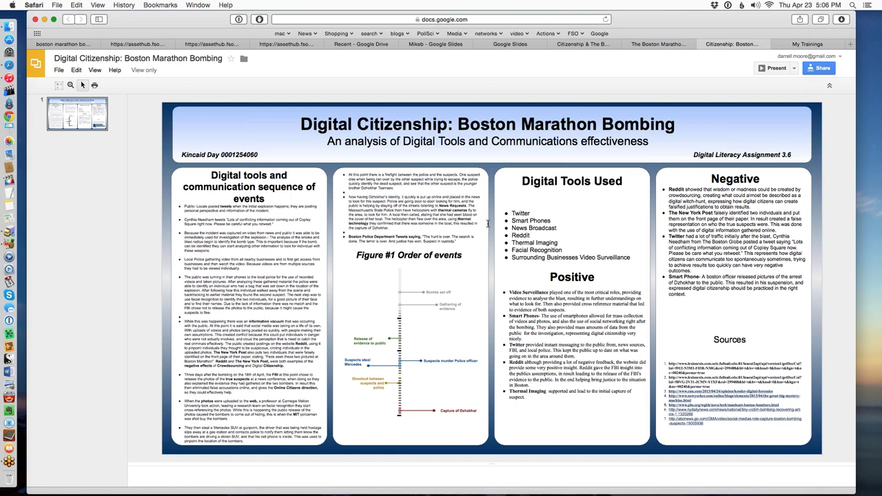
{"action": "left_click", "coordinate": [204, 46]}
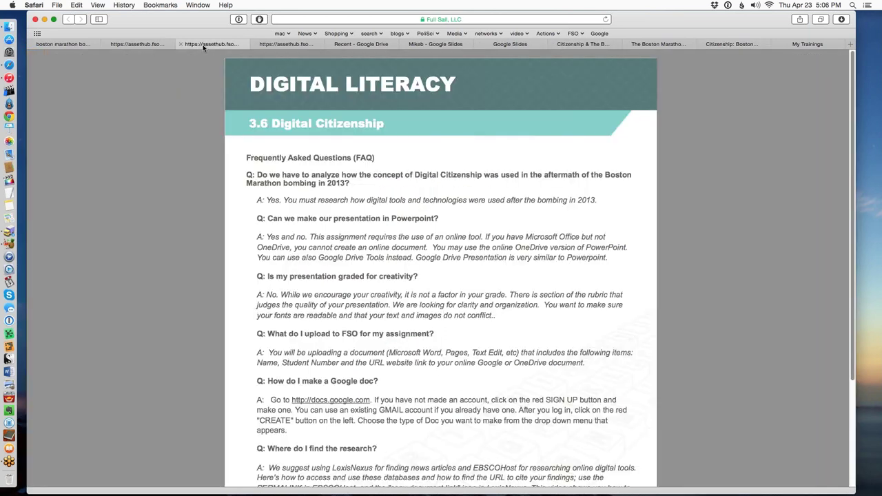
{"action": "left_click", "coordinate": [148, 44]}
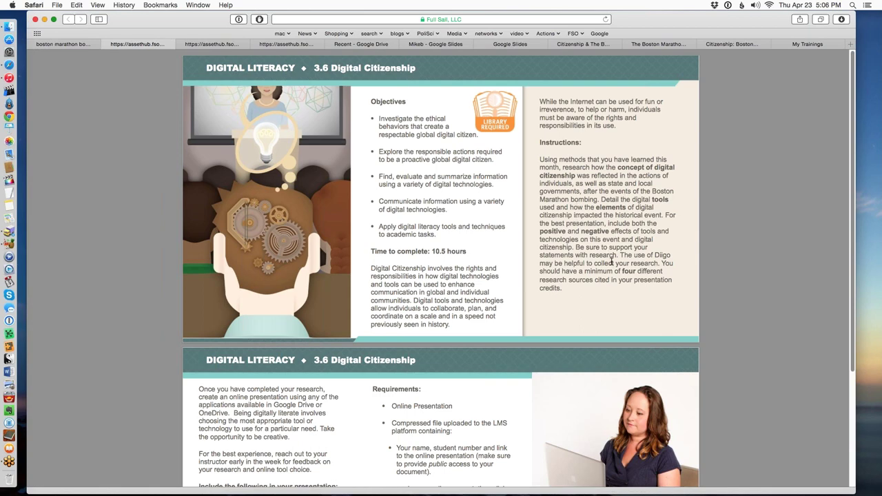
{"action": "scroll", "coordinate": [531, 301], "scroll_direction": "down", "scroll_amount": 2}
{"action": "scroll", "coordinate": [530, 301], "scroll_direction": "down", "scroll_amount": 3}
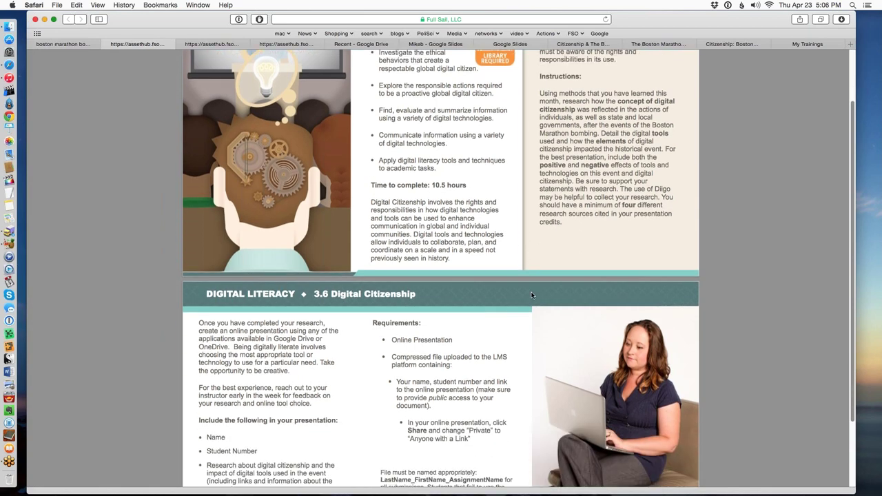
{"action": "scroll", "coordinate": [309, 344], "scroll_direction": "down", "scroll_amount": 1}
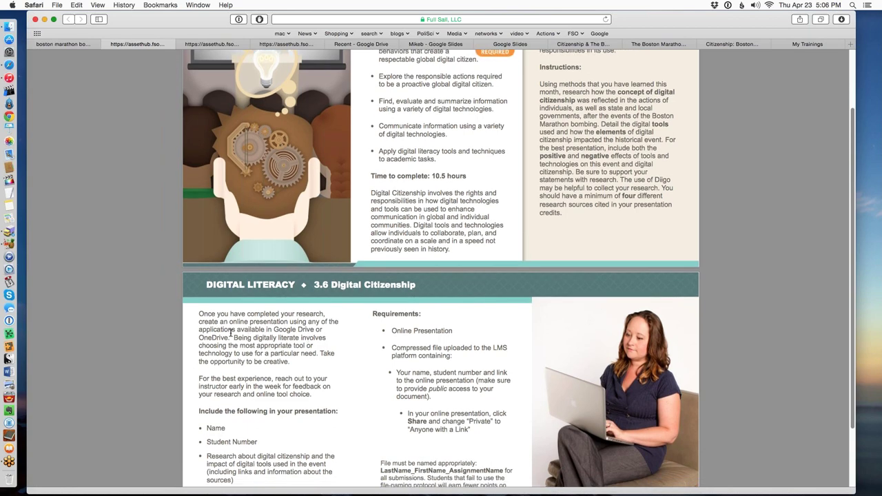
{"action": "left_click_drag", "start_coordinate": [231, 337], "coordinate": [310, 365]}
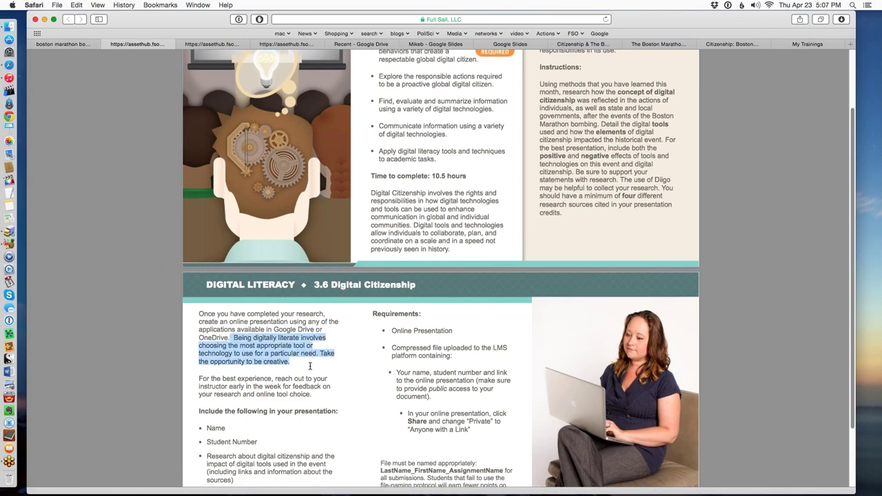
{"action": "left_click", "coordinate": [310, 370]}
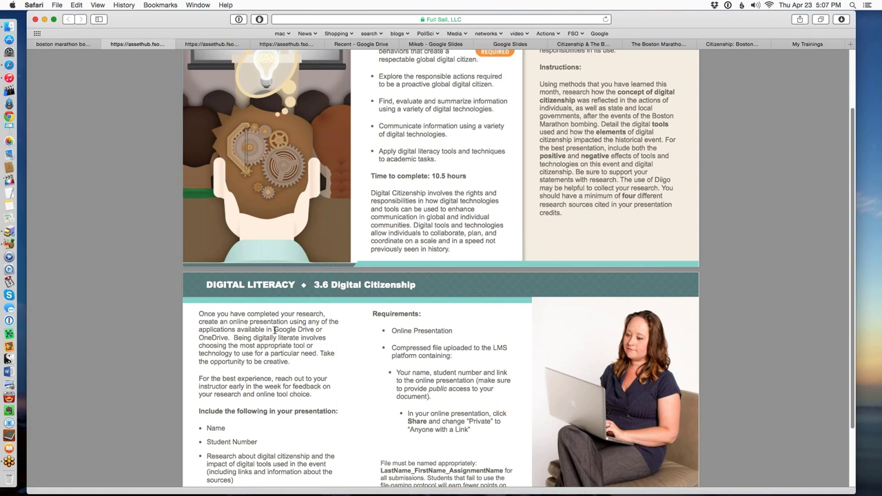
{"action": "left_click_drag", "start_coordinate": [274, 330], "coordinate": [229, 337]}
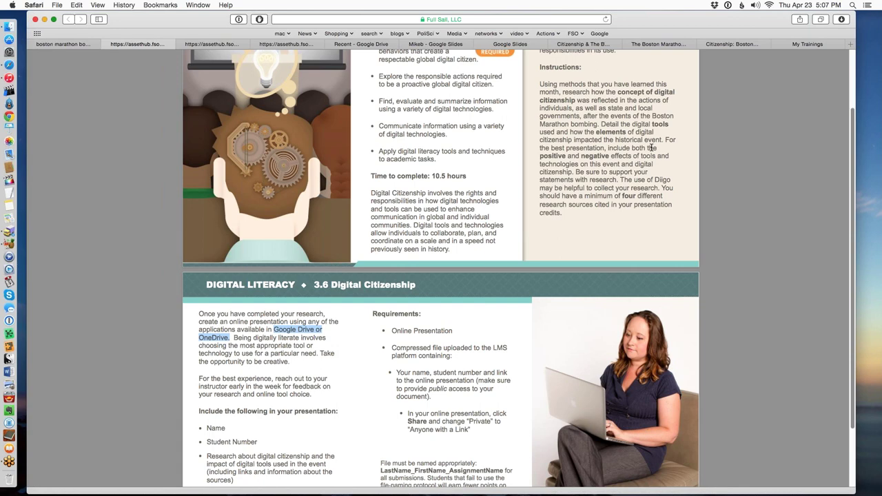
{"action": "left_click", "coordinate": [743, 47]}
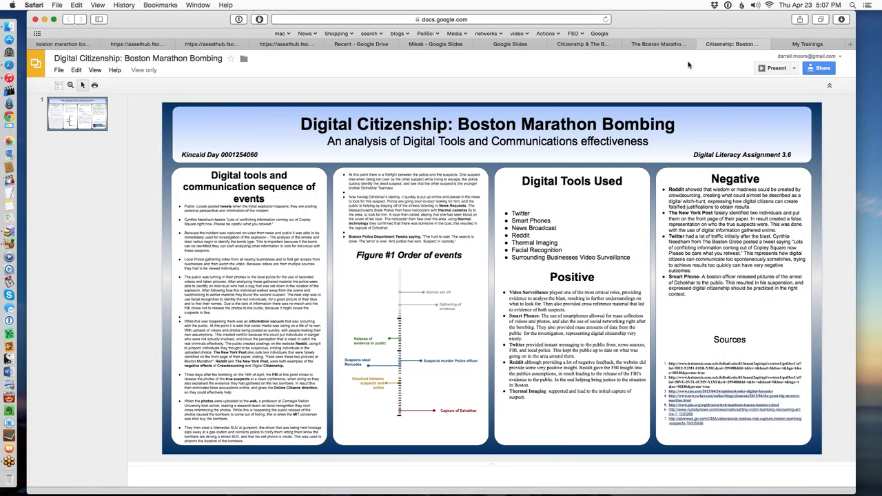
{"action": "left_click", "coordinate": [383, 47]}
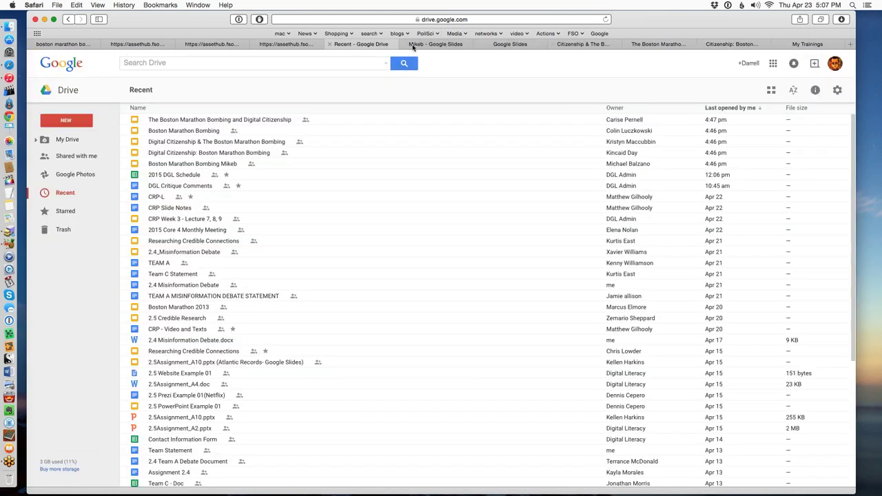
{"action": "left_click", "coordinate": [441, 47]}
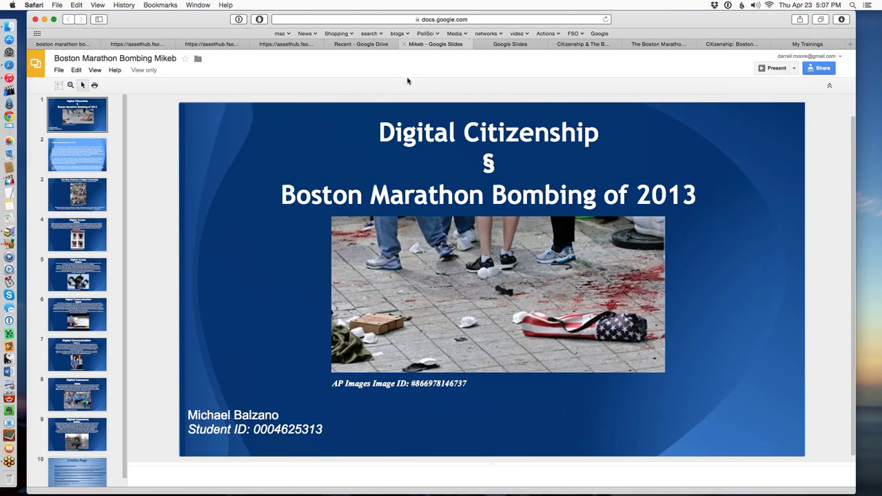
{"action": "left_click", "coordinate": [293, 45]}
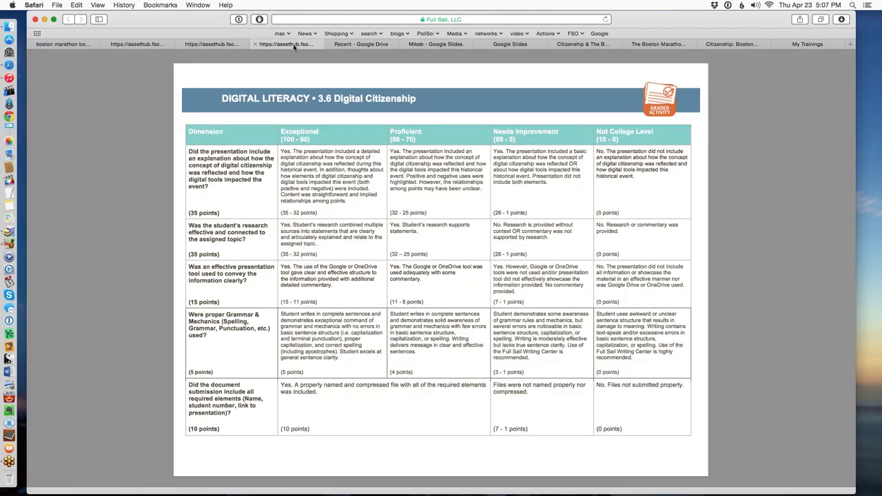
{"action": "left_click", "coordinate": [193, 46]}
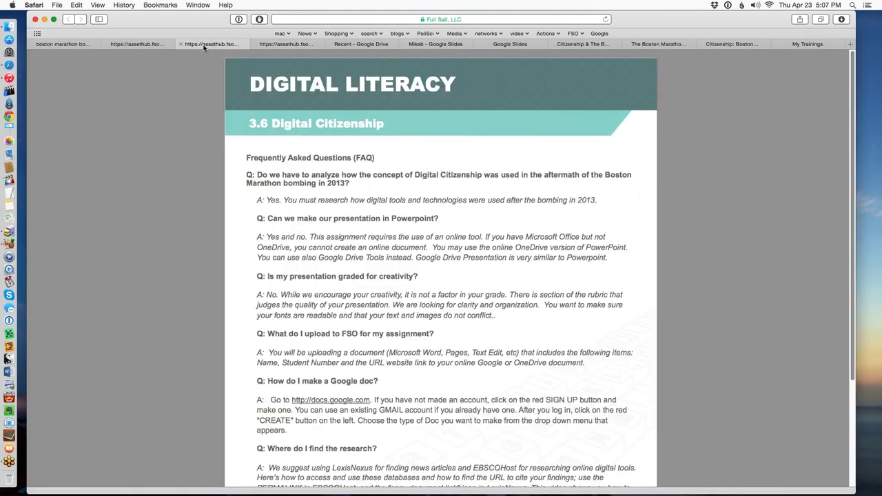
Step: On the assignment page, highlight the Online Presentation and upload requirements
{"action": "left_click", "coordinate": [163, 43]}
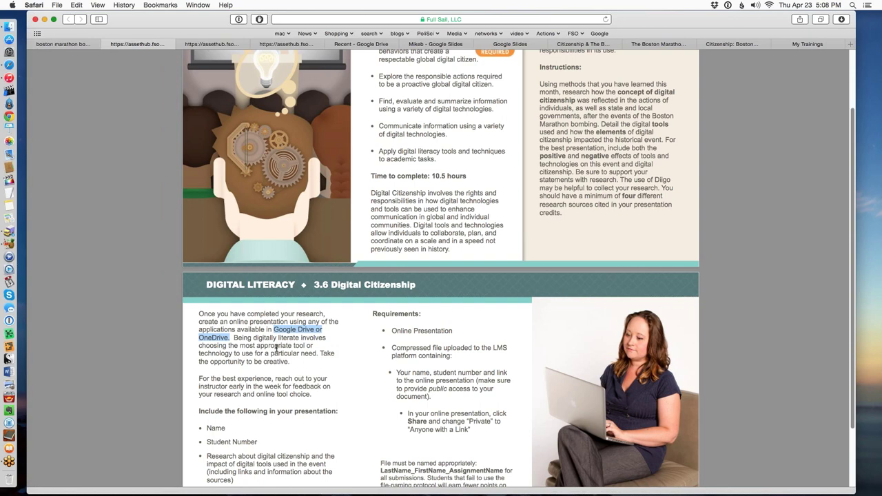
{"action": "left_click_drag", "start_coordinate": [327, 339], "coordinate": [296, 338]}
{"action": "left_click", "coordinate": [380, 359]}
{"action": "left_click_drag", "start_coordinate": [386, 330], "coordinate": [460, 358]}
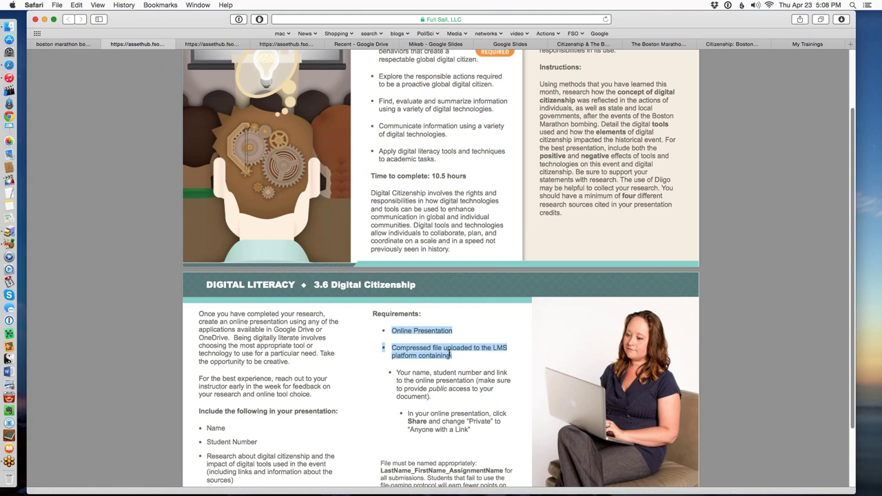
{"action": "left_click", "coordinate": [75, 46]}
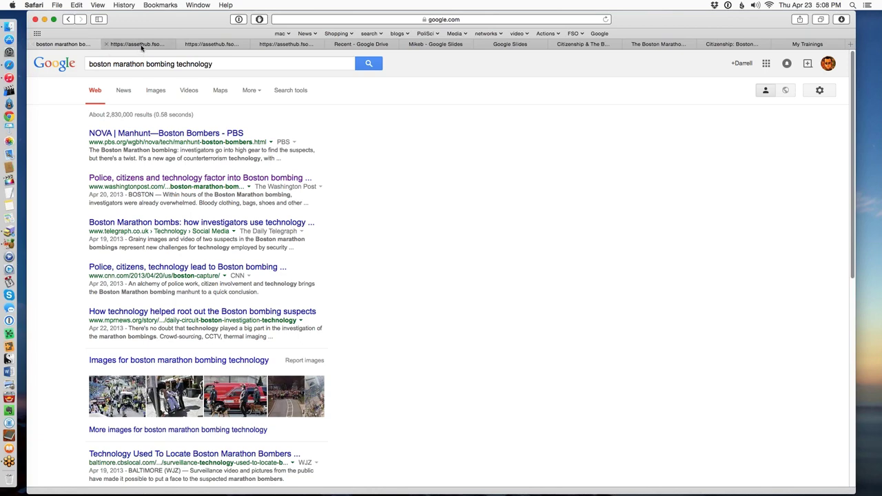
{"action": "left_click", "coordinate": [141, 45]}
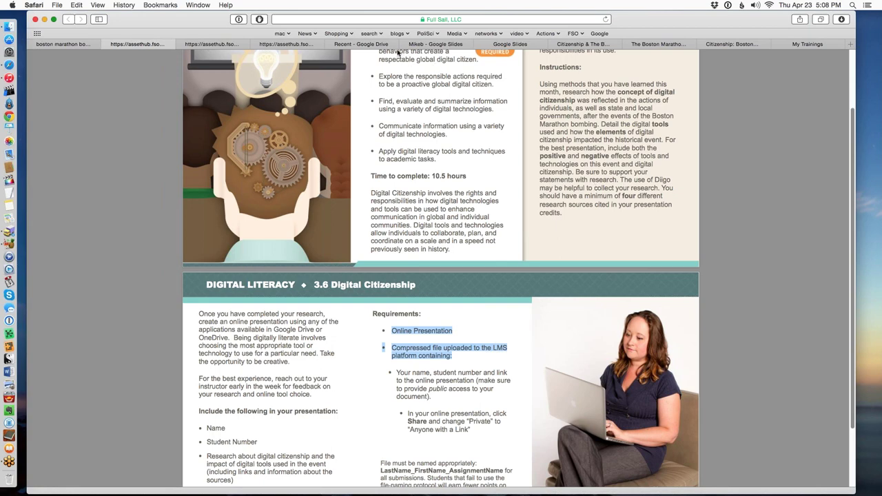
Step: Open the assignment FAQ and highlight the answer about finding research in EBSCOHost
{"action": "left_click", "coordinate": [369, 44]}
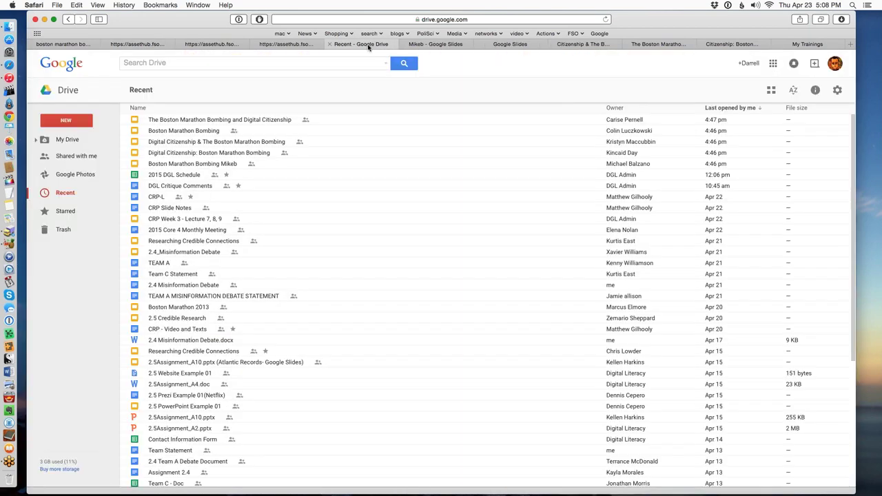
{"action": "left_click", "coordinate": [208, 44]}
{"action": "scroll", "coordinate": [467, 343], "scroll_direction": "down", "scroll_amount": 3}
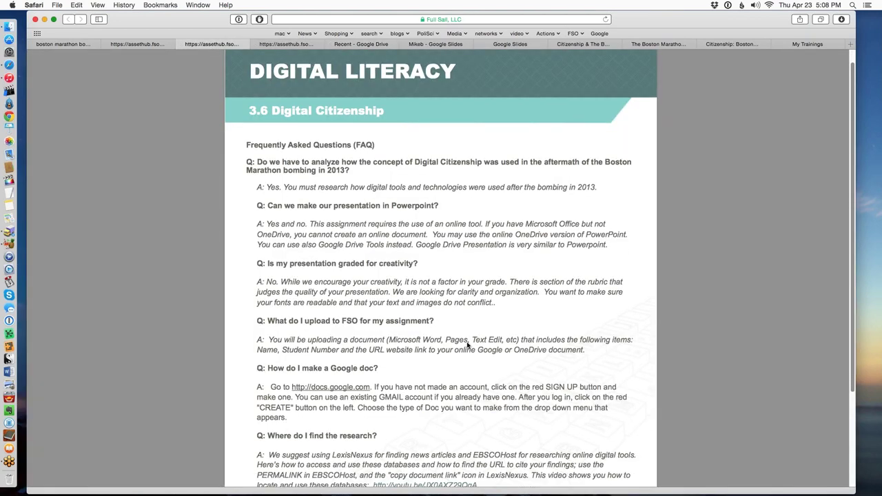
{"action": "scroll", "coordinate": [466, 338], "scroll_direction": "down", "scroll_amount": 1}
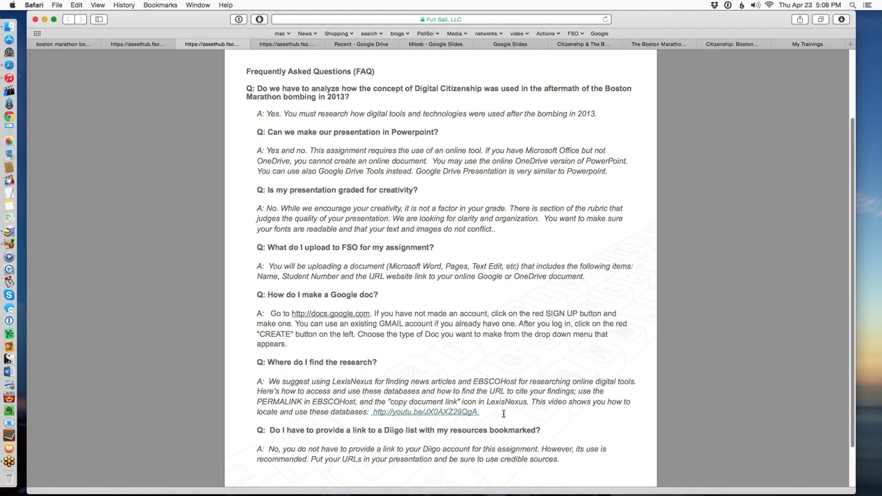
{"action": "left_click_drag", "start_coordinate": [504, 414], "coordinate": [340, 361]}
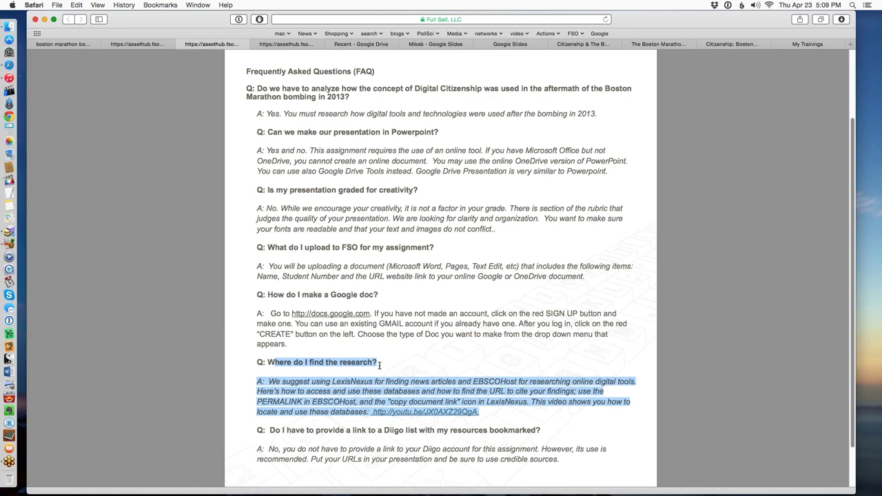
{"action": "left_click", "coordinate": [426, 375]}
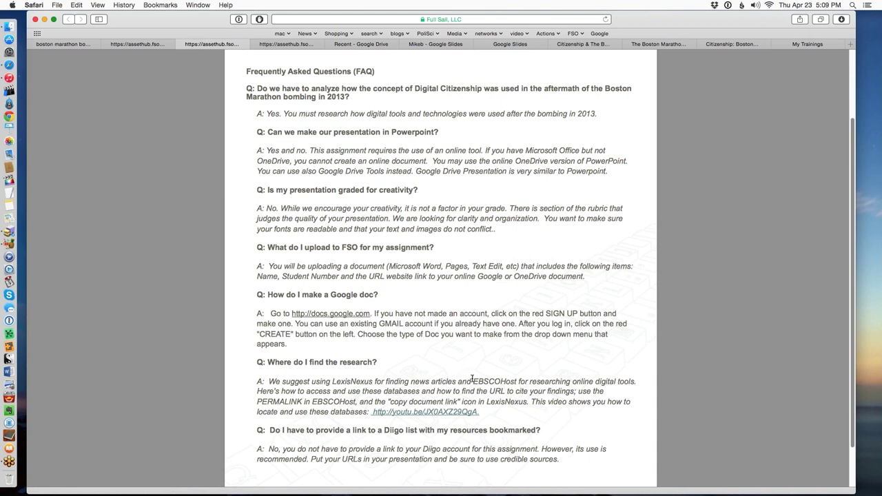
{"action": "left_click_drag", "start_coordinate": [472, 381], "coordinate": [516, 383]}
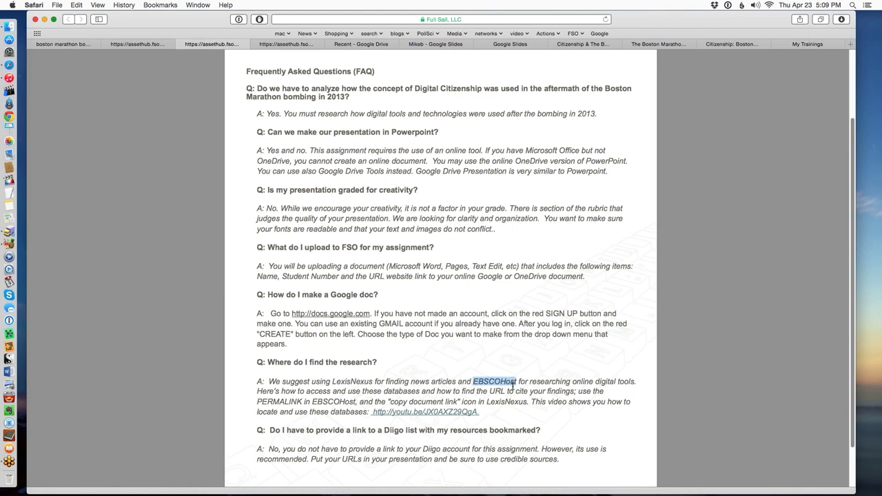
{"action": "left_click", "coordinate": [513, 383]}
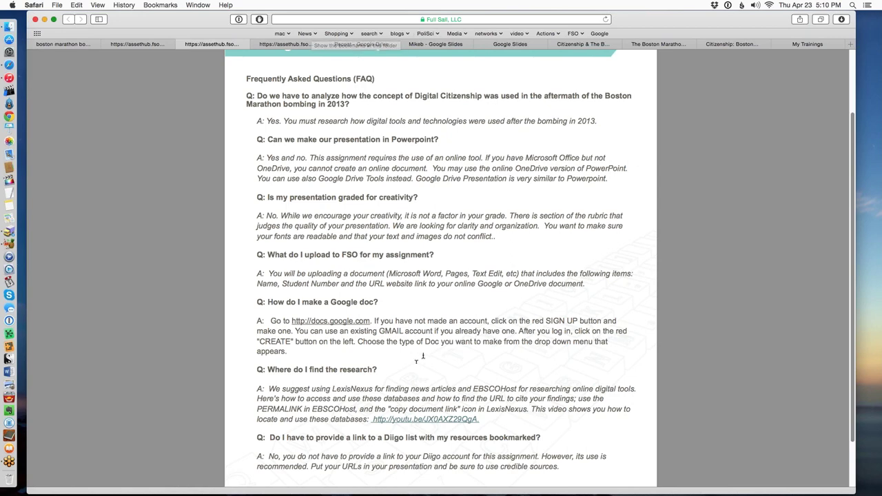
Step: Highlight the FAQ's Powerpoint answer, then switch to the Digital Citizenship rubric
{"action": "scroll", "coordinate": [456, 354], "scroll_direction": "up", "scroll_amount": 2}
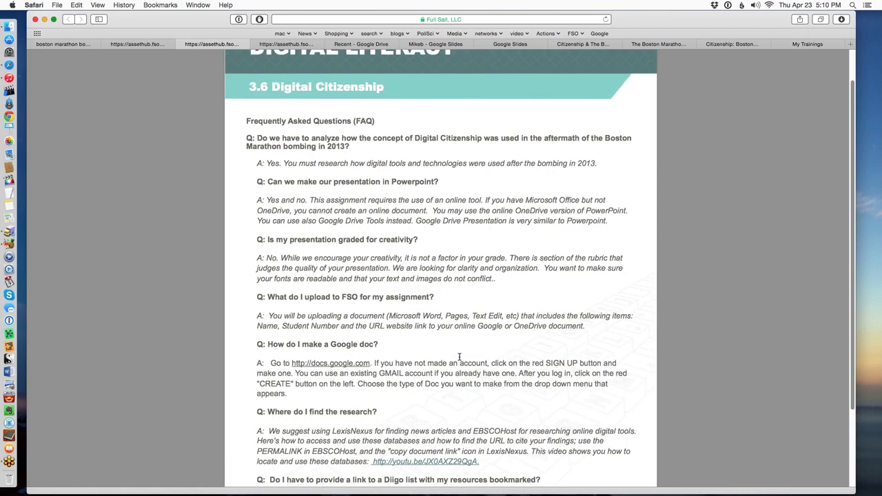
{"action": "left_click_drag", "start_coordinate": [445, 221], "coordinate": [296, 193]}
{"action": "left_click", "coordinate": [333, 202]}
{"action": "left_click_drag", "start_coordinate": [361, 211], "coordinate": [388, 220]}
{"action": "left_click", "coordinate": [409, 229]}
{"action": "scroll", "coordinate": [396, 344], "scroll_direction": "up", "scroll_amount": 2}
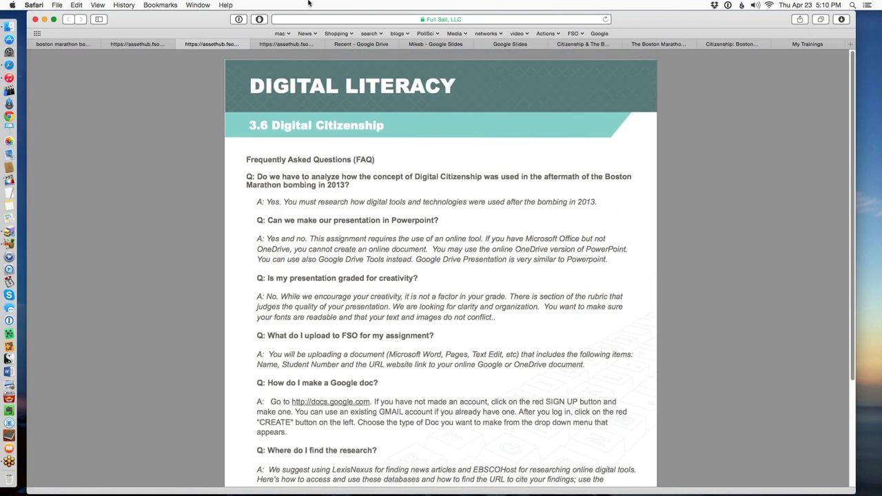
{"action": "left_click", "coordinate": [309, 47]}
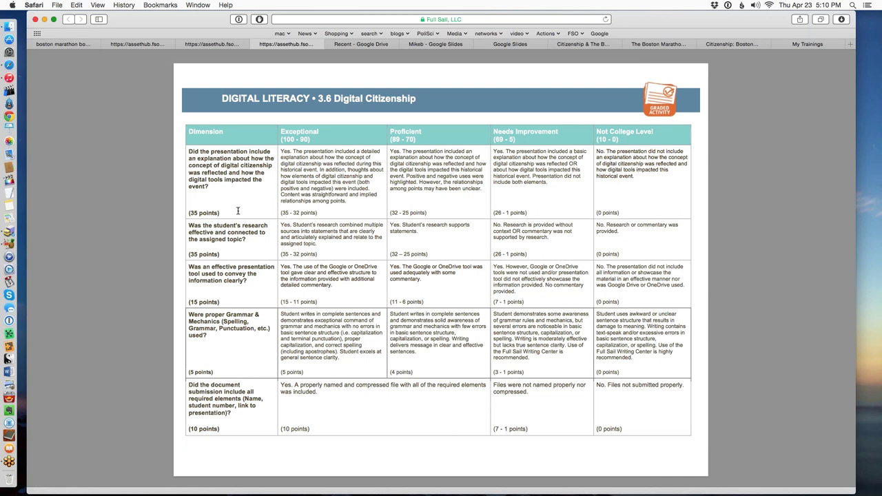
Step: Highlight the first rubric criterion's point value and question text, then deselect
{"action": "triple_click", "coordinate": [219, 251]}
{"action": "mouse_move", "coordinate": [242, 245]}
{"action": "left_mouse_down"}
{"action": "mouse_move", "coordinate": [191, 231]}
{"action": "mouse_move", "coordinate": [188, 151]}
{"action": "left_mouse_up"}
{"action": "left_click", "coordinate": [223, 211]}
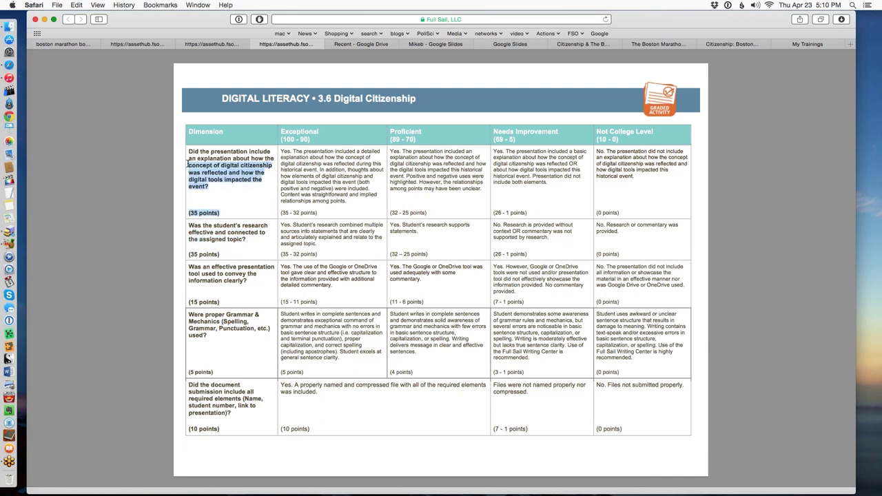
{"action": "left_click", "coordinate": [250, 239]}
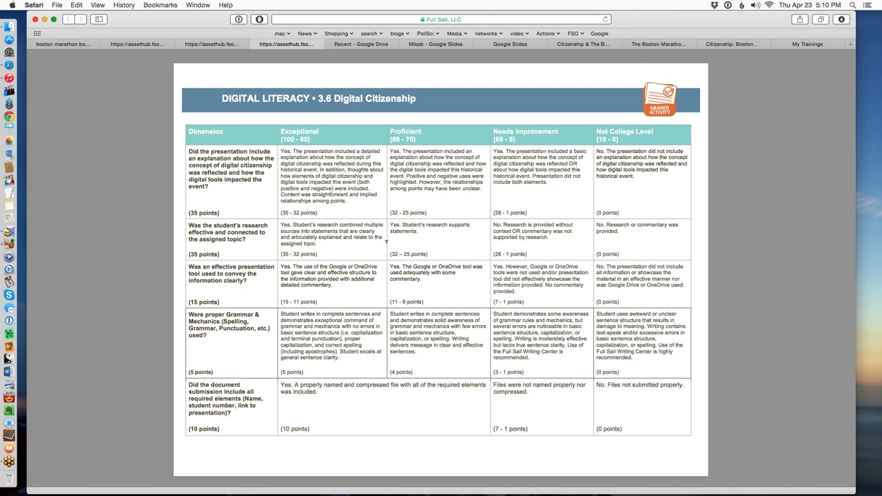
Step: Show slide 2 of the classmate's Boston Marathon presentation, briefly checking the assignment tab
{"action": "left_click", "coordinate": [355, 45]}
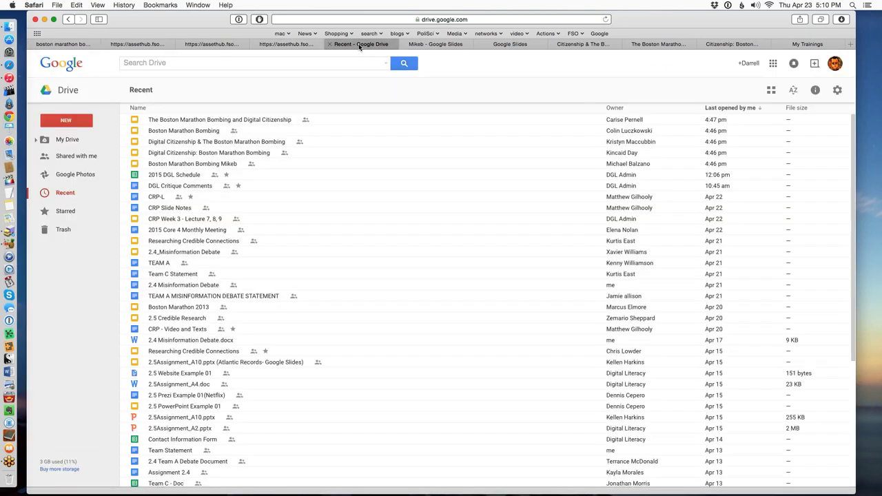
{"action": "left_click", "coordinate": [442, 45]}
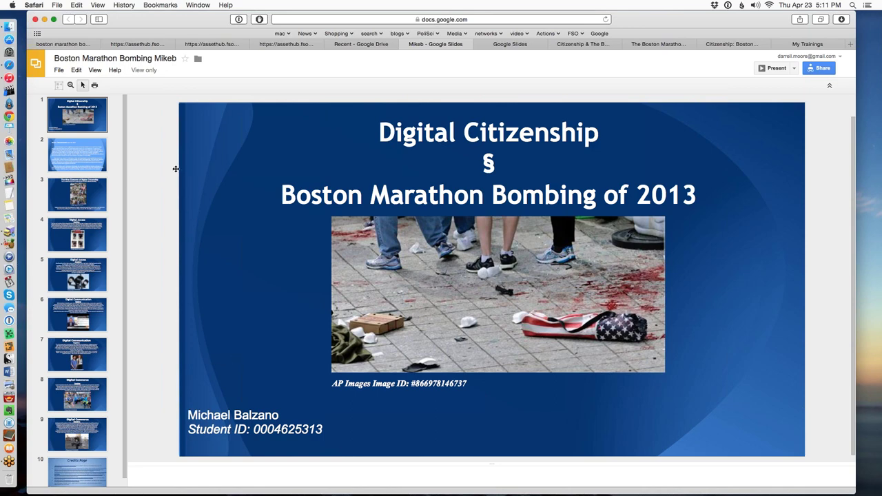
{"action": "scroll", "coordinate": [279, 187], "scroll_direction": "down", "scroll_amount": 1}
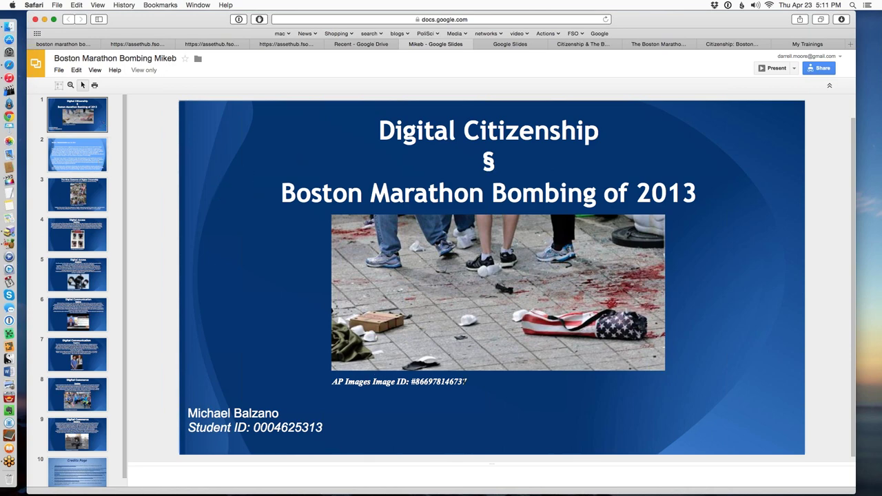
{"action": "left_click", "coordinate": [86, 164]}
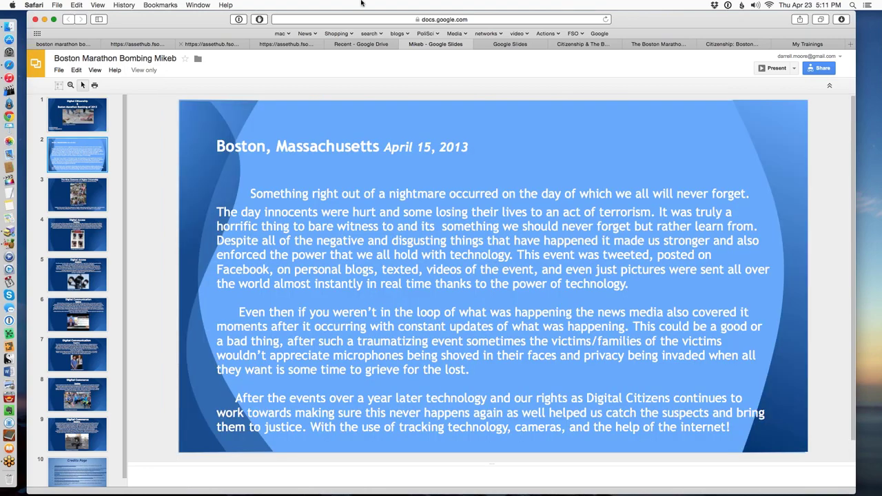
{"action": "left_click", "coordinate": [137, 45]}
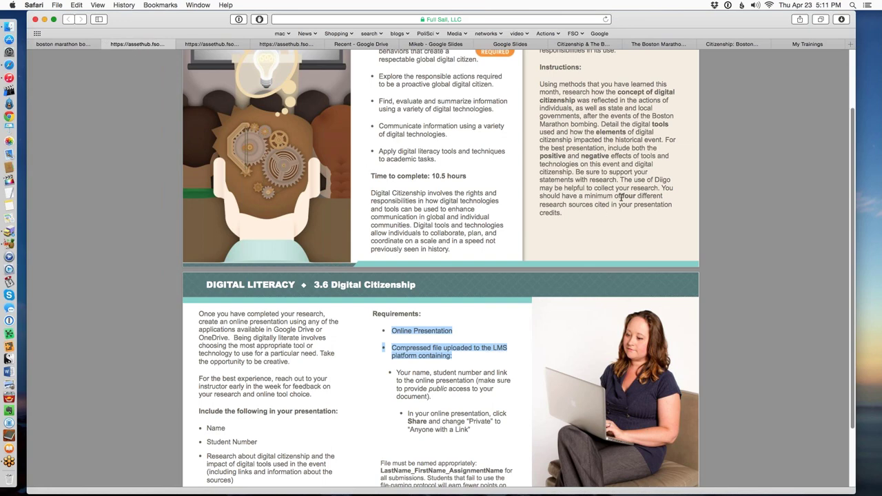
{"action": "scroll", "coordinate": [628, 175], "scroll_direction": "up", "scroll_amount": 1}
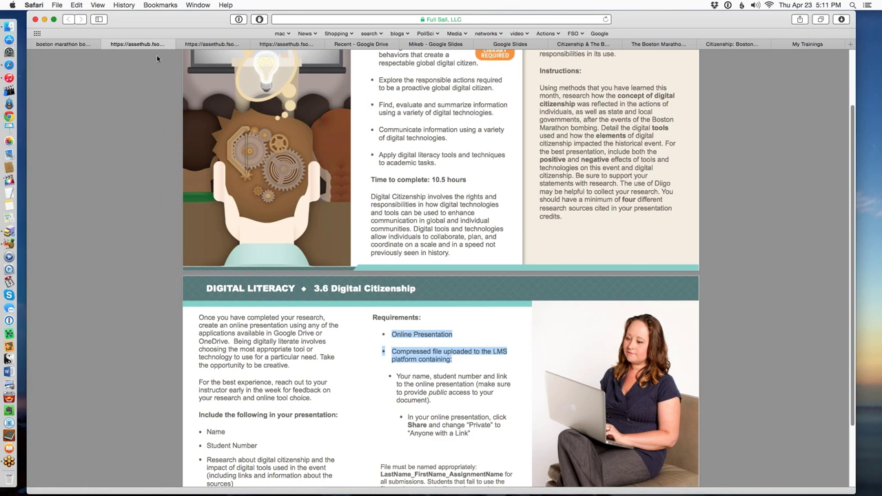
{"action": "mouse_move", "coordinate": [435, 44]}
{"action": "left_click", "coordinate": [449, 46]}
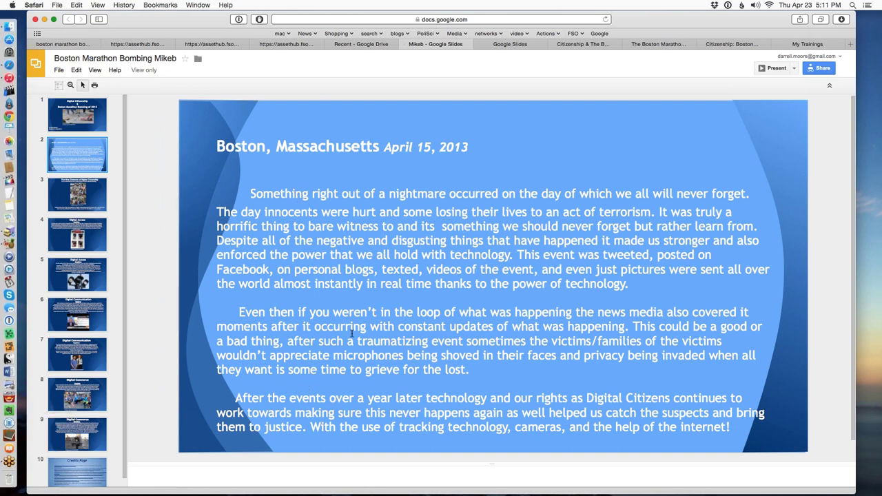
Step: Review the Nine Elements of Digital Citizenship, Digital Access and Digital Communication slides
{"action": "left_click", "coordinate": [91, 198]}
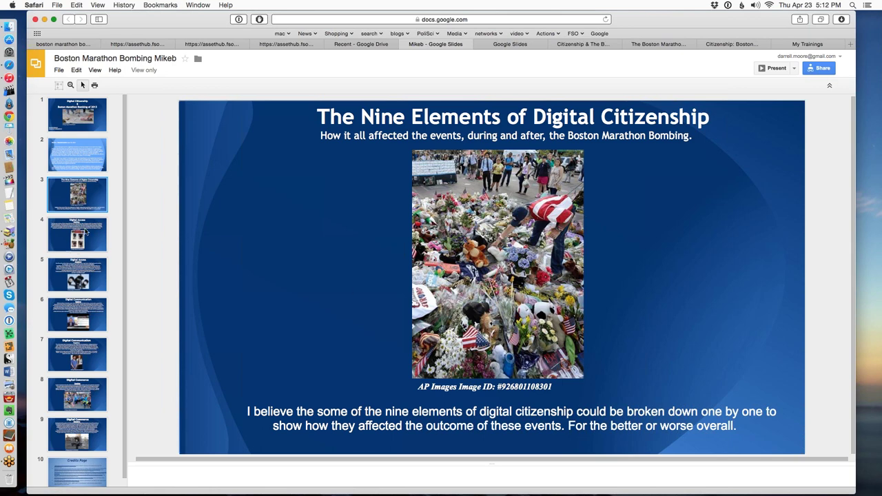
{"action": "left_click", "coordinate": [78, 271]}
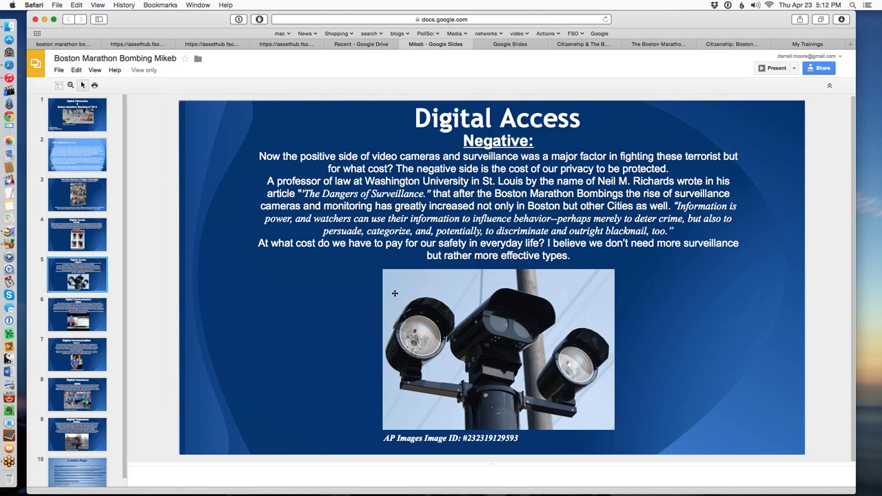
{"action": "left_click", "coordinate": [86, 341]}
{"action": "left_click", "coordinate": [73, 286]}
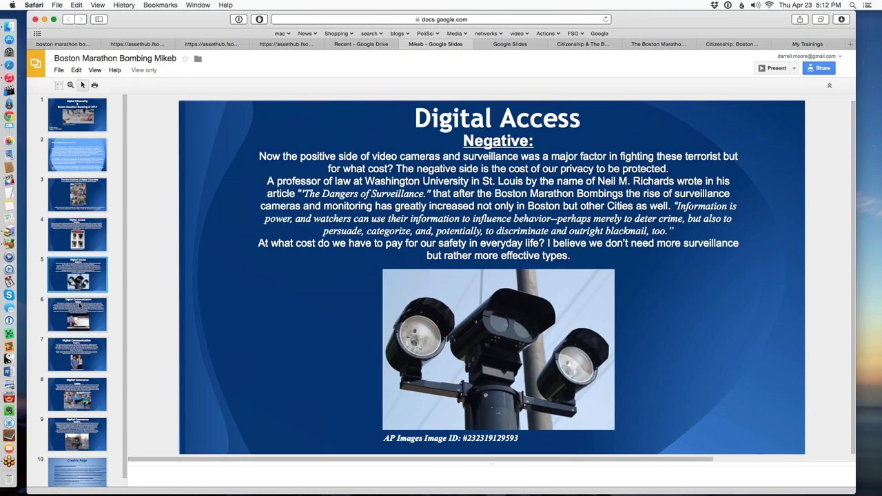
{"action": "left_click", "coordinate": [86, 360]}
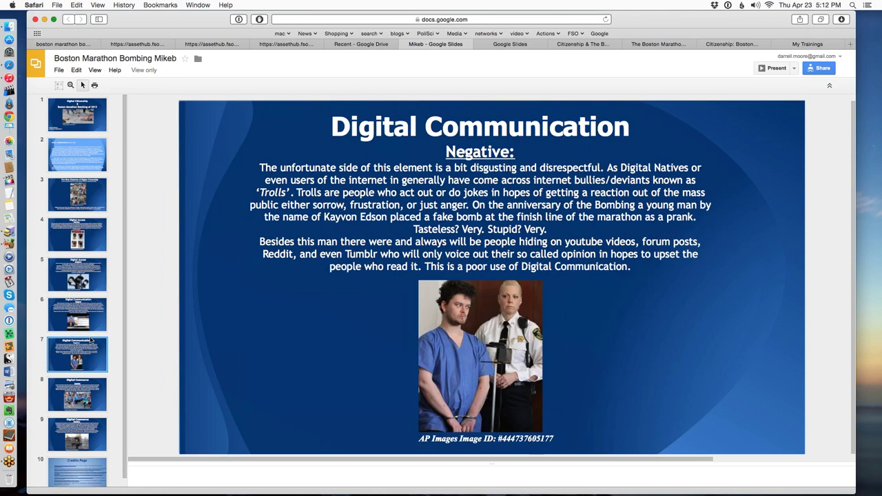
Step: Review Digital Commerce, the ninth slide and the Credits Page, then open the Boston Marathon Bombing deck
{"action": "left_click", "coordinate": [89, 390]}
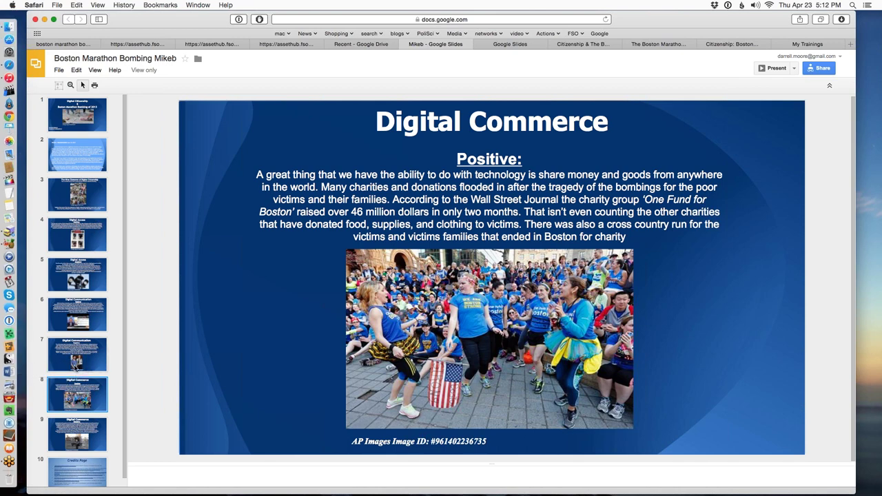
{"action": "left_click", "coordinate": [67, 288]}
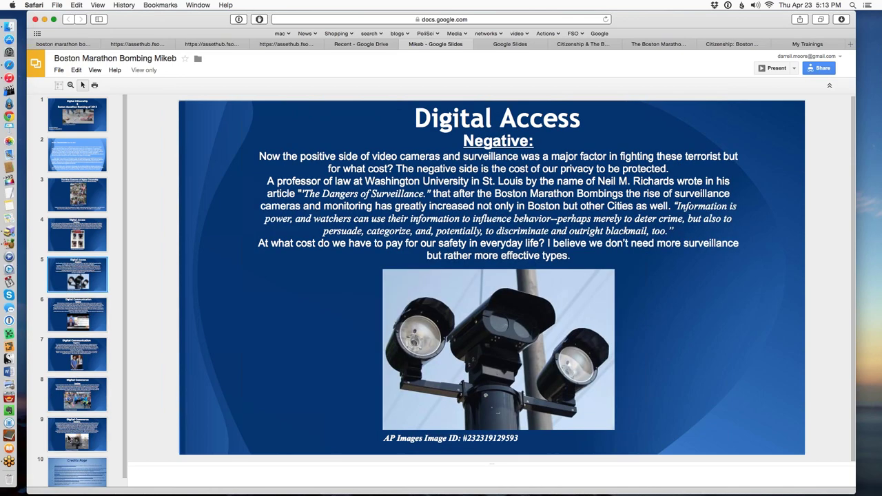
{"action": "left_click", "coordinate": [69, 441]}
{"action": "left_click", "coordinate": [67, 468]}
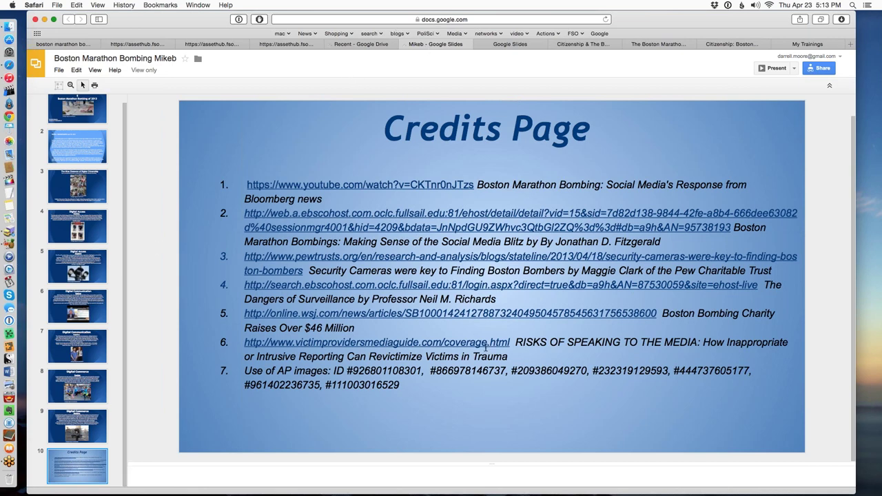
{"action": "left_click", "coordinate": [510, 45]}
Step: View slides 2–5: Digital Citizenship, The Role of Technology, and The Catastrophe
{"action": "left_click", "coordinate": [48, 152]}
{"action": "left_click", "coordinate": [73, 206]}
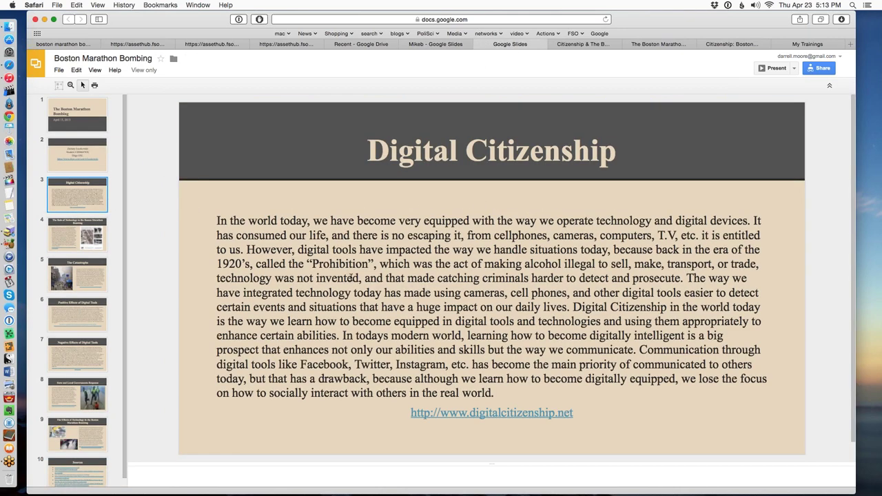
{"action": "left_click", "coordinate": [68, 245]}
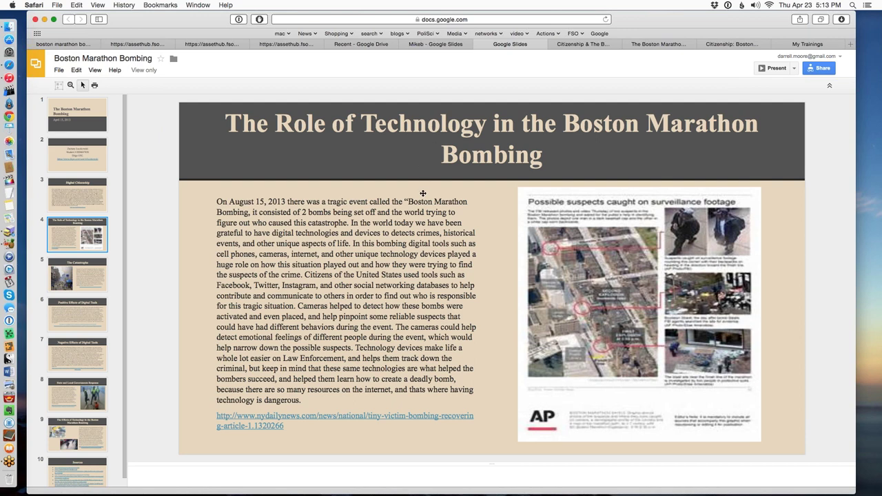
{"action": "left_click", "coordinate": [90, 287]}
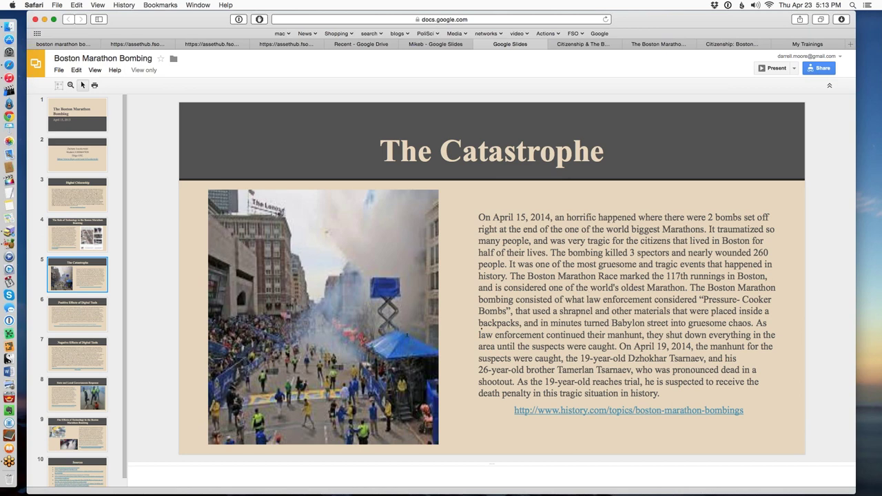
Step: View the Positive and Negative Effects, Government Response, and Effects of Technology slides
{"action": "left_click", "coordinate": [77, 313]}
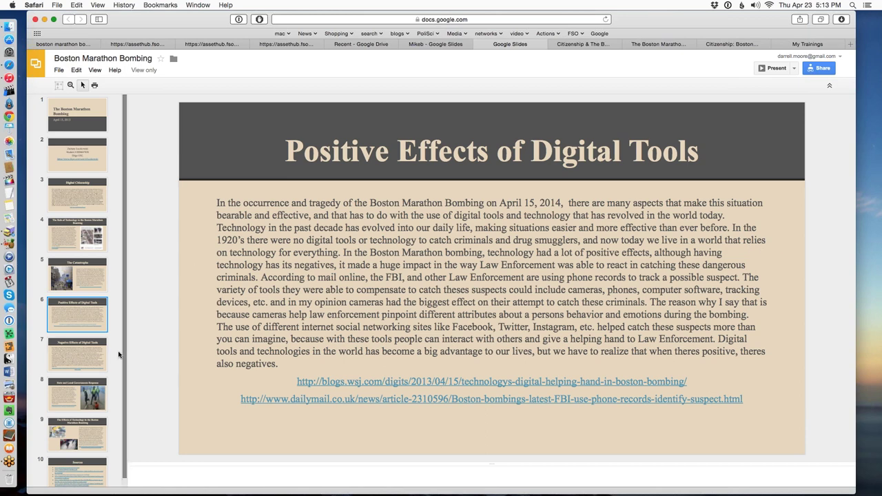
{"action": "left_click", "coordinate": [98, 352]}
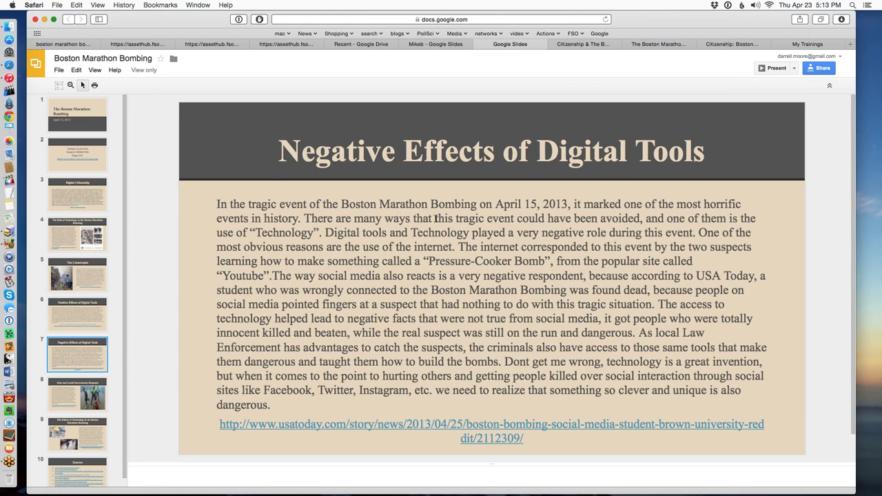
{"action": "left_click", "coordinate": [86, 325]}
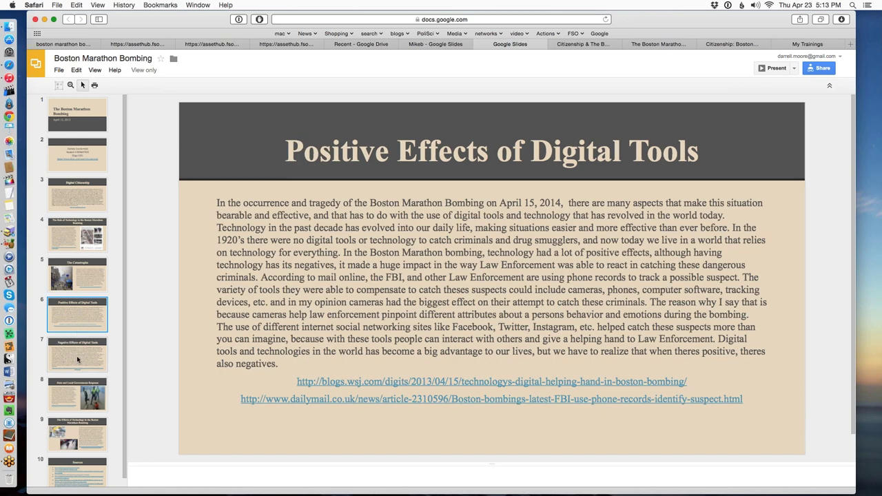
{"action": "left_click", "coordinate": [74, 409]}
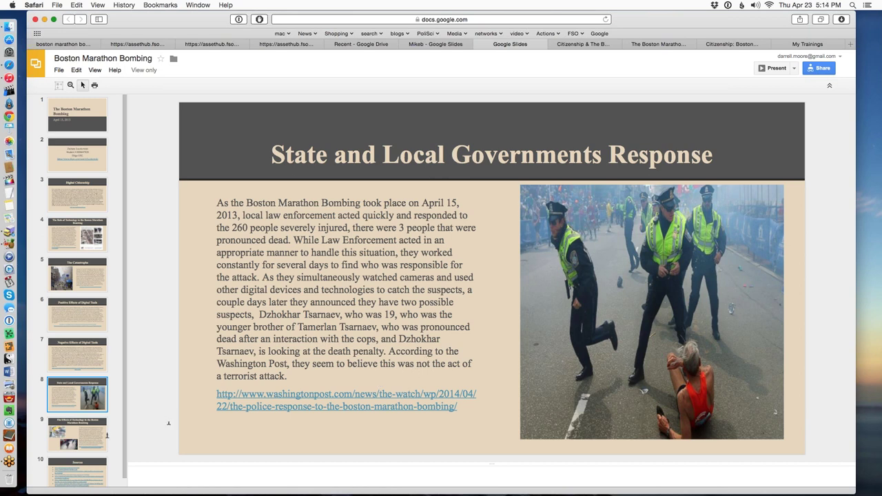
{"action": "left_click", "coordinate": [80, 441]}
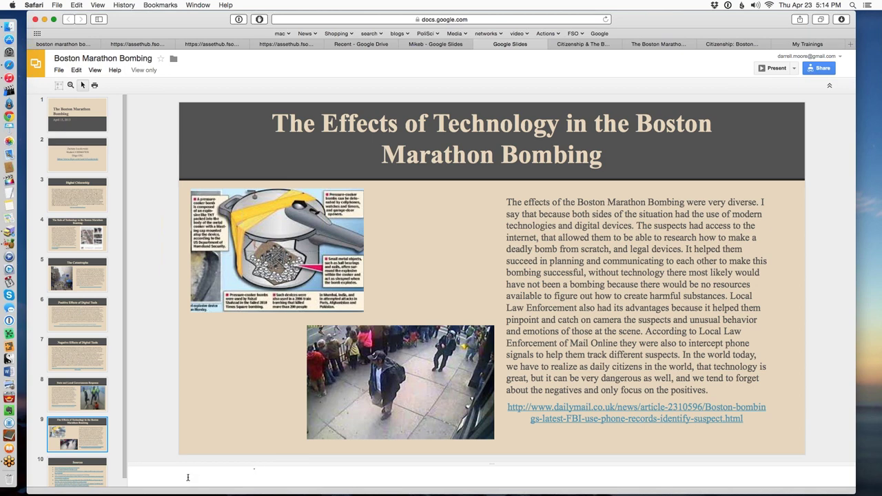
Step: Check the Sources slide and revisit both Effects slides, then switch to the Digital Citizenship & The Boston Marathon Bombing deck
{"action": "scroll", "coordinate": [67, 475], "scroll_direction": "down", "scroll_amount": 1}
{"action": "left_click", "coordinate": [68, 475]}
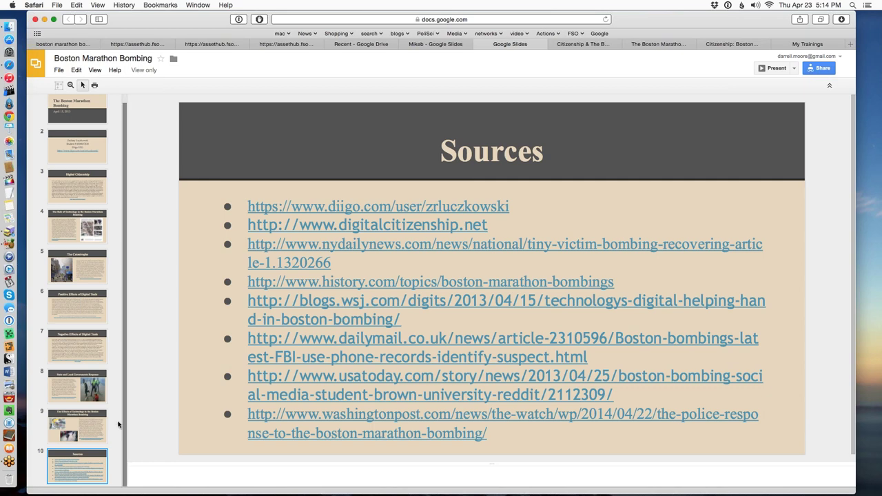
{"action": "scroll", "coordinate": [113, 352], "scroll_direction": "up", "scroll_amount": 1}
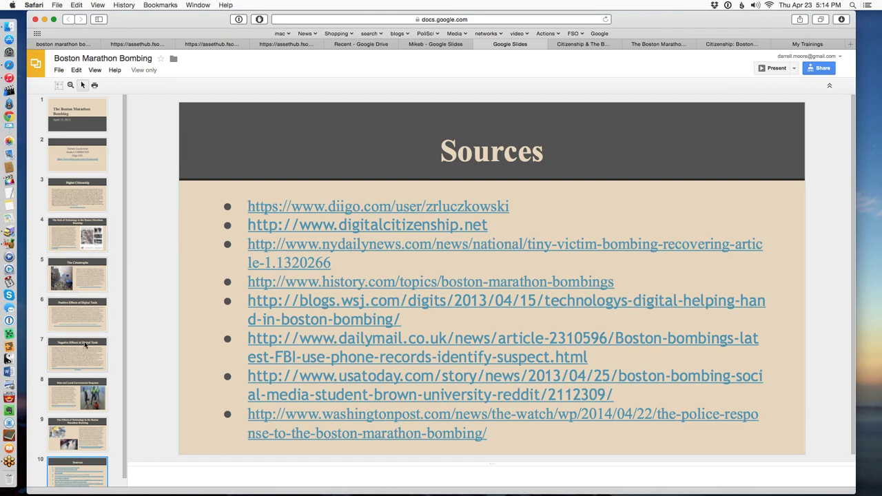
{"action": "left_click", "coordinate": [113, 344]}
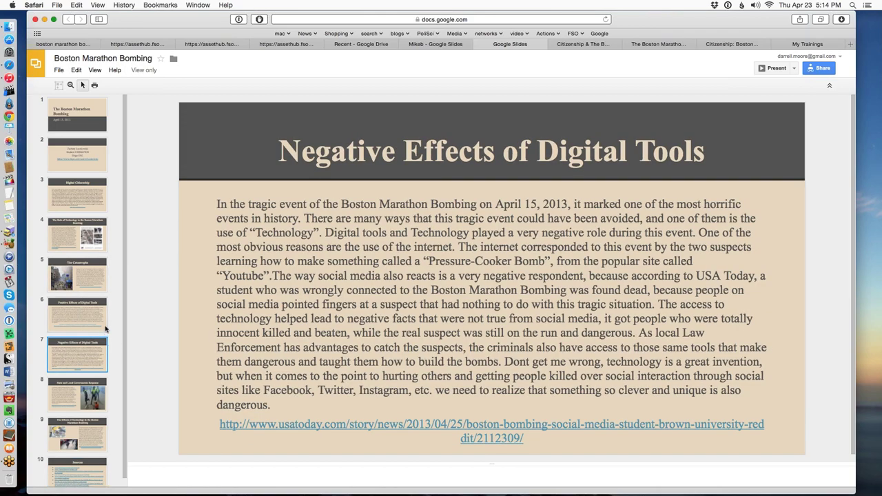
{"action": "left_click", "coordinate": [114, 314]}
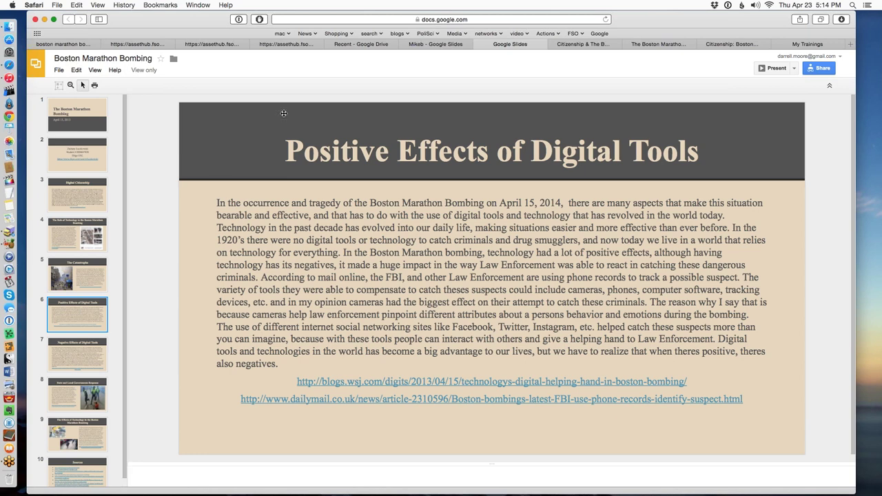
{"action": "left_click", "coordinate": [566, 43]}
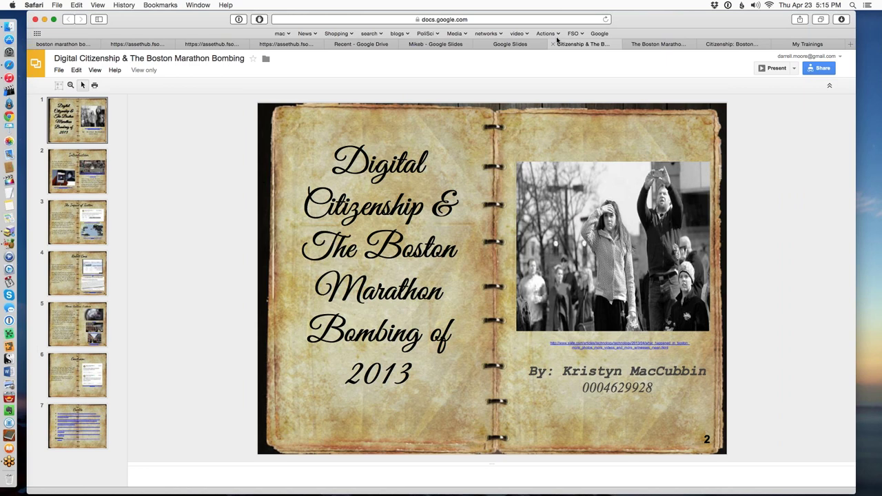
Step: View the Introduction, The Impact of Twitter and Reddit Cons slides
{"action": "left_click", "coordinate": [520, 37]}
{"action": "left_click", "coordinate": [83, 186]}
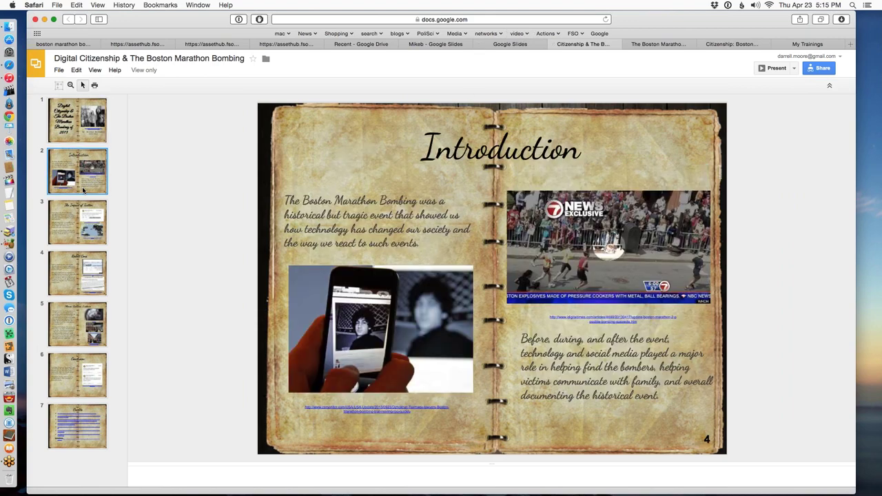
{"action": "left_click", "coordinate": [79, 236]}
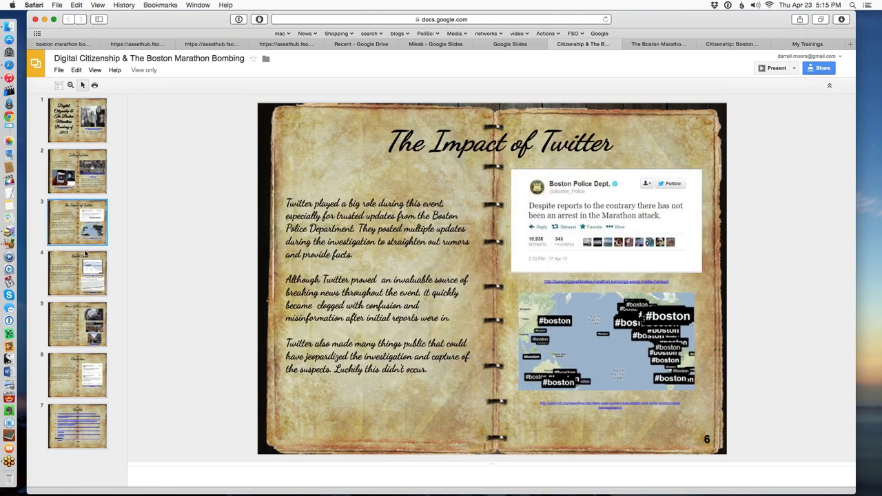
{"action": "left_click", "coordinate": [79, 270]}
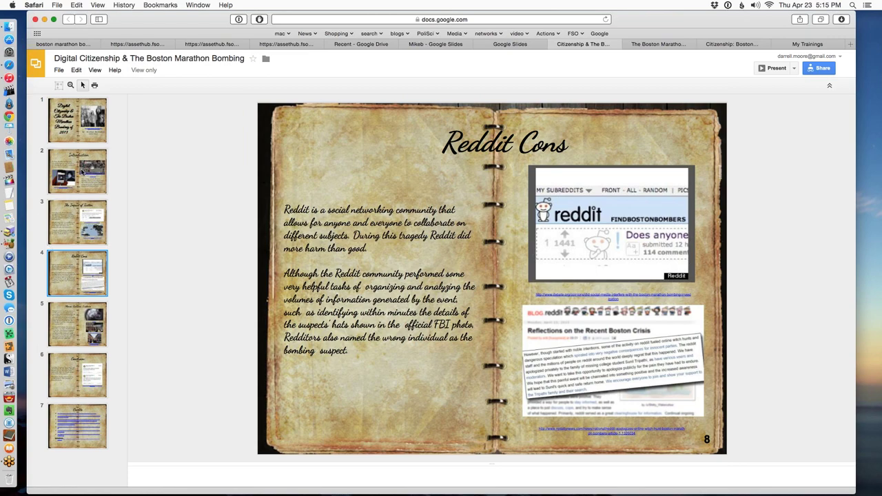
{"action": "left_click", "coordinate": [77, 232]}
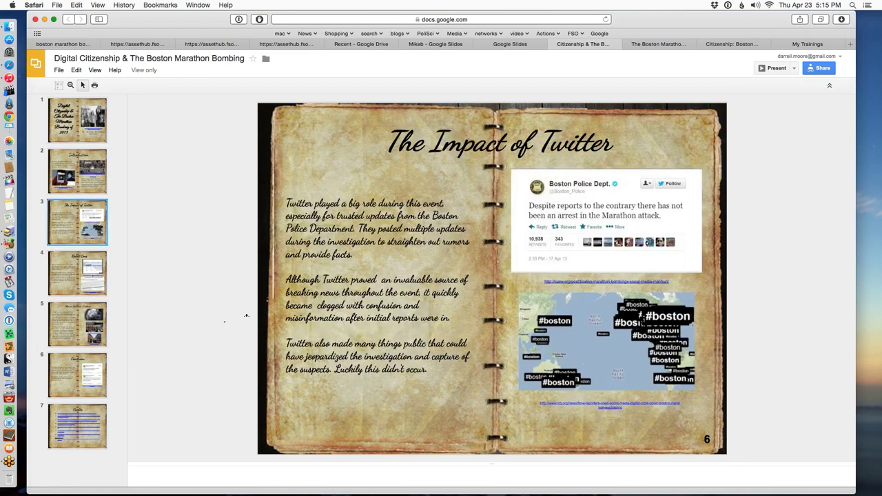
{"action": "left_click", "coordinate": [78, 285]}
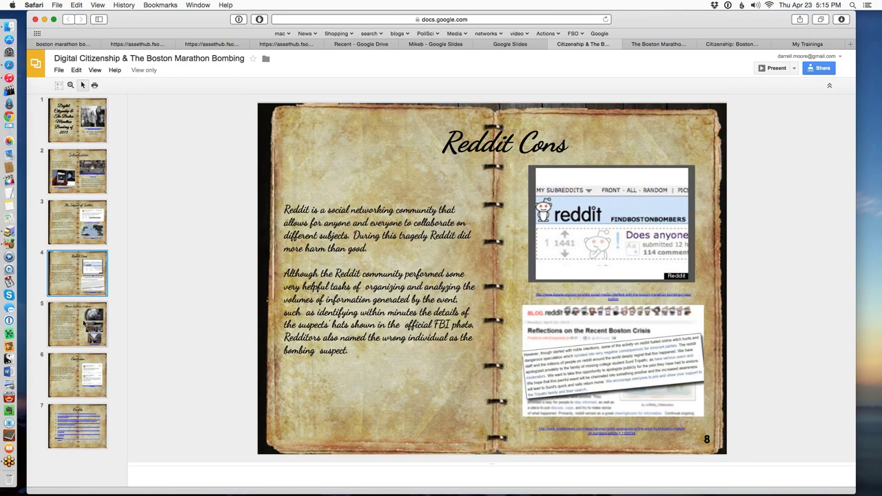
Step: View the Phones, Cameras, Evidence, Conclusion and Credits slides
{"action": "left_click", "coordinate": [84, 323]}
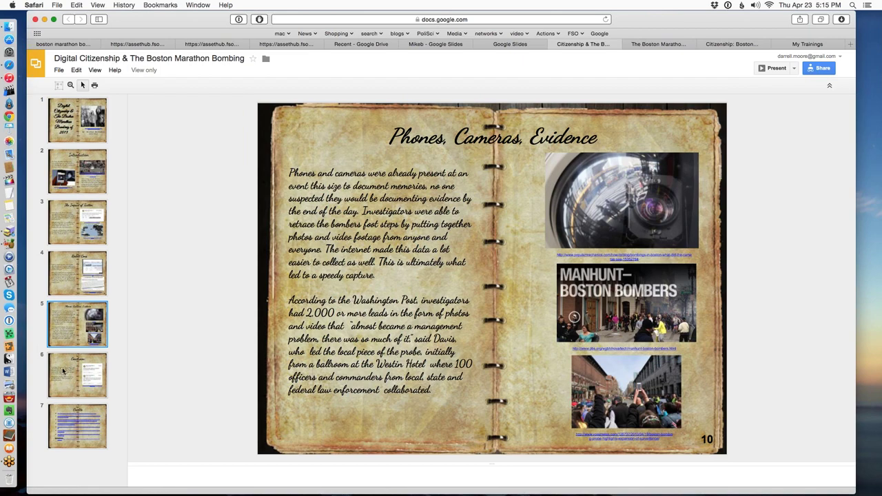
{"action": "left_click", "coordinate": [79, 384]}
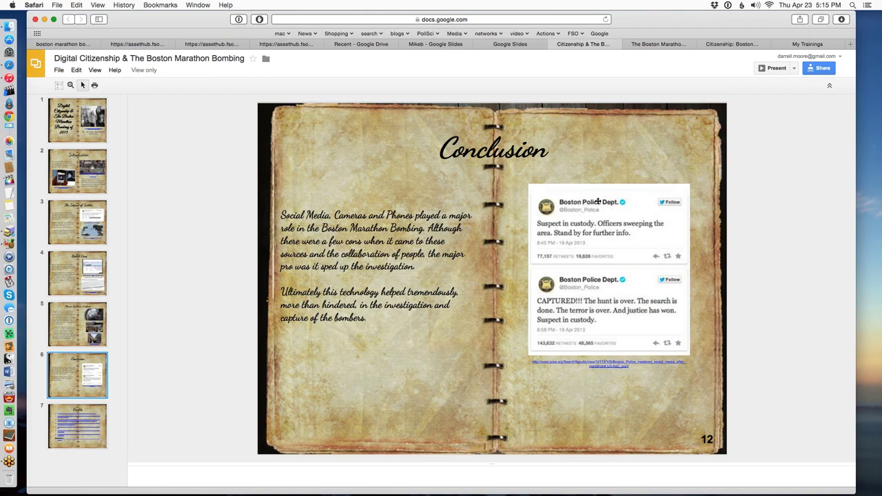
{"action": "left_click", "coordinate": [86, 439]}
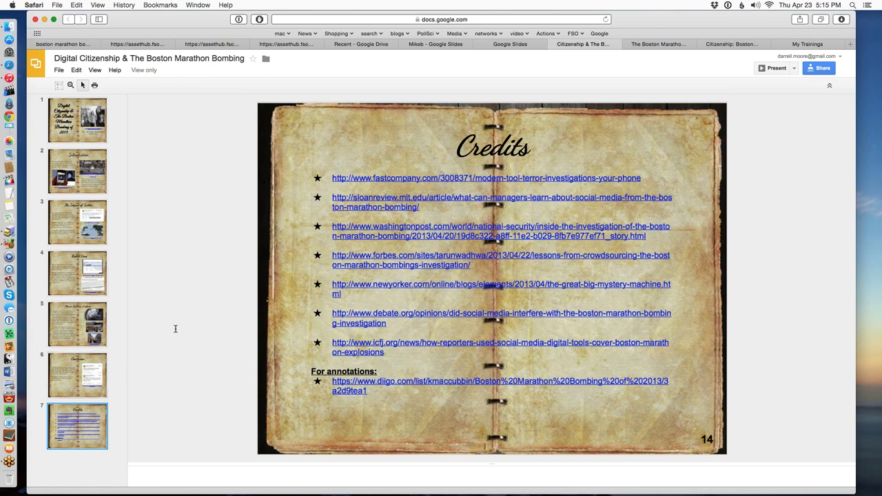
Step: Switch to The Boston Marathon Bombing and Digital Citizenship deck and view slides 2–8, ending at Negative Effects: Social Media
{"action": "left_click", "coordinate": [654, 44]}
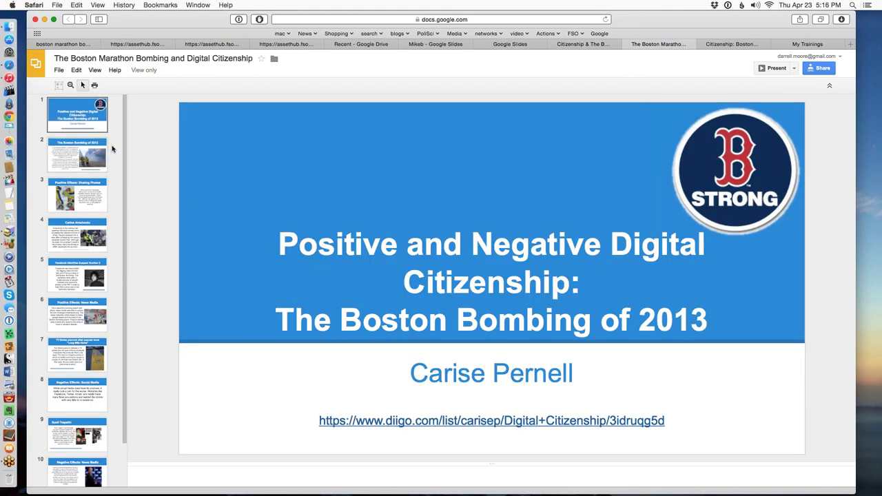
{"action": "left_click", "coordinate": [60, 161]}
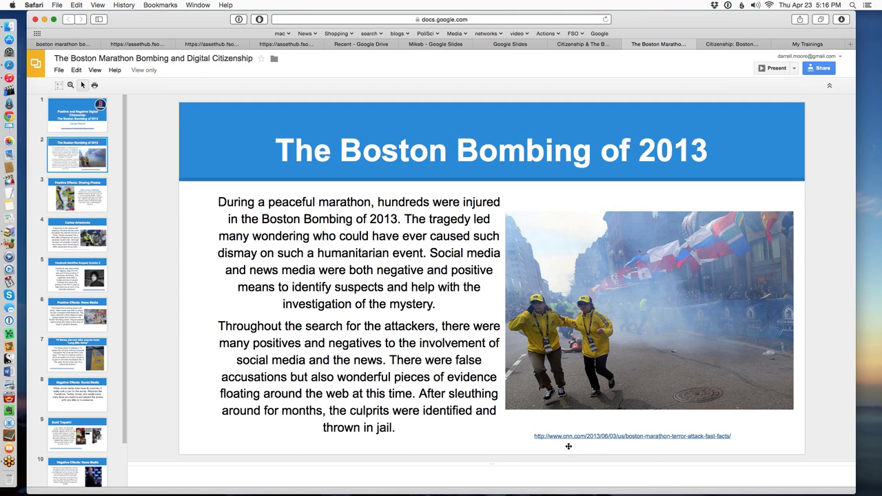
{"action": "left_click", "coordinate": [83, 197]}
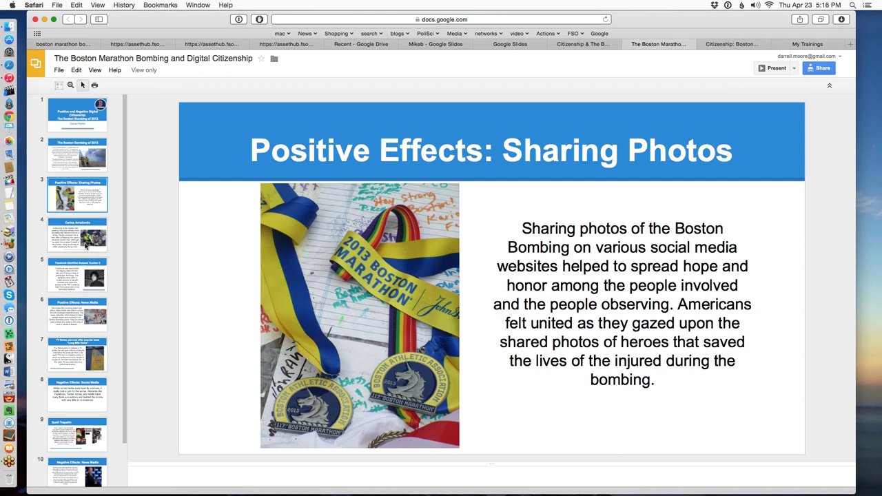
{"action": "left_click", "coordinate": [86, 245]}
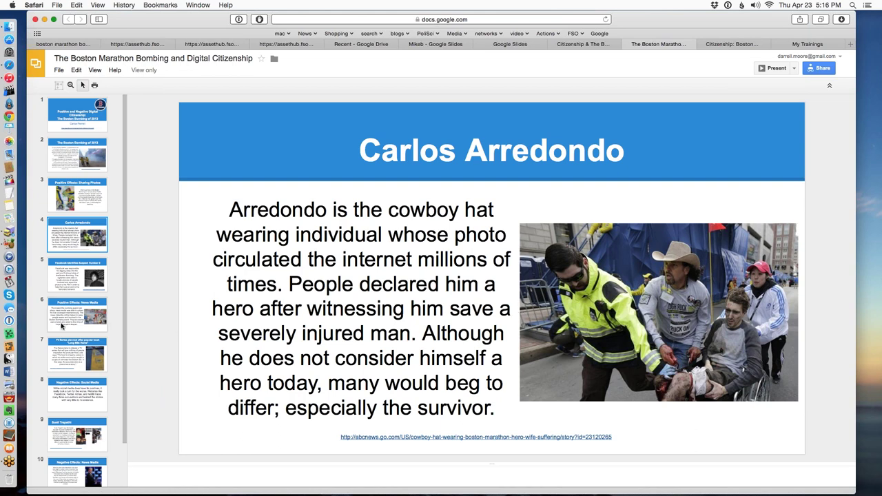
{"action": "left_click", "coordinate": [73, 278]}
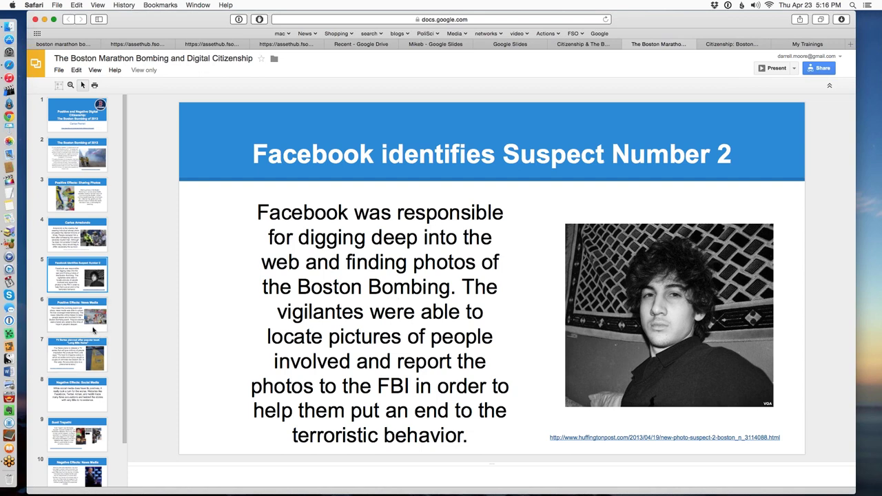
{"action": "left_click", "coordinate": [89, 327]}
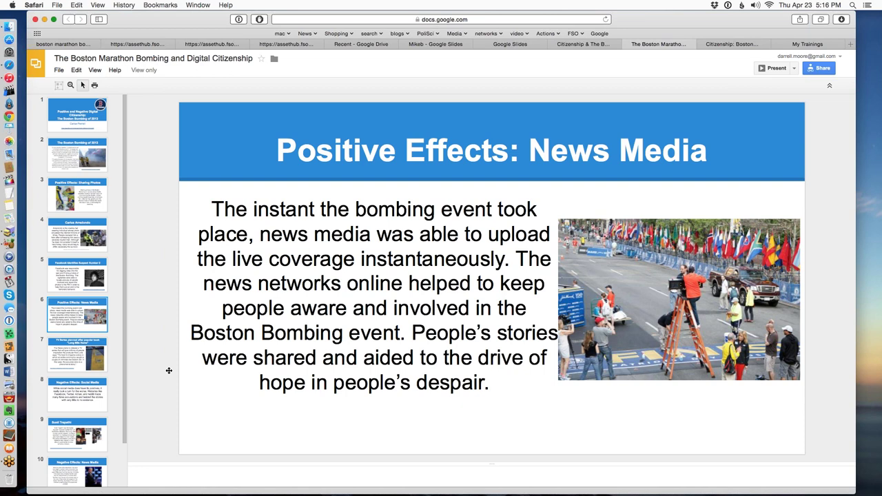
{"action": "left_click", "coordinate": [88, 393]}
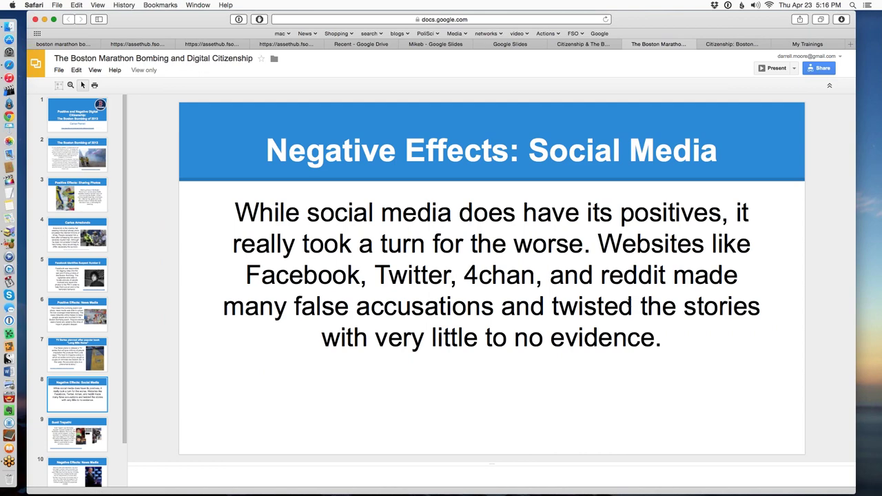
Step: View the falsely accused suspect and Negative Effects: News Media slides, then revisit the earlier positive-effects slides
{"action": "scroll", "coordinate": [99, 434], "scroll_direction": "down", "scroll_amount": 2}
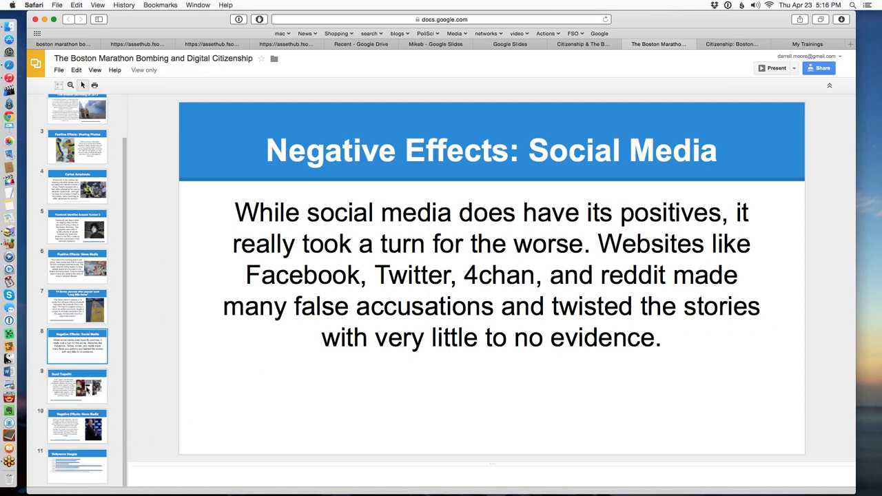
{"action": "left_click", "coordinate": [80, 392]}
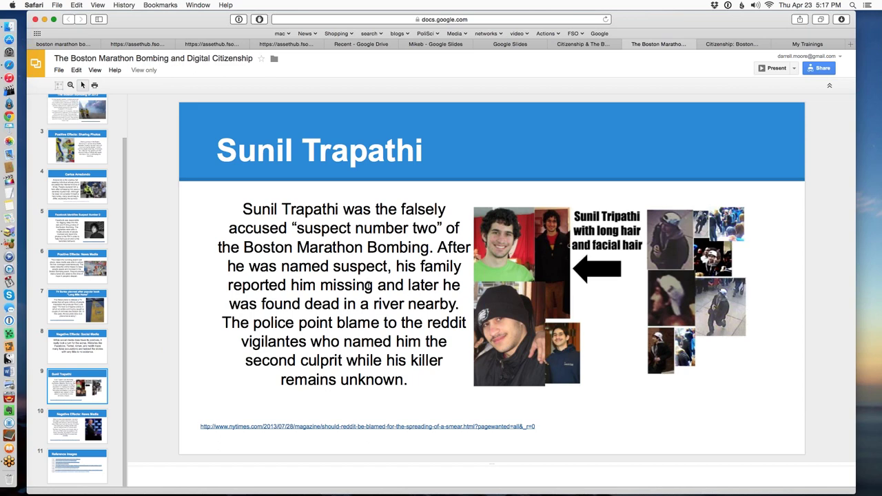
{"action": "left_click", "coordinate": [66, 427]}
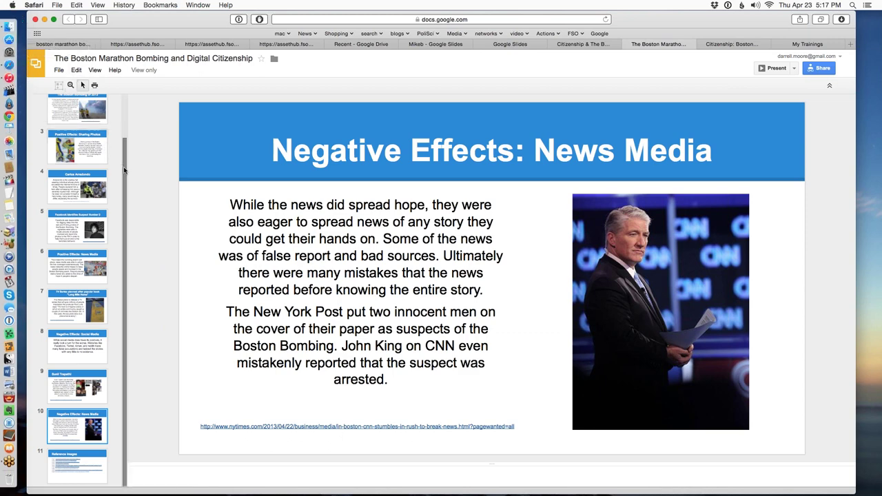
{"action": "left_click_drag", "start_coordinate": [125, 151], "coordinate": [125, 107]}
{"action": "left_click_drag", "start_coordinate": [89, 188], "coordinate": [74, 236]}
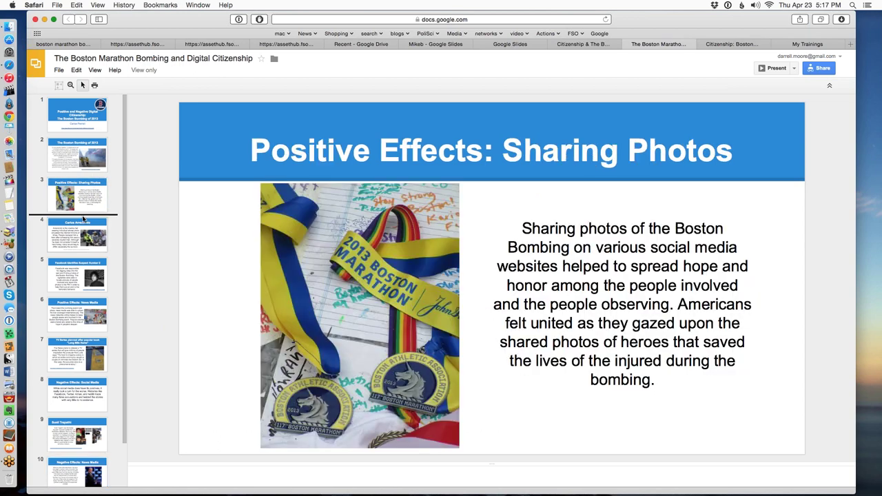
{"action": "left_click", "coordinate": [74, 237]}
{"action": "left_click", "coordinate": [68, 303]}
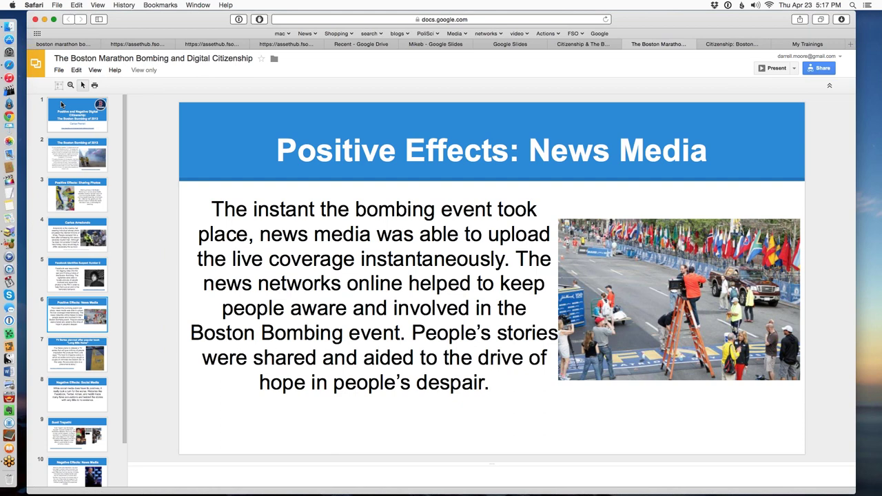
Step: View the Reference Images and Long Mile Home slides, then glance at the poster deck, rubric and search results
{"action": "scroll", "coordinate": [100, 412], "scroll_direction": "down", "scroll_amount": 2}
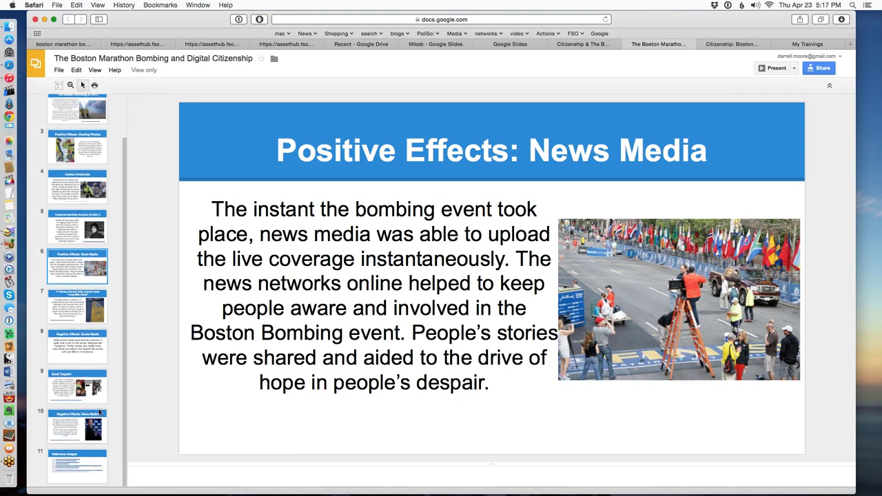
{"action": "left_click", "coordinate": [76, 457]}
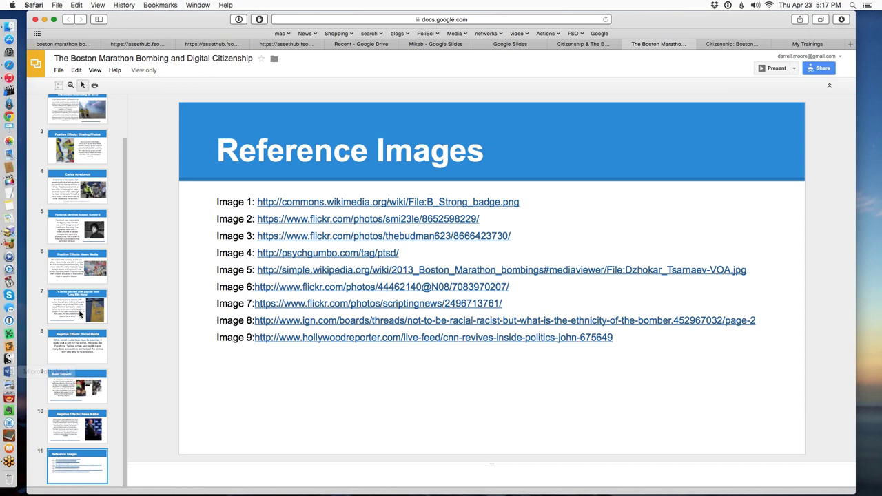
{"action": "left_click", "coordinate": [78, 312]}
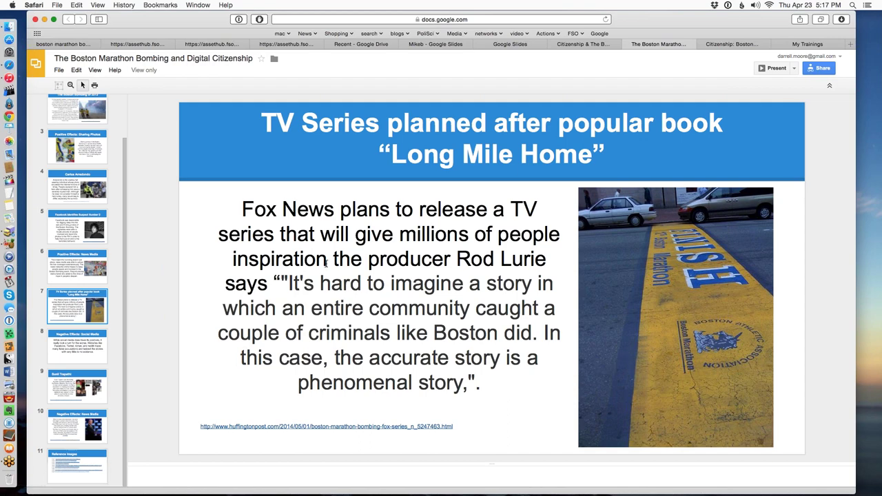
{"action": "left_click_drag", "start_coordinate": [87, 434], "coordinate": [149, 452]}
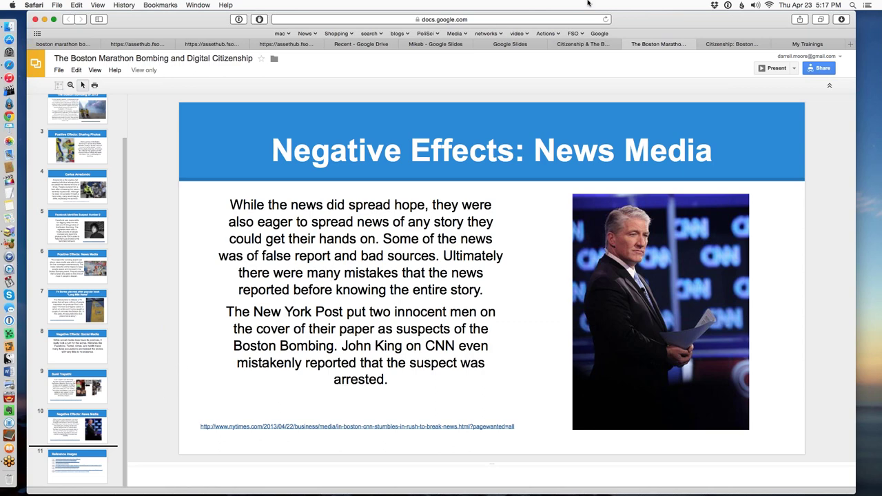
{"action": "mouse_move", "coordinate": [730, 44]}
{"action": "left_click", "coordinate": [723, 46]}
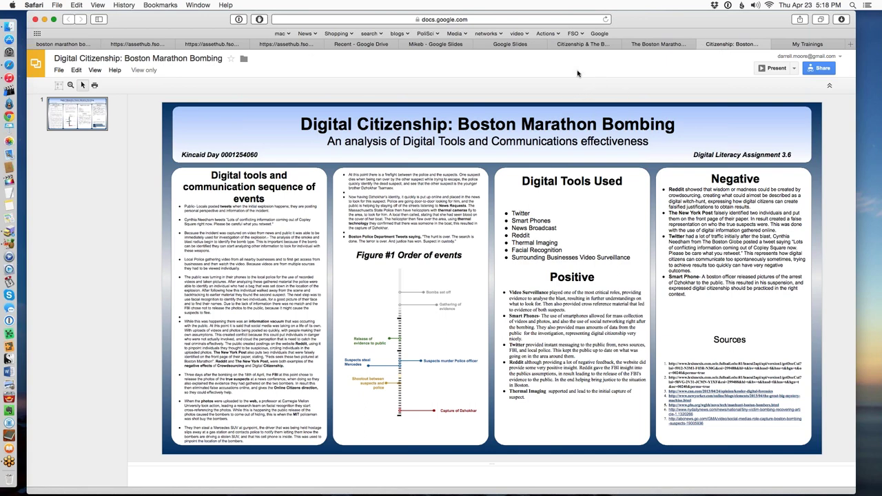
{"action": "left_click", "coordinate": [295, 46]}
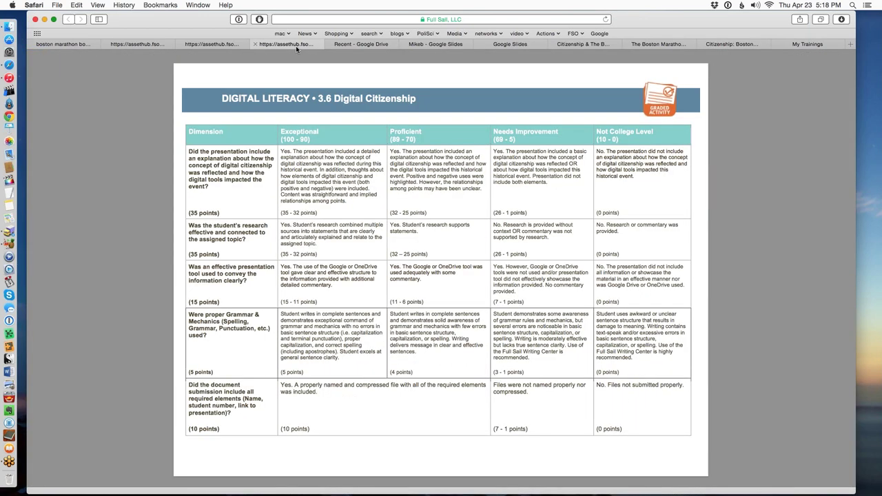
{"action": "left_click", "coordinate": [50, 46]}
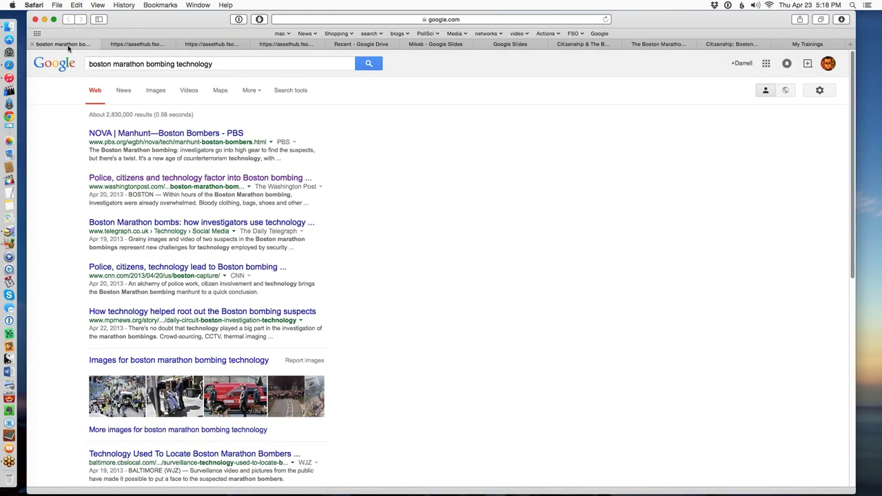
Step: Return to the Google results page and open Google Drive from the Google apps grid
{"action": "left_click", "coordinate": [153, 44]}
{"action": "left_click", "coordinate": [305, 33]}
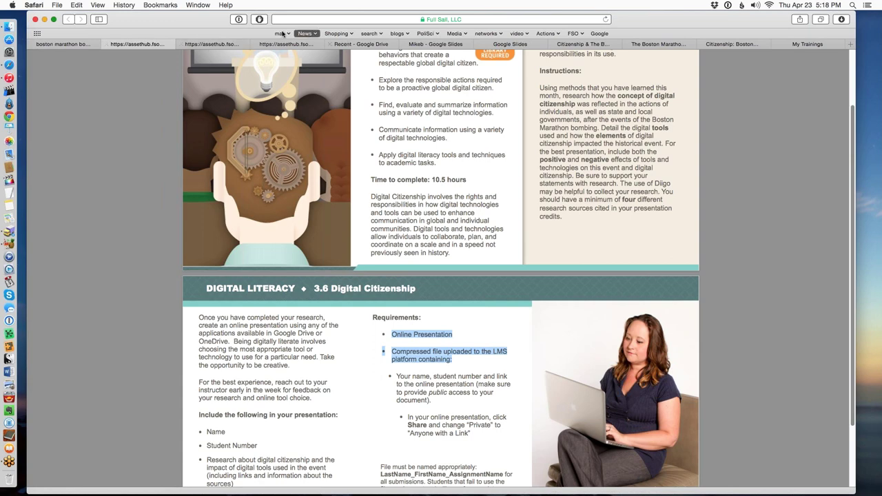
{"action": "left_click", "coordinate": [172, 66]}
{"action": "left_click", "coordinate": [71, 44]}
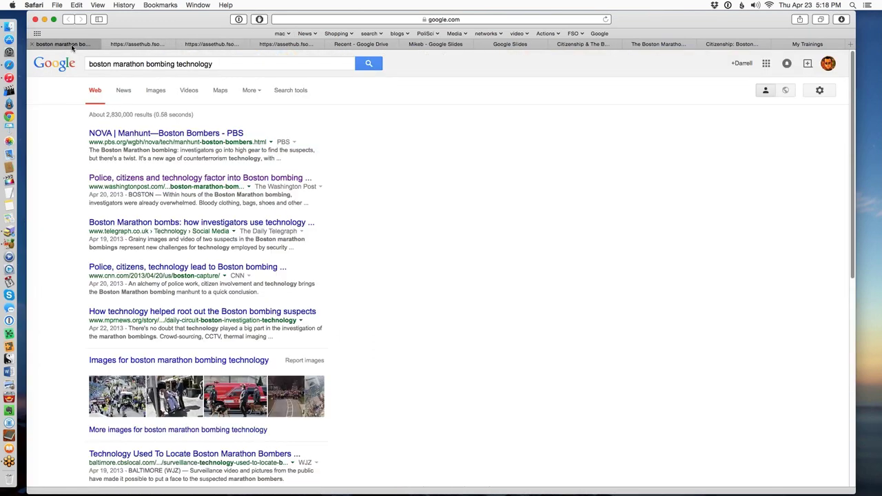
{"action": "left_click", "coordinate": [582, 35]}
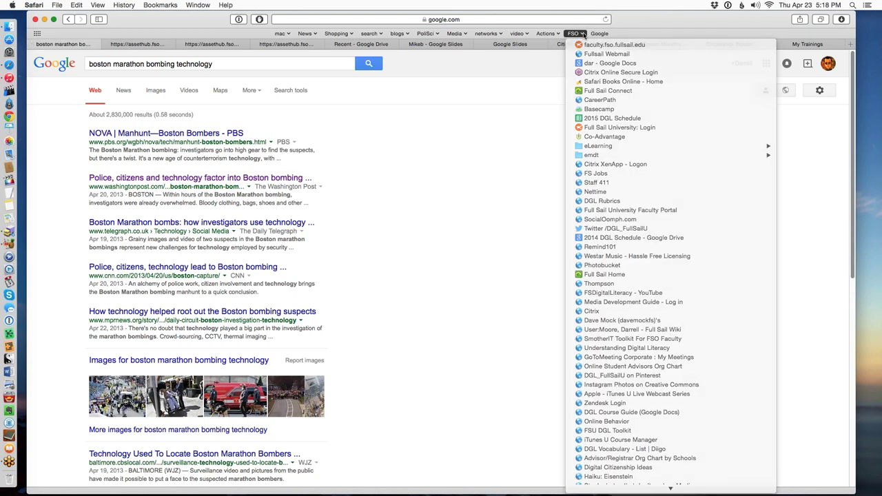
{"action": "left_click", "coordinate": [766, 64]}
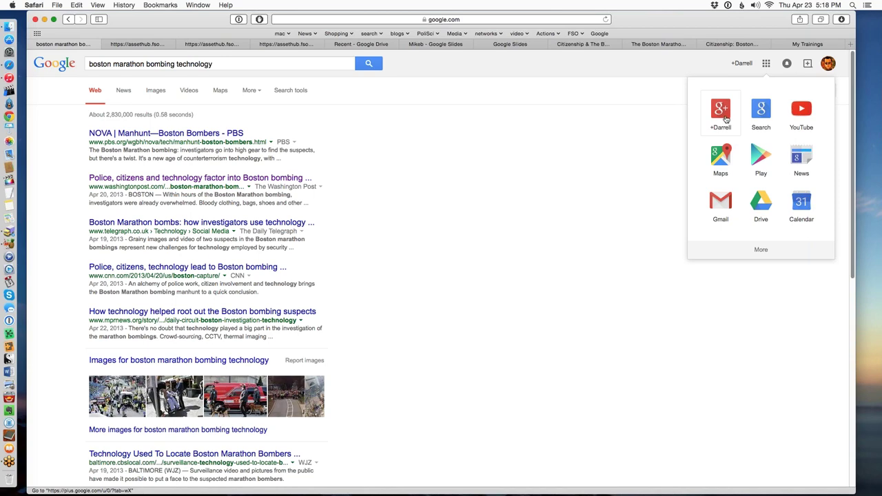
{"action": "left_click", "coordinate": [761, 219]}
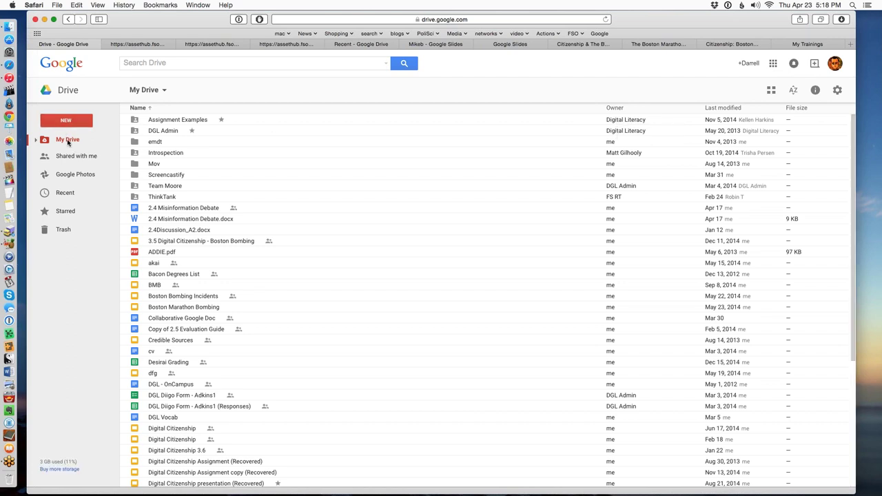
Step: Create a new Google Slides presentation from Drive's NEW menu
{"action": "left_click", "coordinate": [69, 128]}
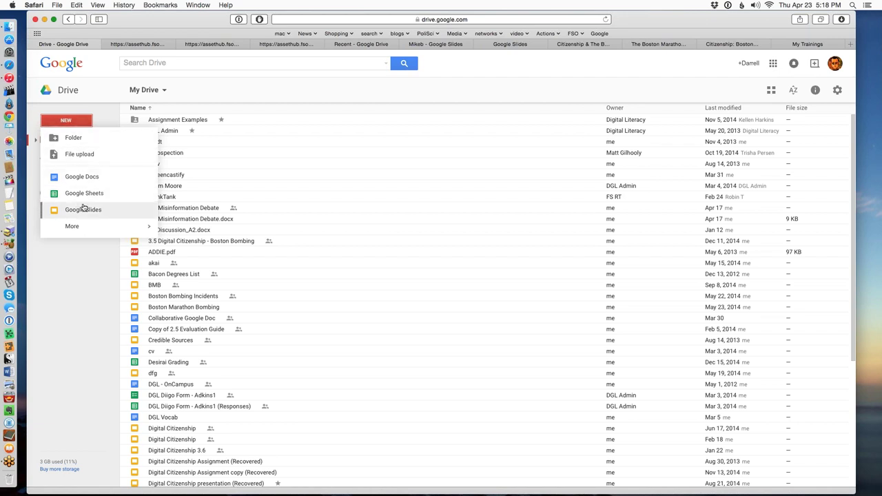
{"action": "left_click", "coordinate": [83, 213]}
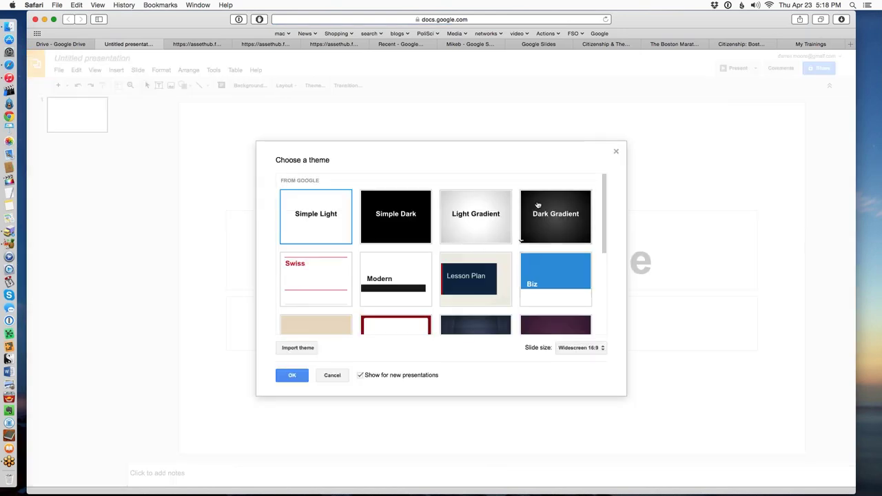
Step: Scroll through the available themes and select Light Gradient
{"action": "scroll", "coordinate": [558, 305], "scroll_direction": "down", "scroll_amount": 2}
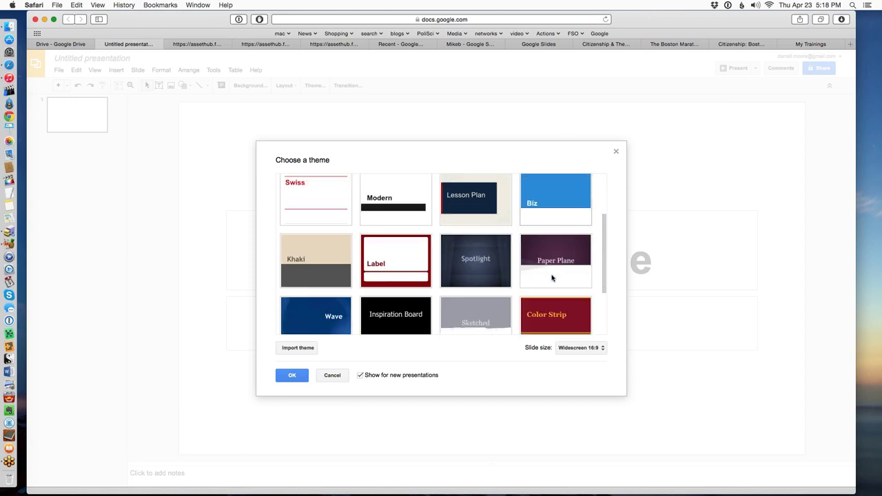
{"action": "scroll", "coordinate": [552, 278], "scroll_direction": "down", "scroll_amount": 2}
{"action": "scroll", "coordinate": [553, 279], "scroll_direction": "up", "scroll_amount": 1}
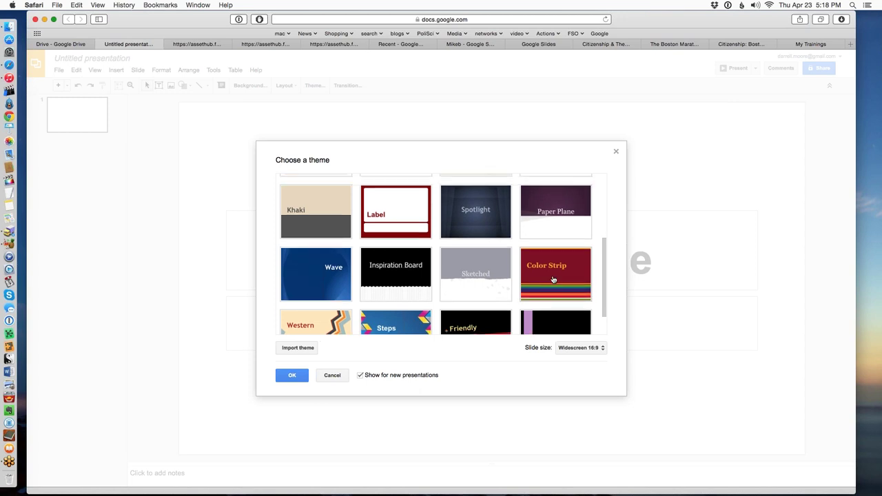
{"action": "scroll", "coordinate": [552, 279], "scroll_direction": "up", "scroll_amount": 3}
{"action": "scroll", "coordinate": [553, 279], "scroll_direction": "up", "scroll_amount": 2}
{"action": "scroll", "coordinate": [552, 279], "scroll_direction": "up", "scroll_amount": 1}
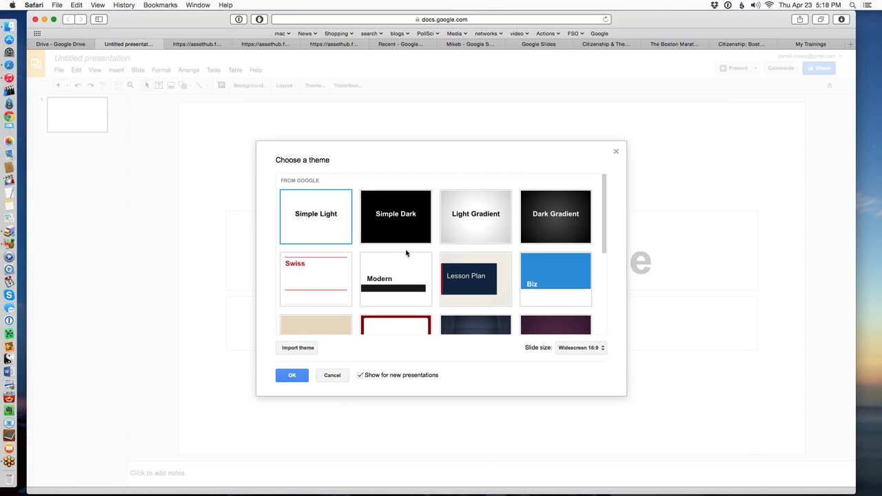
{"action": "scroll", "coordinate": [406, 253], "scroll_direction": "down", "scroll_amount": 1}
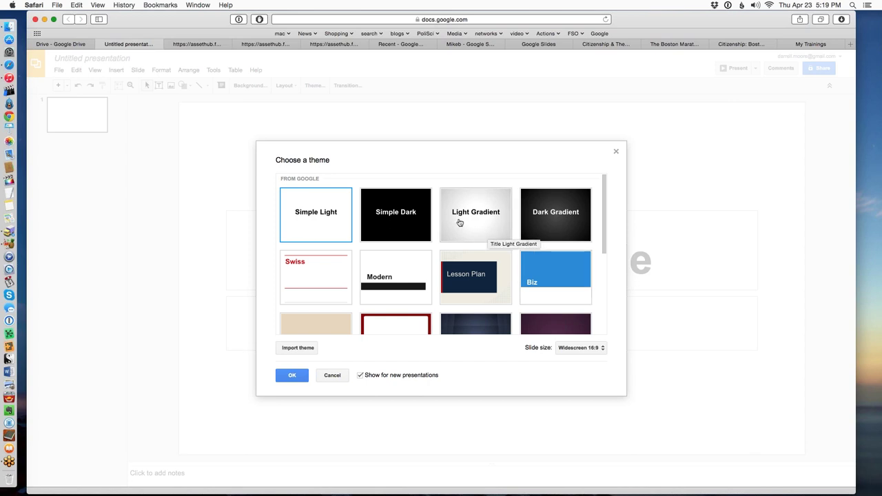
{"action": "left_click", "coordinate": [460, 222]}
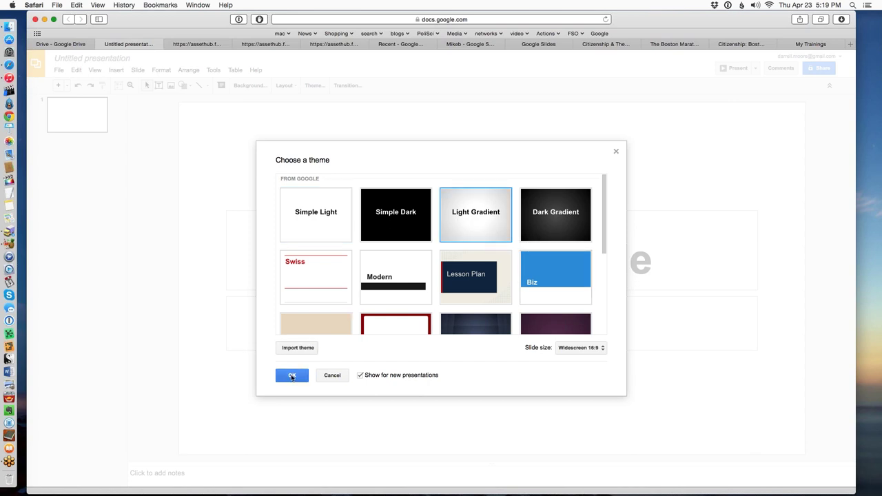
Step: Apply the Light Gradient theme and title the first slide 'Boston Bombing'
{"action": "left_click", "coordinate": [292, 376]}
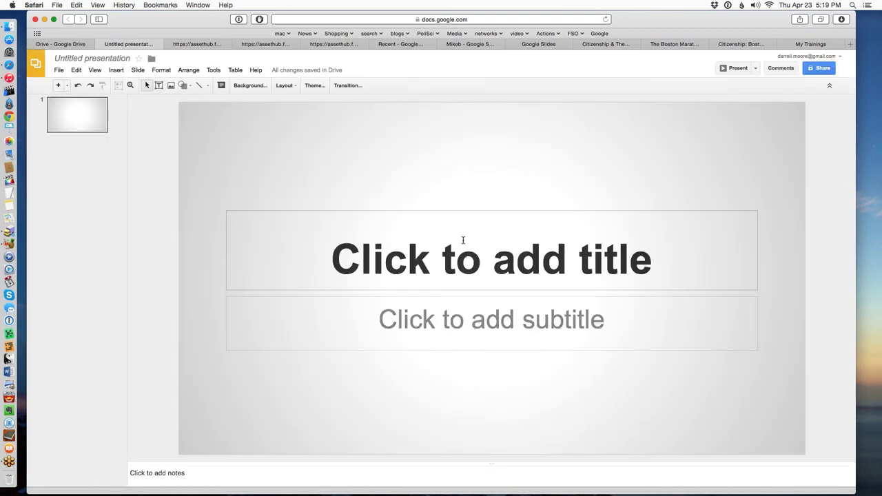
{"action": "left_click", "coordinate": [651, 260]}
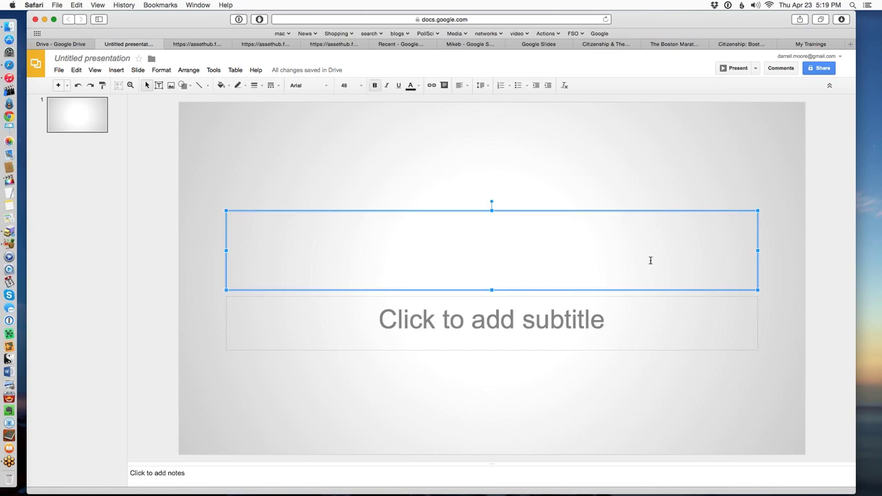
{"action": "type", "text": "Bostom"}
{"action": "key", "text": "BackSpace"}
{"action": "type", "text": "n "}
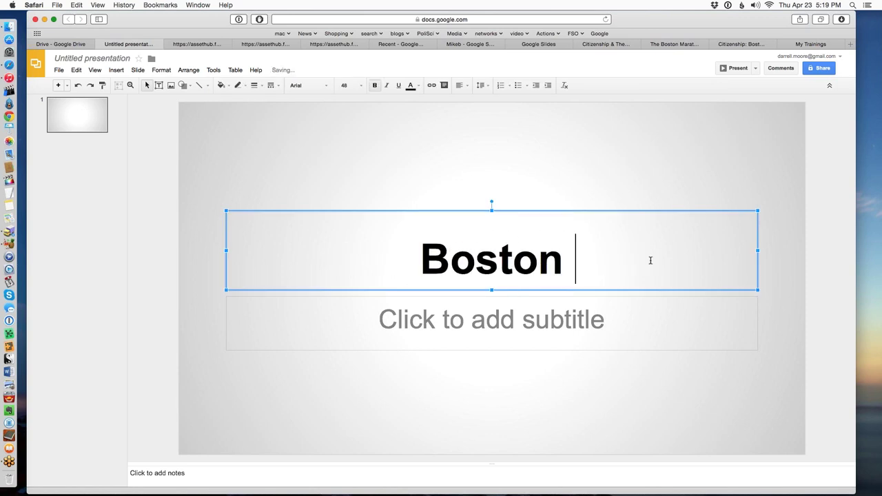
{"action": "type", "text": "Bombing"}
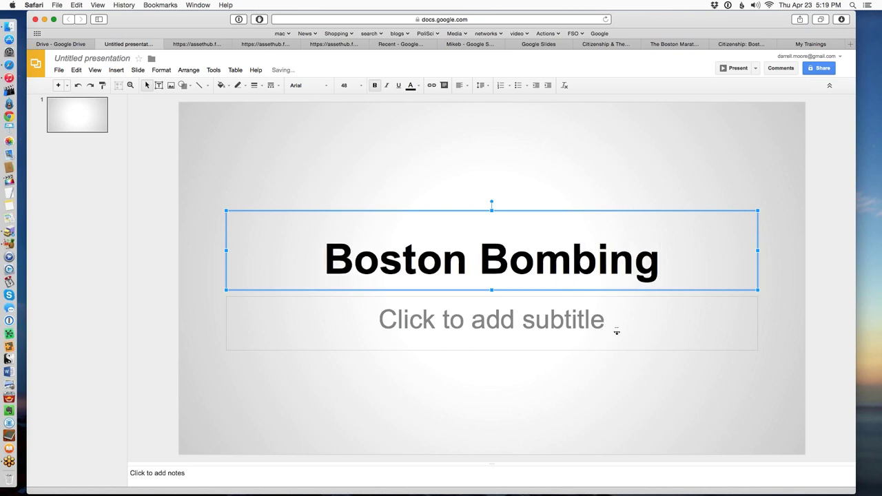
Step: Enter the subtitle 'Digital Citizenship' with the author's name on a second line
{"action": "left_click", "coordinate": [555, 327]}
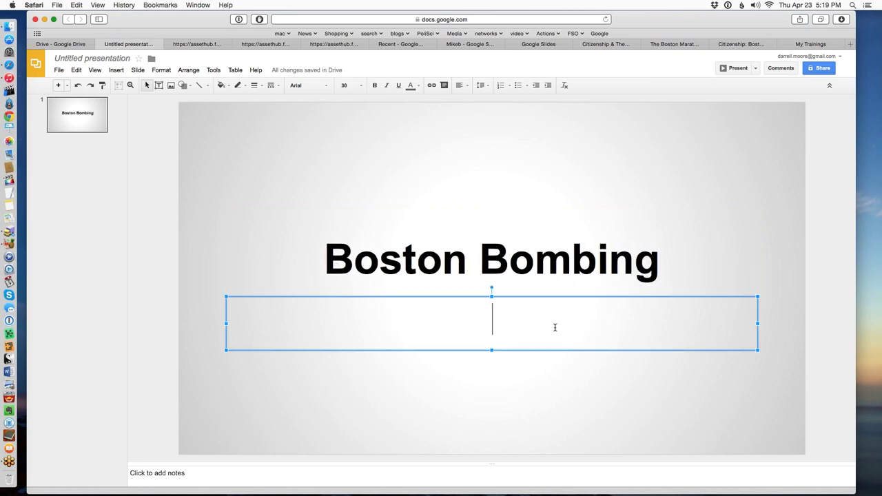
{"action": "type", "text": "C"}
{"action": "key", "text": "BackSpace"}
{"action": "type", "text": "Digitl"}
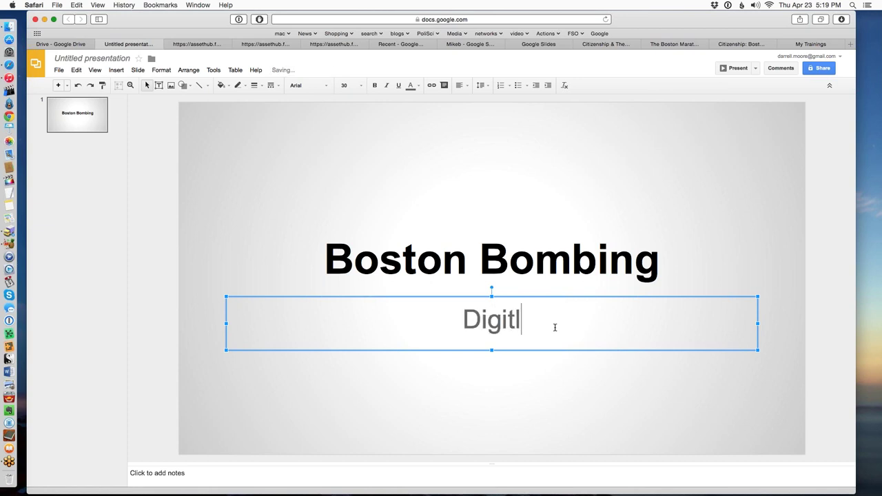
{"action": "key", "text": "BackSpace"}
{"action": "type", "text": "al "}
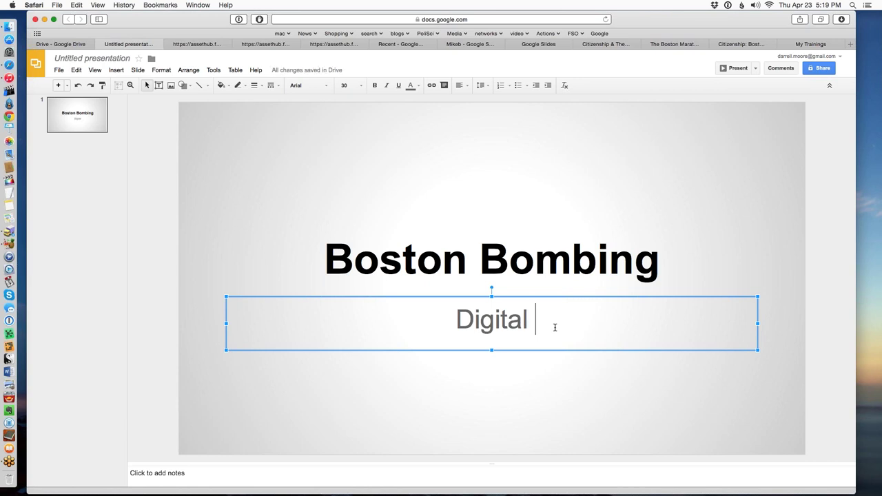
{"action": "type", "text": "Citizenship"}
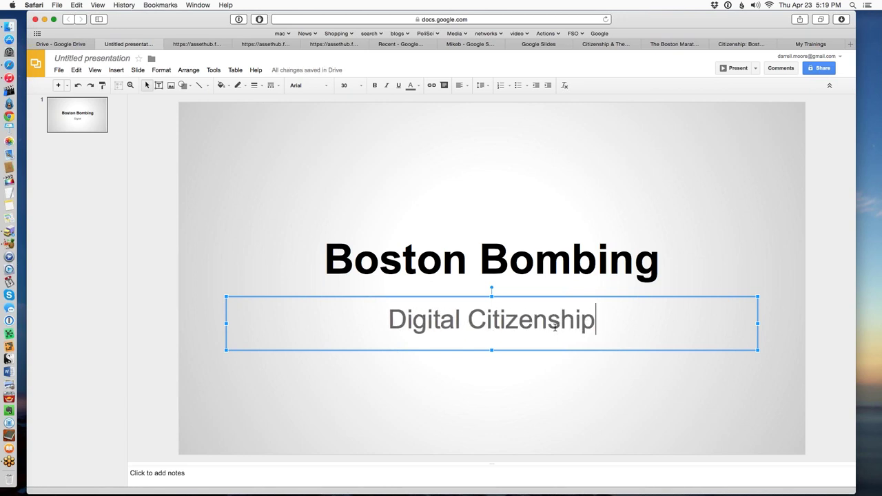
{"action": "key", "text": "Return"}
{"action": "type", "text": "Darrell Moore"}
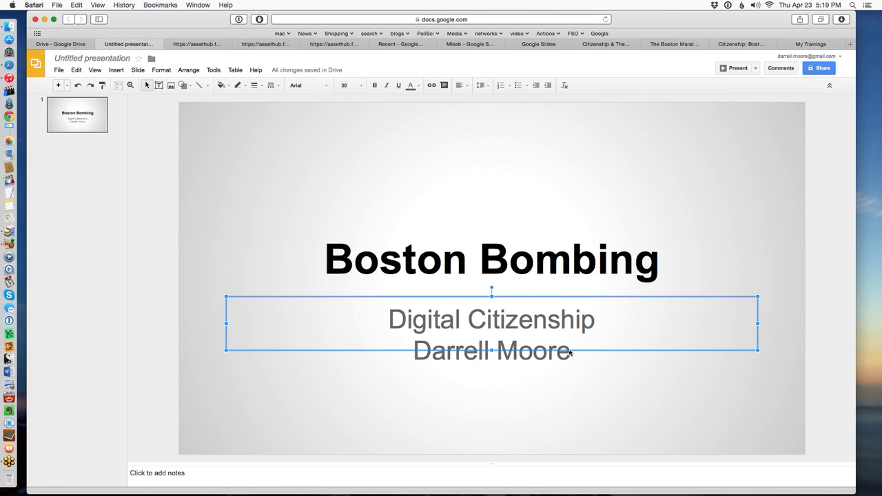
{"action": "key", "text": "shift+Left"}
{"action": "key", "text": "shift+Left"}
{"action": "key", "text": "shift+Left"}
Step: Format the whole author's name line as red, 24 pt, italic text
{"action": "key", "text": "alt+shift+Left"}
{"action": "key", "text": "alt+shift+Left"}
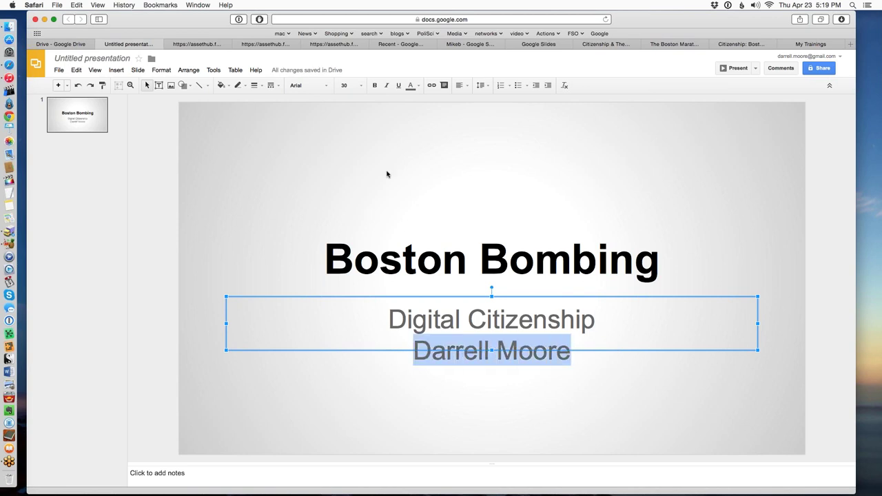
{"action": "left_click", "coordinate": [418, 86]}
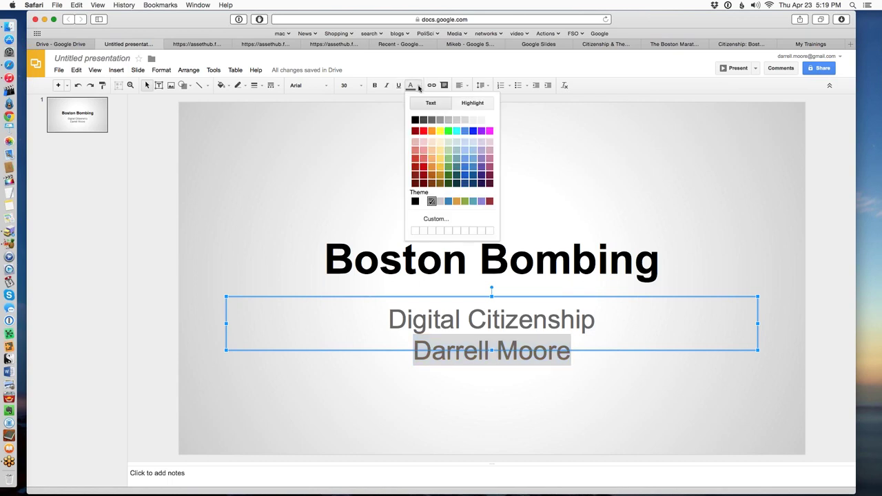
{"action": "left_click", "coordinate": [424, 133]}
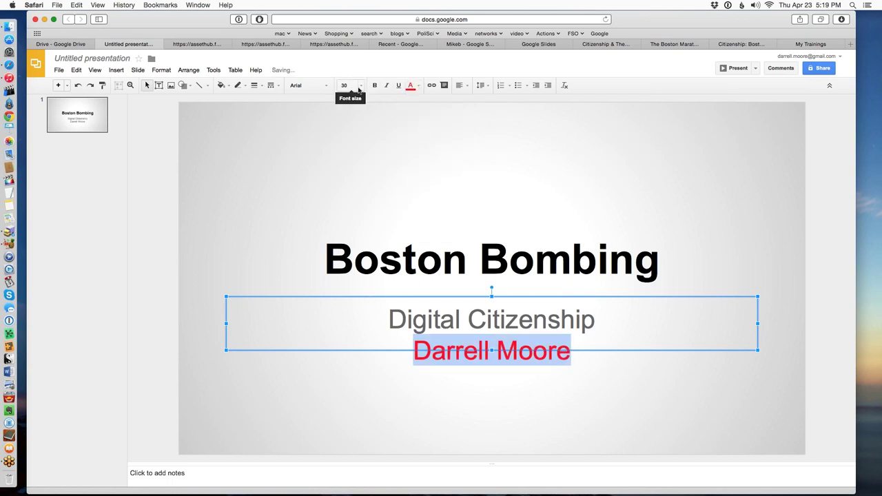
{"action": "left_click", "coordinate": [347, 85]}
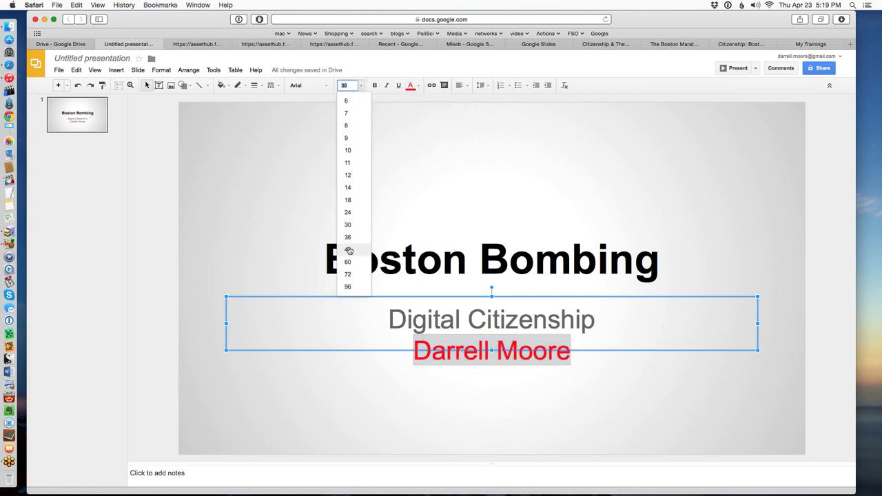
{"action": "left_click", "coordinate": [348, 212]}
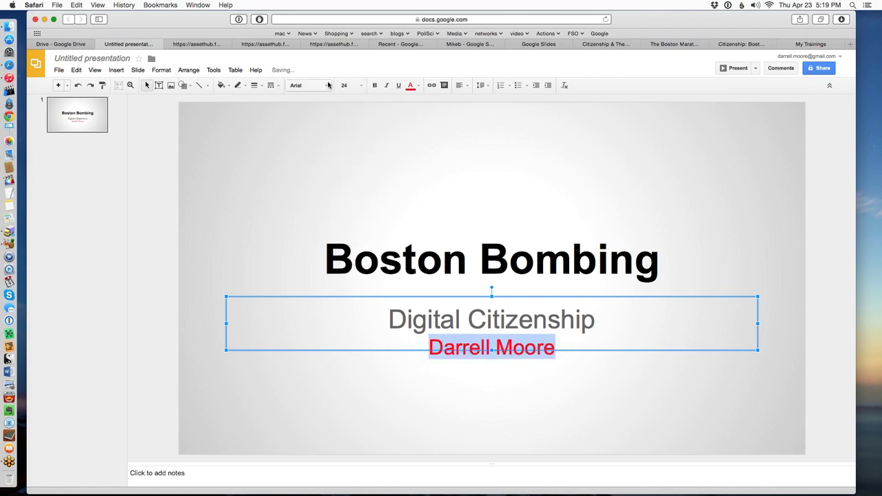
{"action": "left_click", "coordinate": [387, 86]}
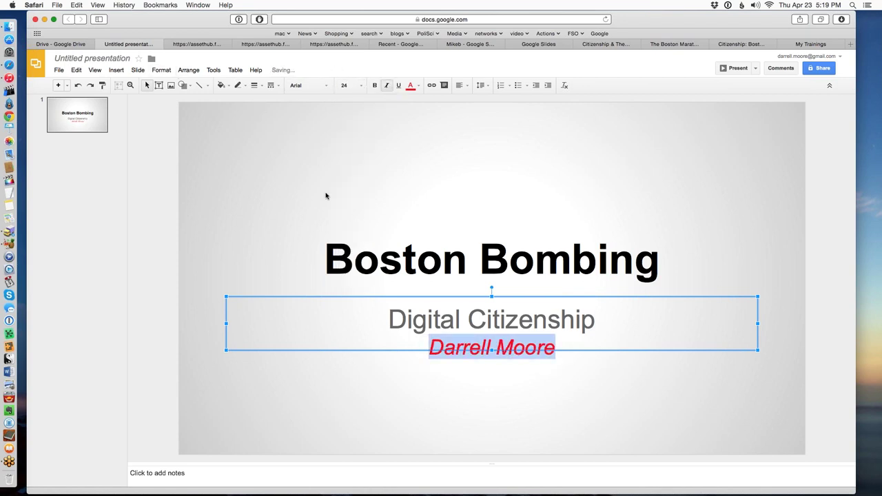
{"action": "left_click", "coordinate": [292, 274]}
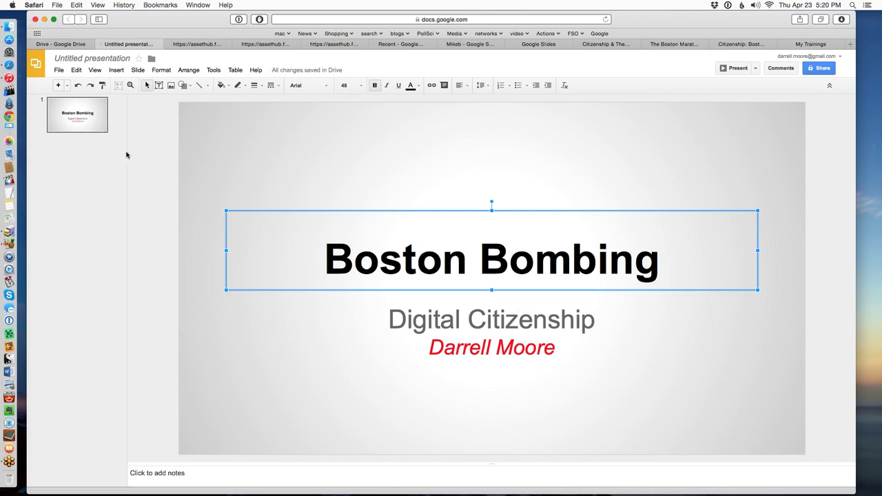
{"action": "left_click", "coordinate": [266, 187]}
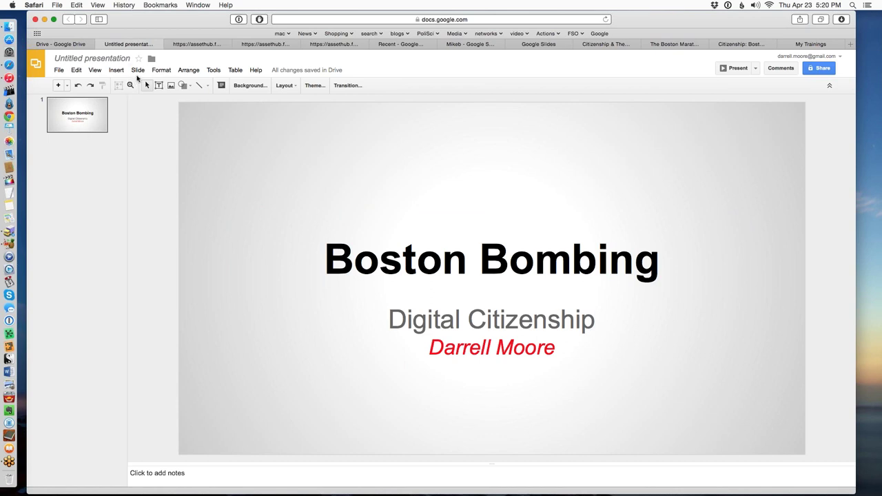
{"action": "left_click", "coordinate": [138, 70]}
{"action": "left_click", "coordinate": [144, 84]}
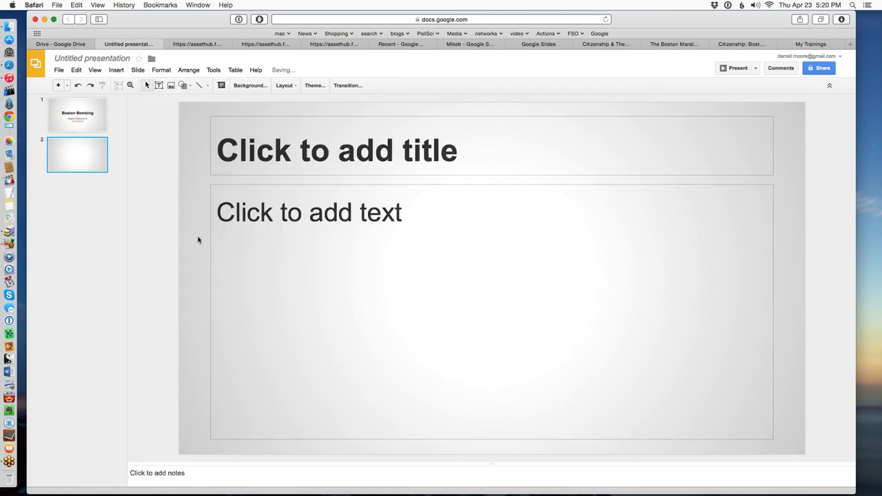
{"action": "left_click", "coordinate": [498, 161]}
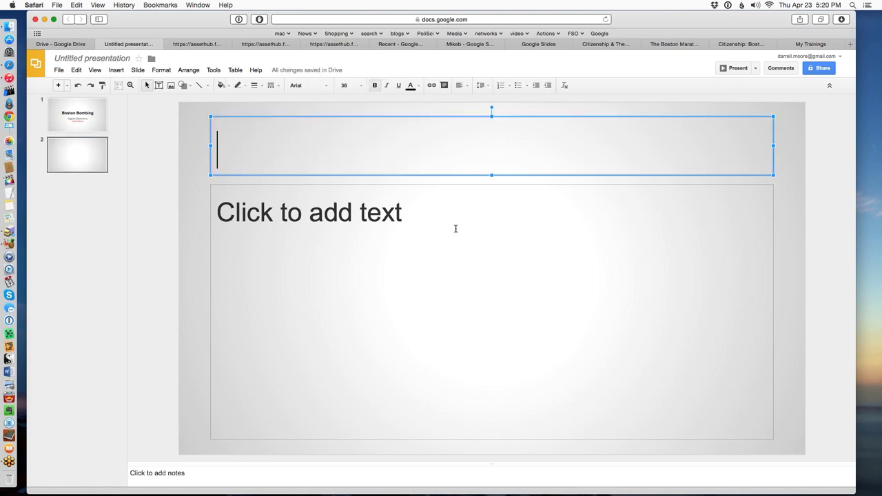
{"action": "left_click", "coordinate": [459, 264]}
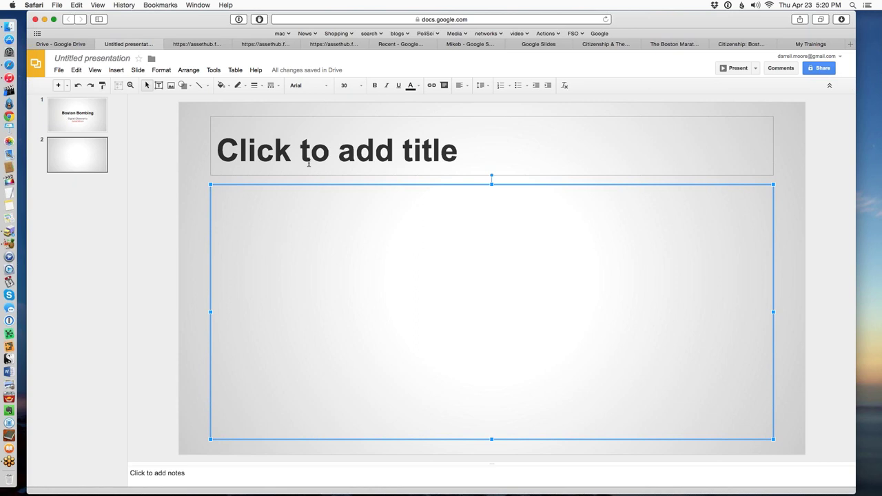
{"action": "left_click", "coordinate": [262, 159]}
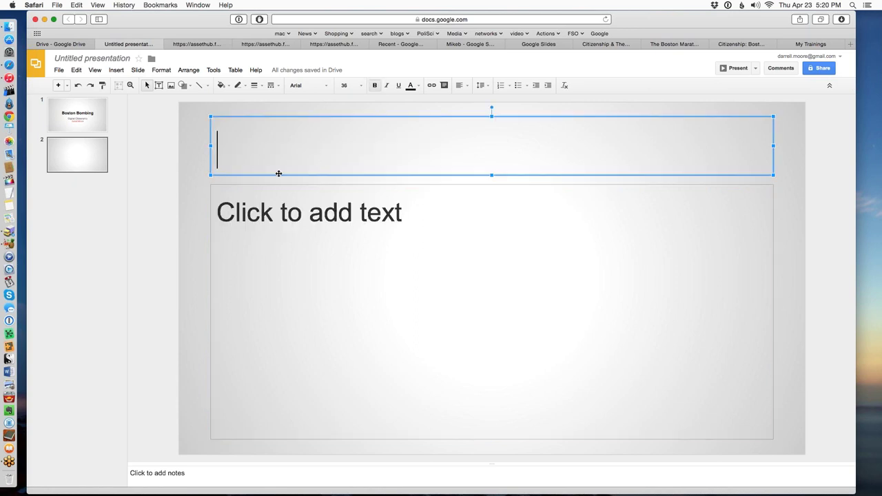
{"action": "left_click", "coordinate": [602, 44]}
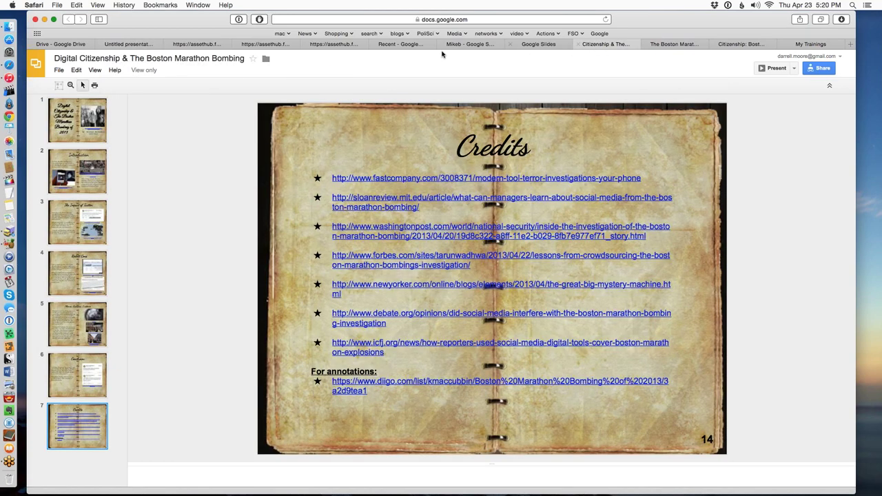
{"action": "left_click", "coordinate": [474, 44]}
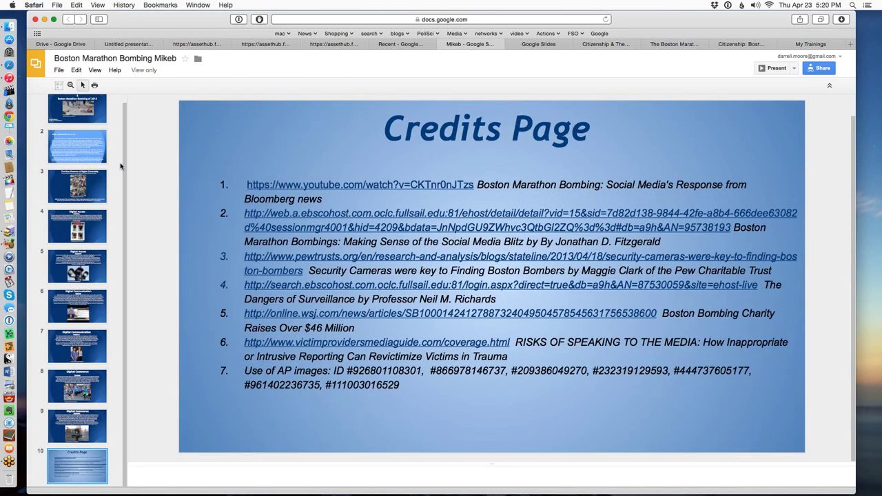
{"action": "left_click", "coordinate": [78, 200]}
{"action": "left_click", "coordinate": [77, 241]}
{"action": "left_click", "coordinate": [71, 293]}
{"action": "left_click", "coordinate": [66, 344]}
{"action": "left_click", "coordinate": [115, 44]}
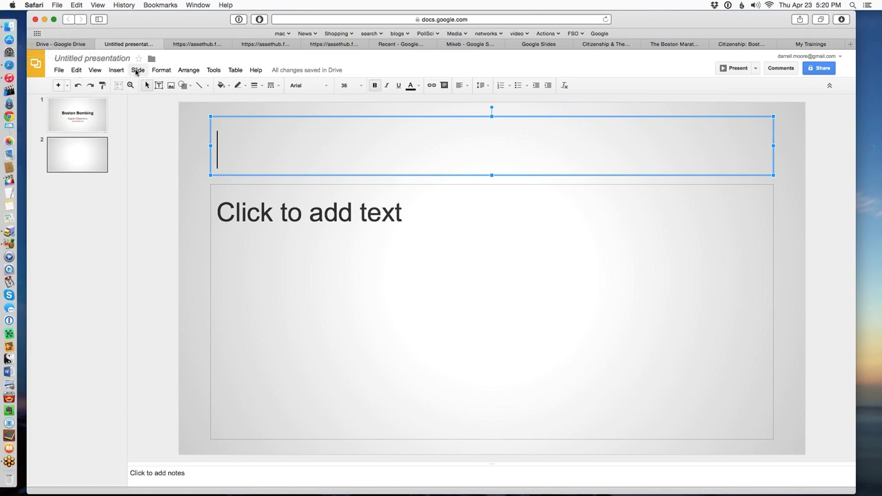
Step: Enter 'DGL 3.6' as the new name for the untitled presentation
{"action": "left_click", "coordinate": [94, 60]}
{"action": "type", "text": "DGL 3.6"}
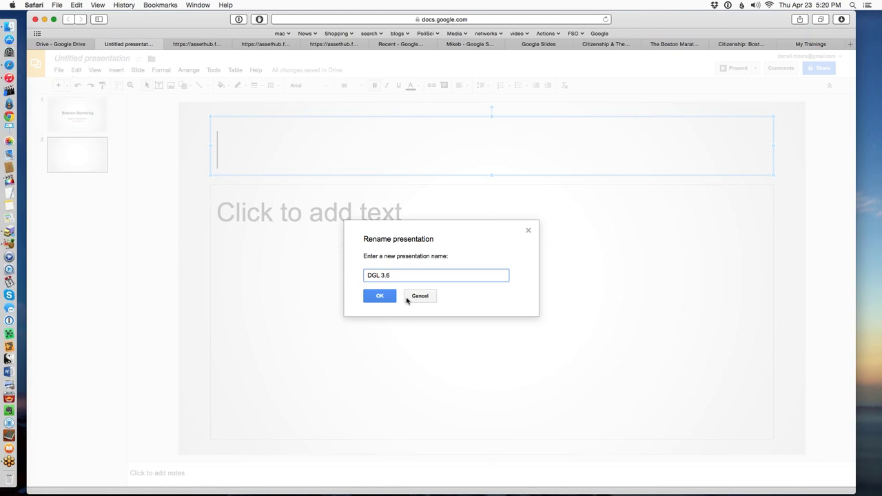
Step: Confirm the name DGL 3.6 and share the deck so anyone with the link can edit
{"action": "left_click", "coordinate": [386, 296]}
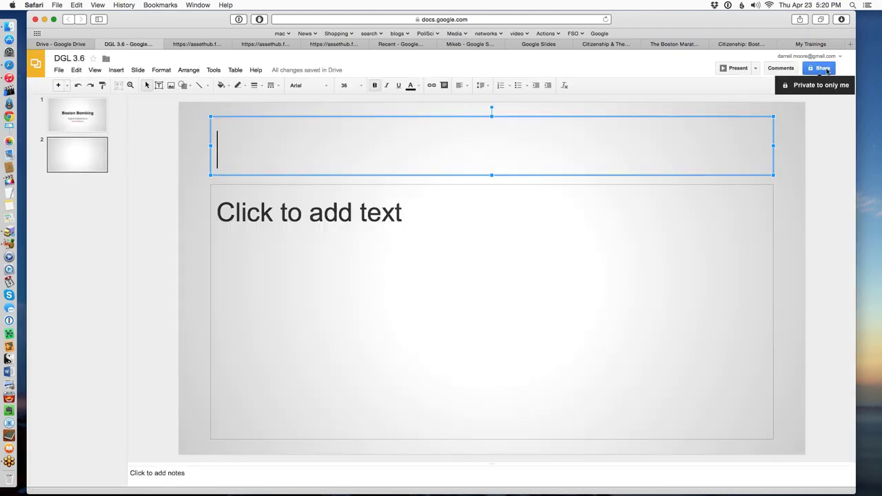
{"action": "left_click", "coordinate": [820, 68]}
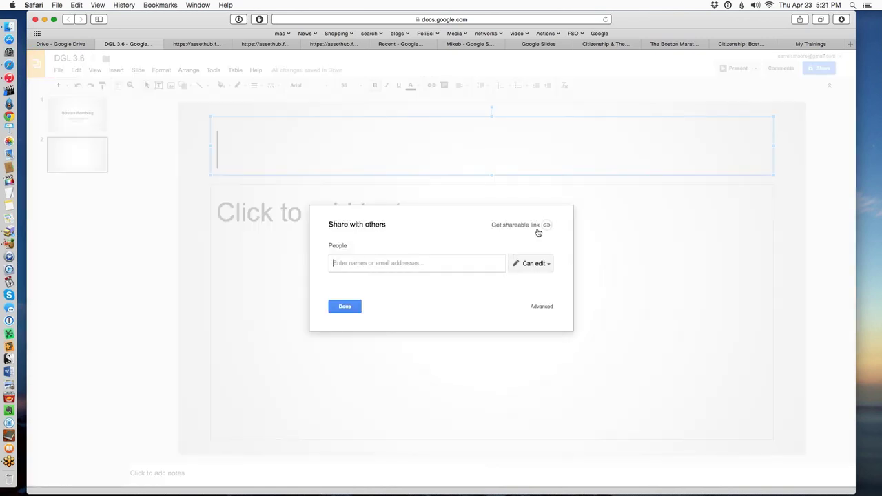
{"action": "left_click", "coordinate": [540, 226]}
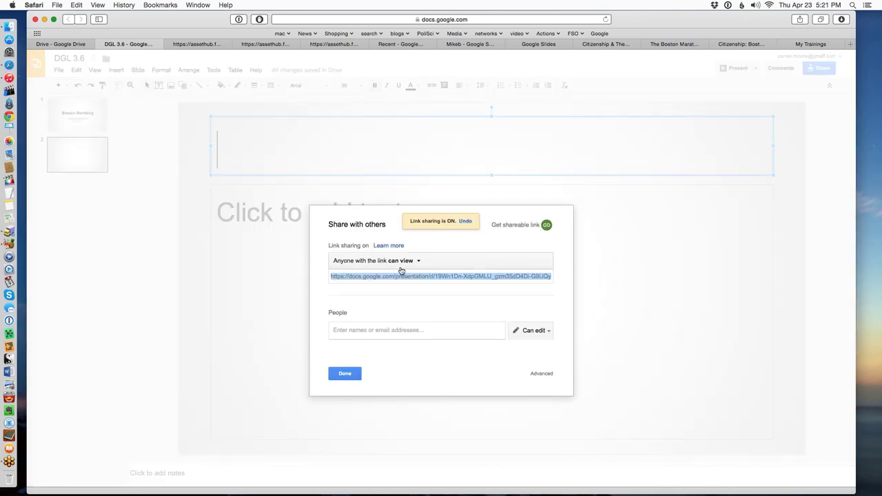
{"action": "left_click", "coordinate": [407, 261]}
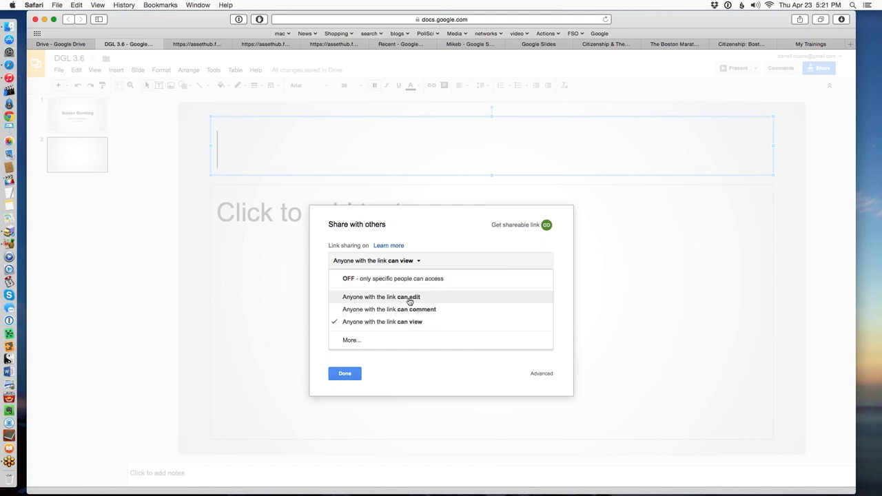
{"action": "left_click", "coordinate": [414, 297]}
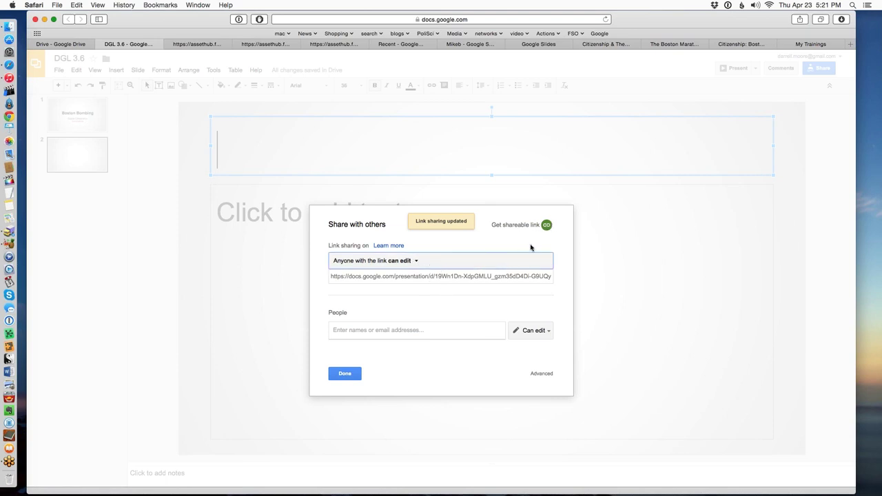
{"action": "left_click", "coordinate": [346, 371]}
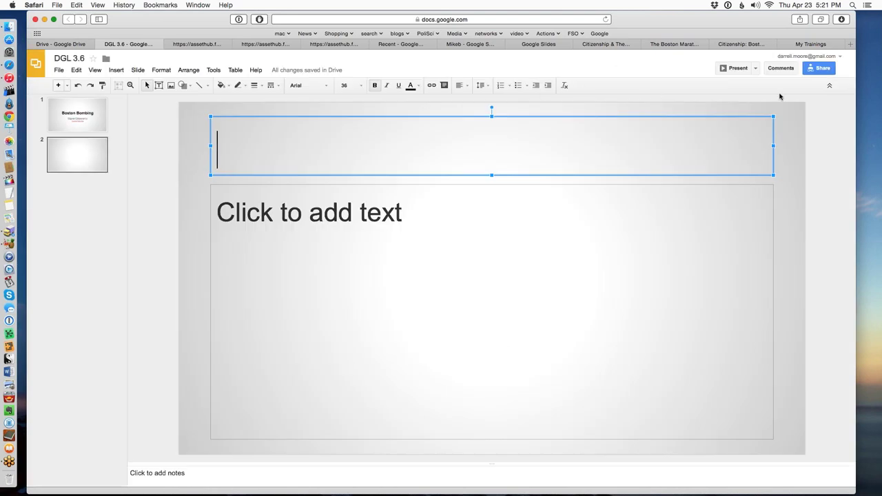
Step: Select the body placeholder's border on slide 2 and delete the box
{"action": "left_click", "coordinate": [474, 19]}
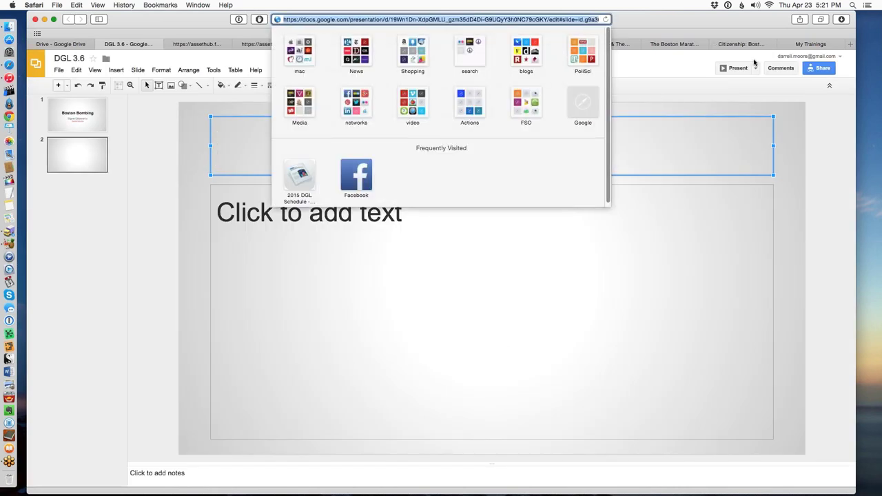
{"action": "left_click", "coordinate": [184, 315]}
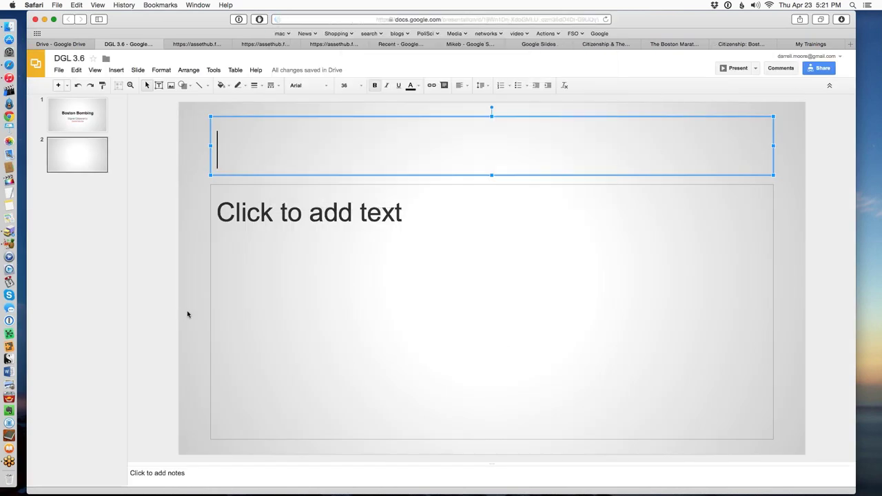
{"action": "left_click", "coordinate": [328, 245]}
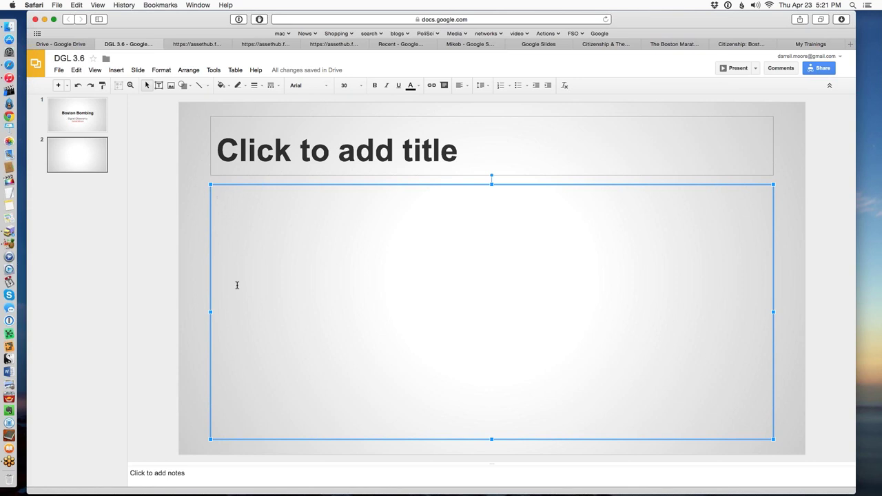
{"action": "left_click", "coordinate": [202, 243]}
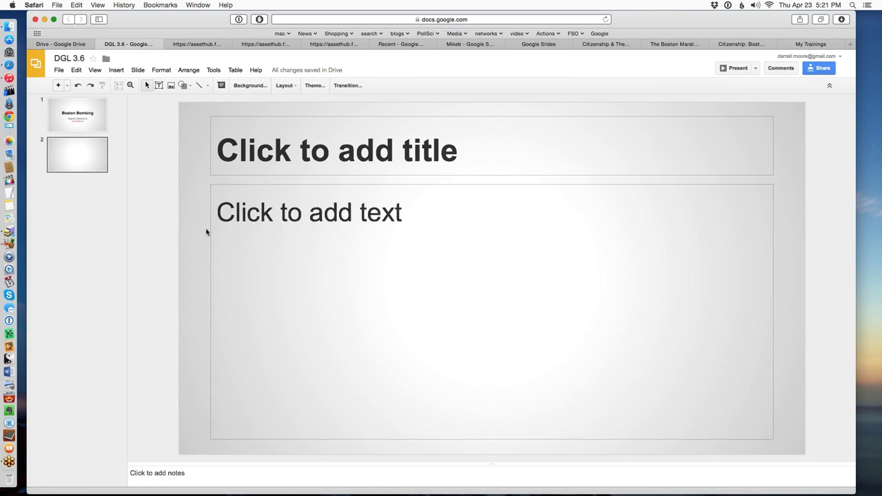
{"action": "left_click", "coordinate": [211, 221]}
{"action": "key", "text": "Delete"}
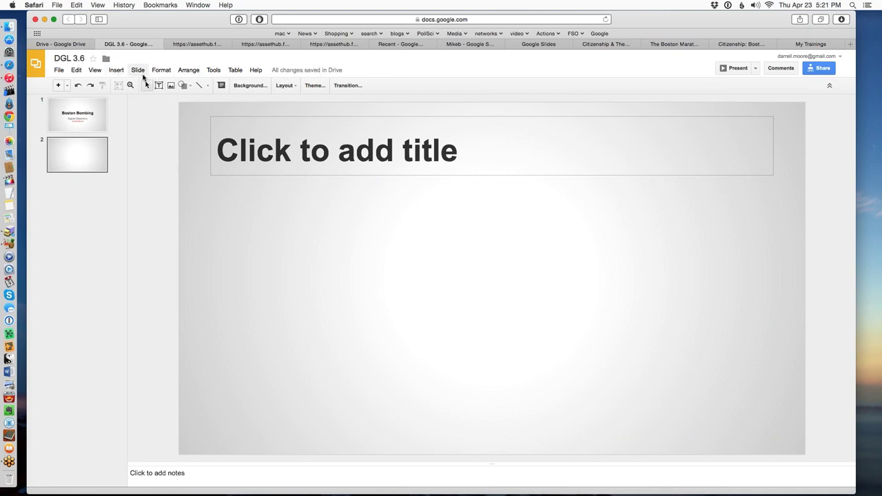
Step: Discard an image dropped in via Insert > Image, then reopen the image dialog
{"action": "left_click", "coordinate": [117, 71]}
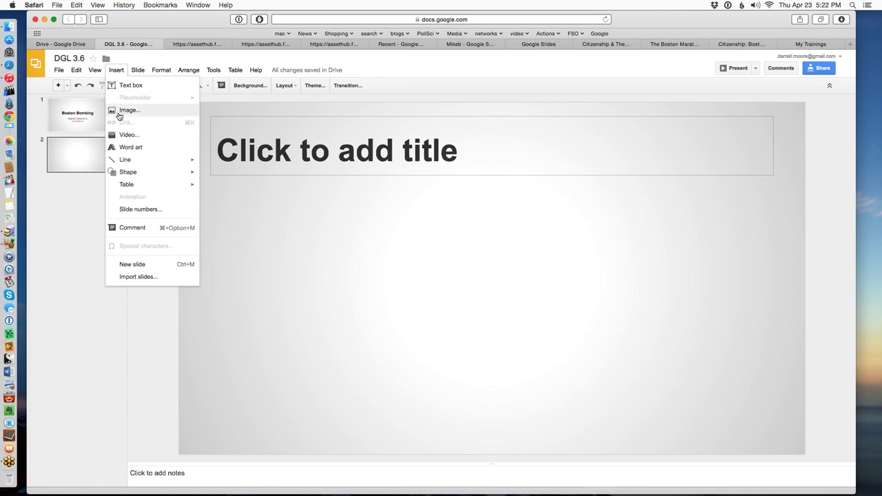
{"action": "left_click", "coordinate": [121, 112]}
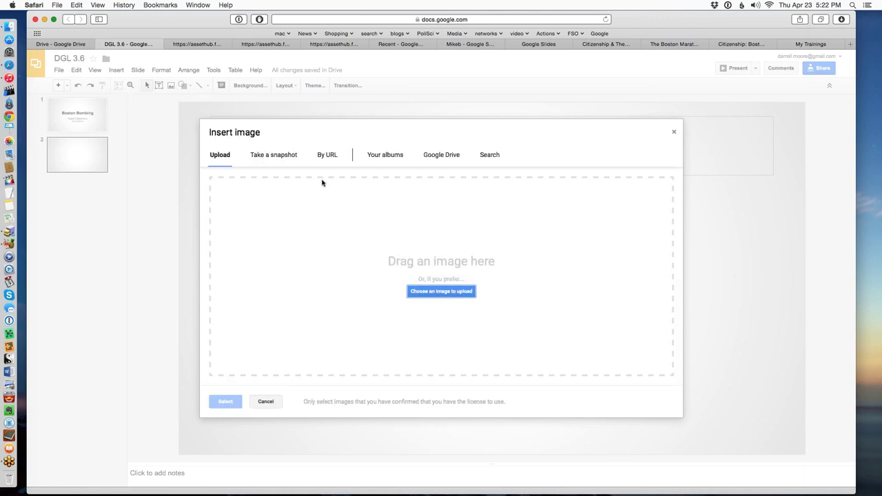
{"action": "left_click_drag", "start_coordinate": [750, 425], "coordinate": [462, 270]}
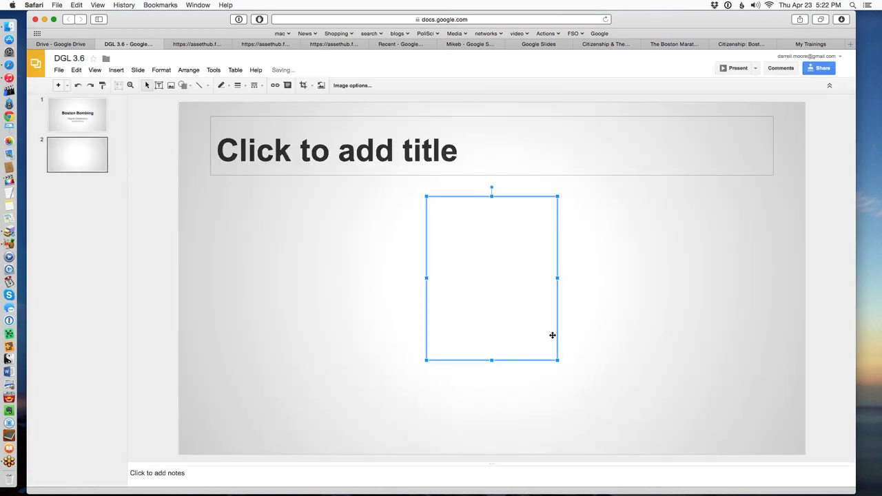
{"action": "key", "text": "BackSpace"}
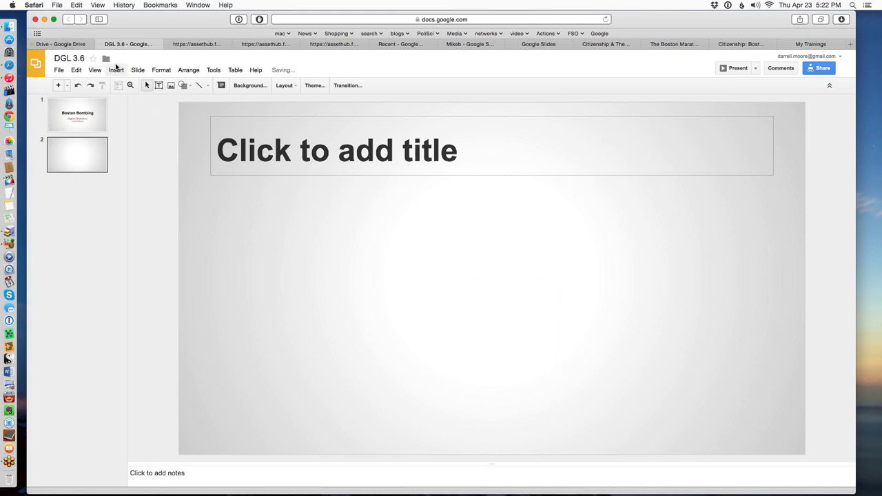
{"action": "left_click", "coordinate": [116, 71]}
{"action": "left_click", "coordinate": [122, 110]}
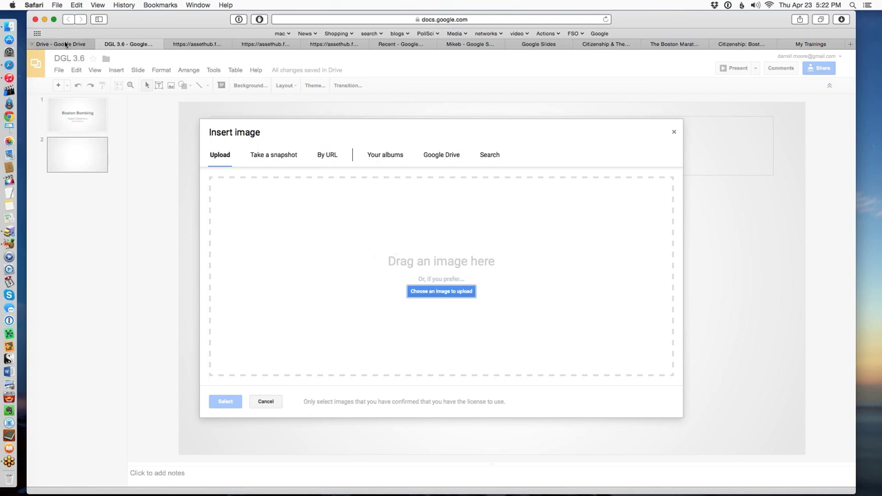
{"action": "left_click", "coordinate": [80, 45]}
{"action": "mouse_move", "coordinate": [128, 44]}
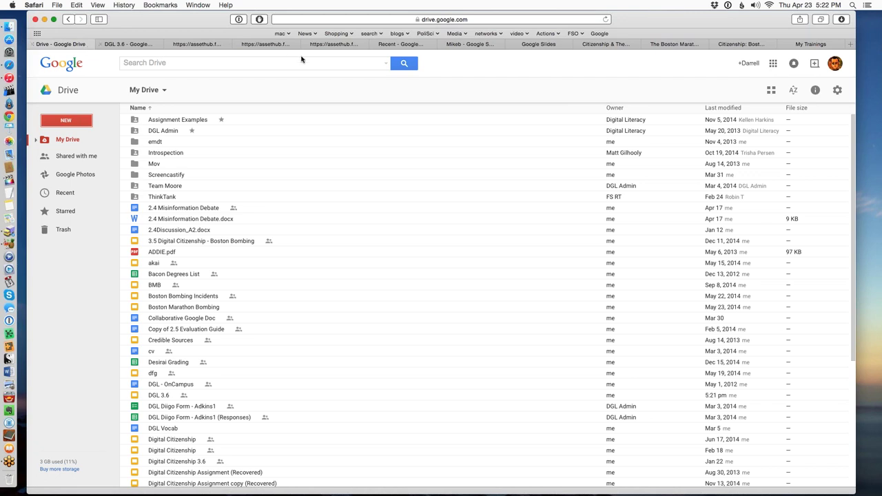
{"action": "left_click", "coordinate": [148, 46]}
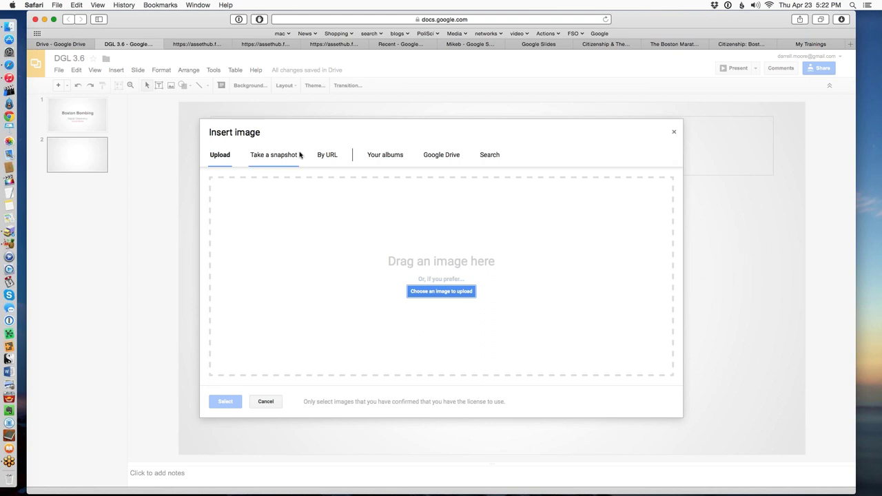
{"action": "left_click", "coordinate": [328, 153]}
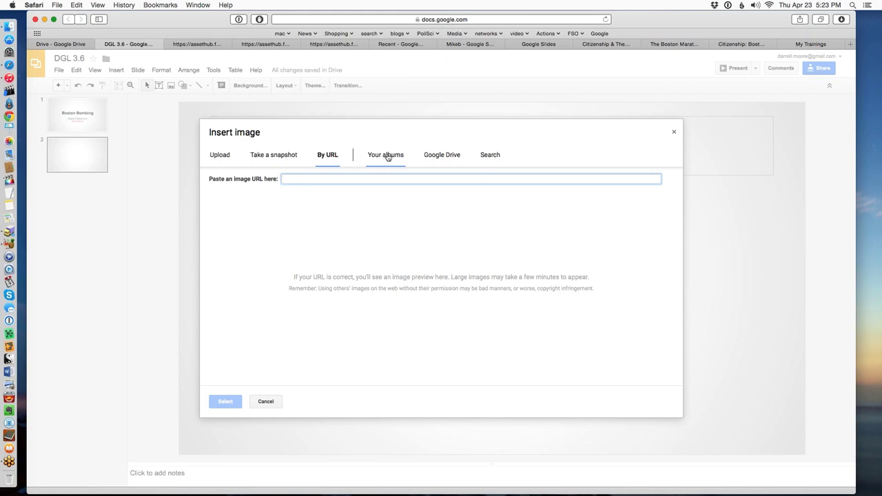
{"action": "left_click", "coordinate": [441, 155]}
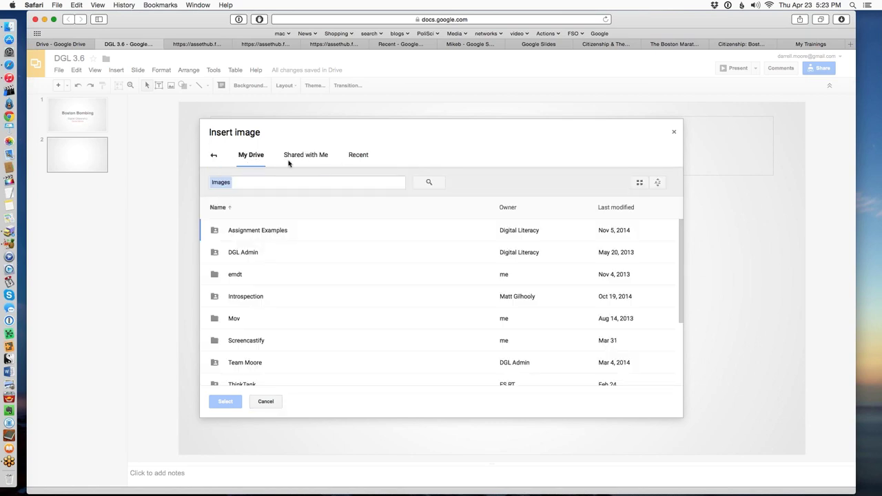
{"action": "left_click", "coordinate": [214, 155]}
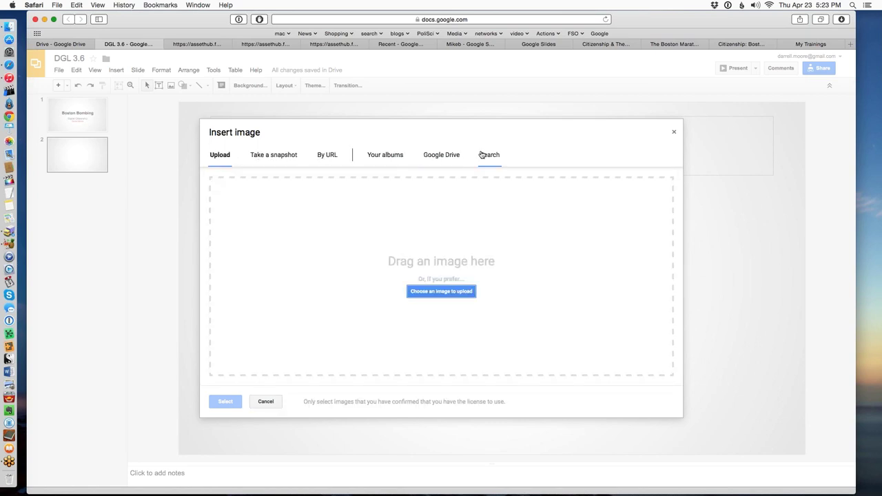
Step: Search web images for 'Boston Marathon Bombing Twitter'
{"action": "left_click", "coordinate": [482, 155]}
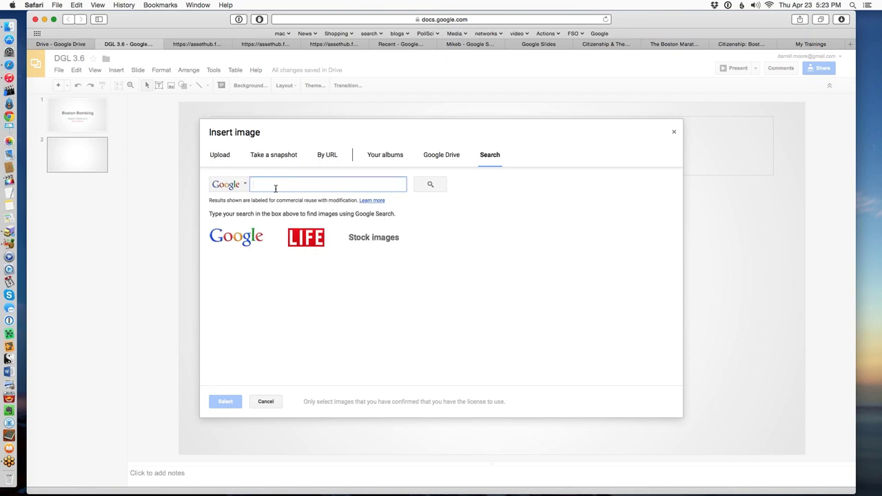
{"action": "type", "text": "G"}
{"action": "key", "text": "BackSpace"}
{"action": "type", "text": "Boston Marathon Bombing Twitter"}
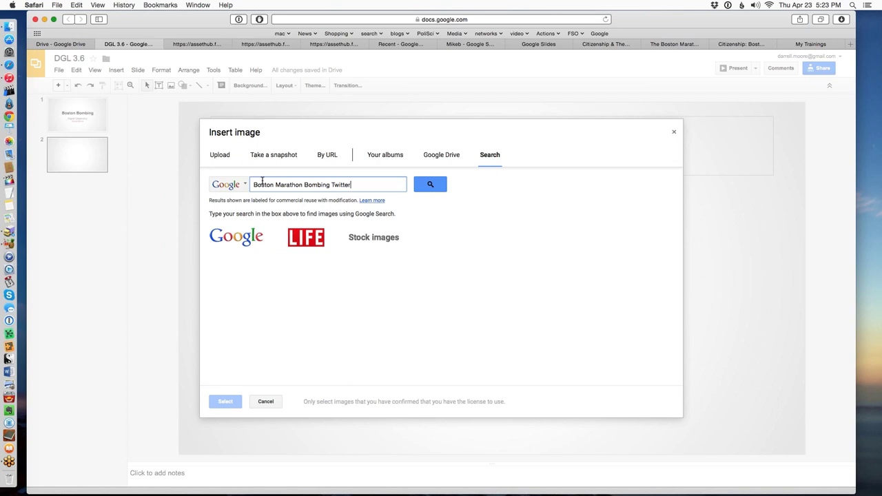
{"action": "key", "text": "Return"}
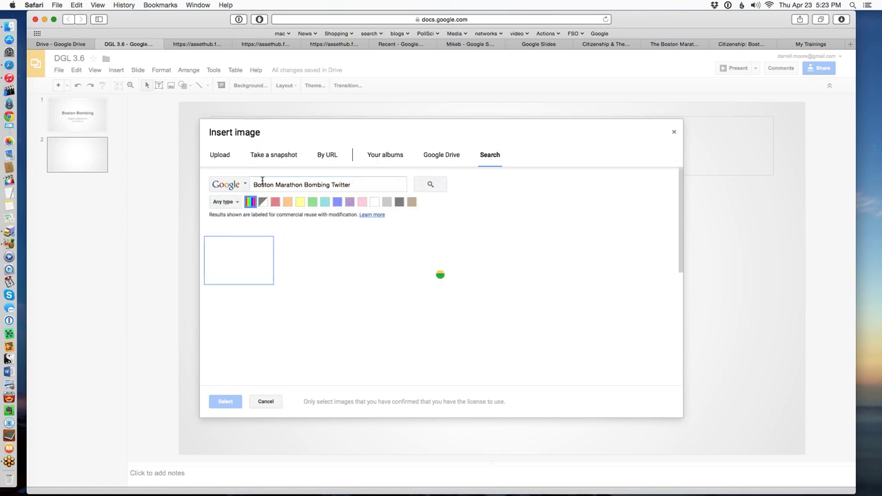
Step: Scroll the results and pick the street photo of a wounded man being helped
{"action": "scroll", "coordinate": [477, 282], "scroll_direction": "down", "scroll_amount": 1}
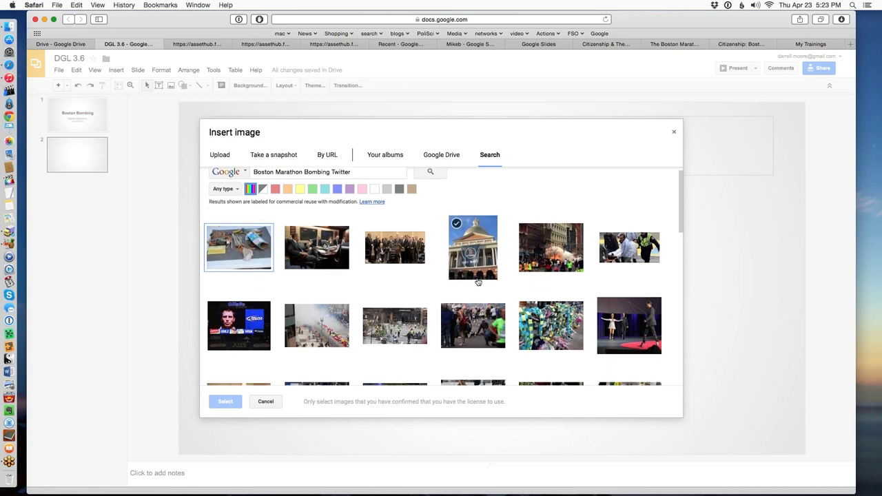
{"action": "scroll", "coordinate": [478, 282], "scroll_direction": "down", "scroll_amount": 1}
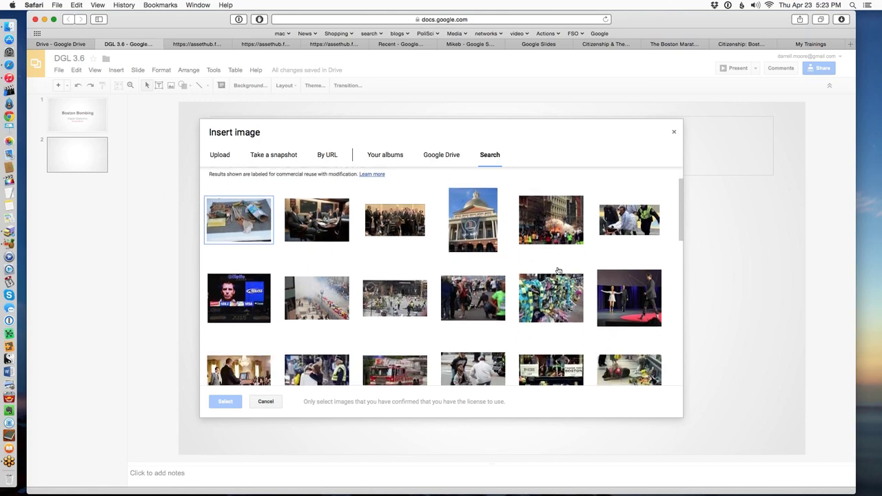
{"action": "scroll", "coordinate": [555, 254], "scroll_direction": "down", "scroll_amount": 3}
{"action": "mouse_move", "coordinate": [394, 214]}
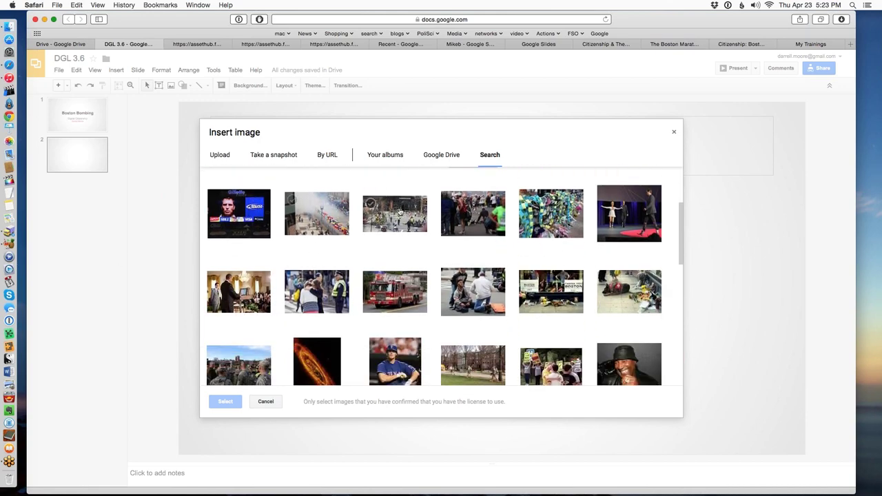
{"action": "scroll", "coordinate": [409, 259], "scroll_direction": "up", "scroll_amount": 1}
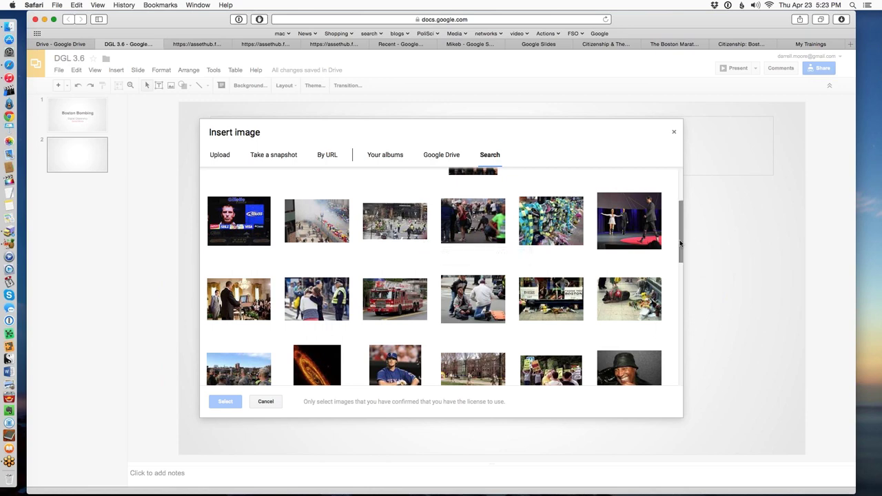
{"action": "scroll", "coordinate": [680, 258], "scroll_direction": "down", "scroll_amount": 2}
{"action": "mouse_move", "coordinate": [680, 258]}
{"action": "left_mouse_down"}
{"action": "mouse_move", "coordinate": [680, 210]}
{"action": "mouse_move", "coordinate": [672, 252]}
{"action": "left_mouse_up"}
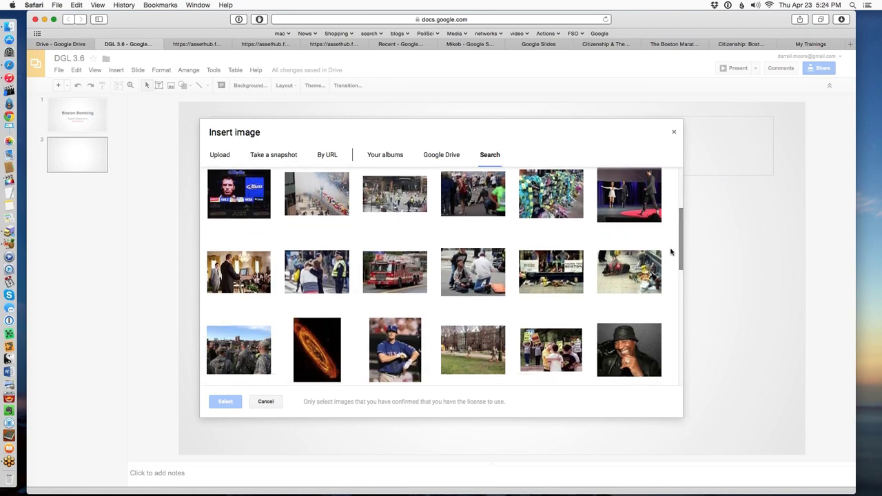
{"action": "left_click", "coordinate": [474, 278]}
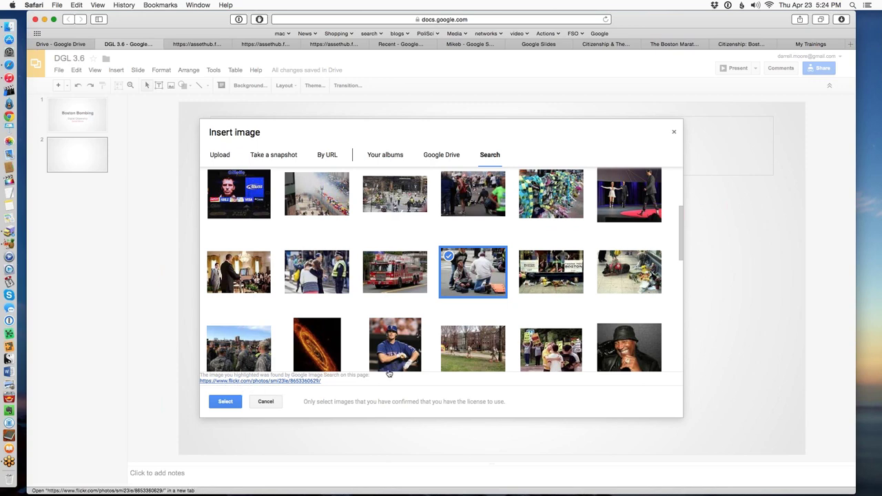
Step: Insert the chosen photo, shrink it, and move it to the slide's right under the title
{"action": "left_click", "coordinate": [225, 401]}
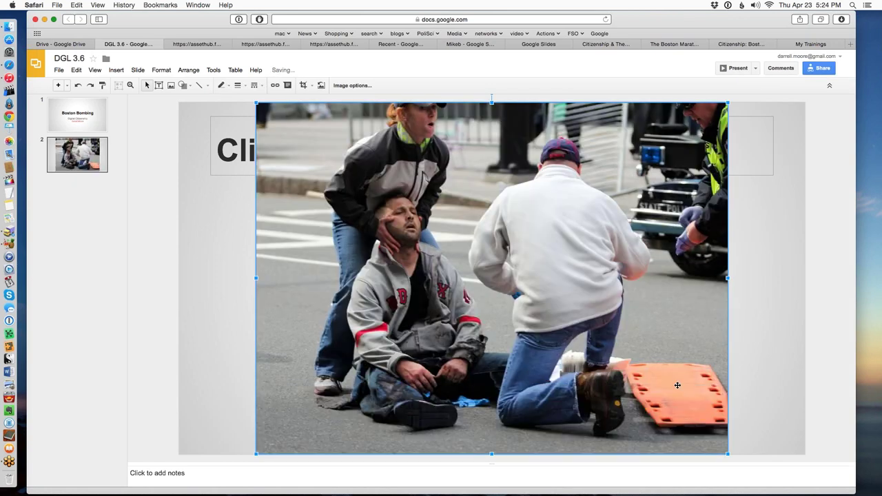
{"action": "left_click_drag", "start_coordinate": [257, 103], "coordinate": [458, 253]}
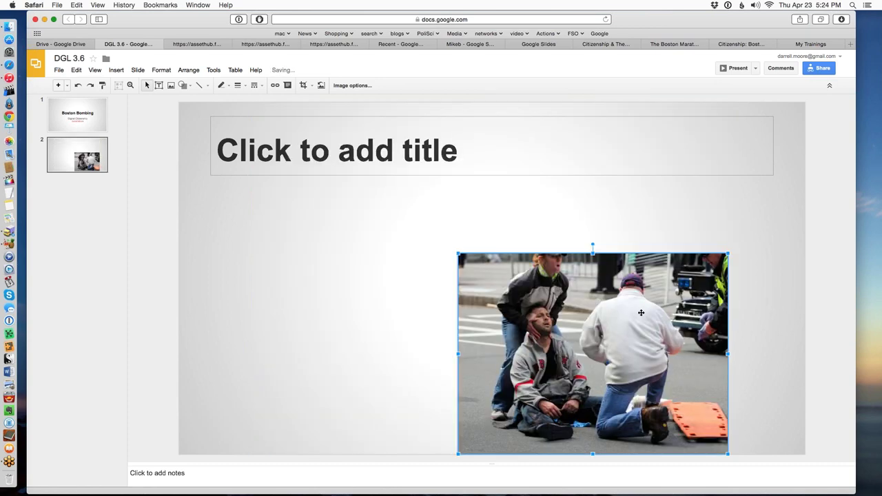
{"action": "left_click_drag", "start_coordinate": [641, 312], "coordinate": [674, 246]}
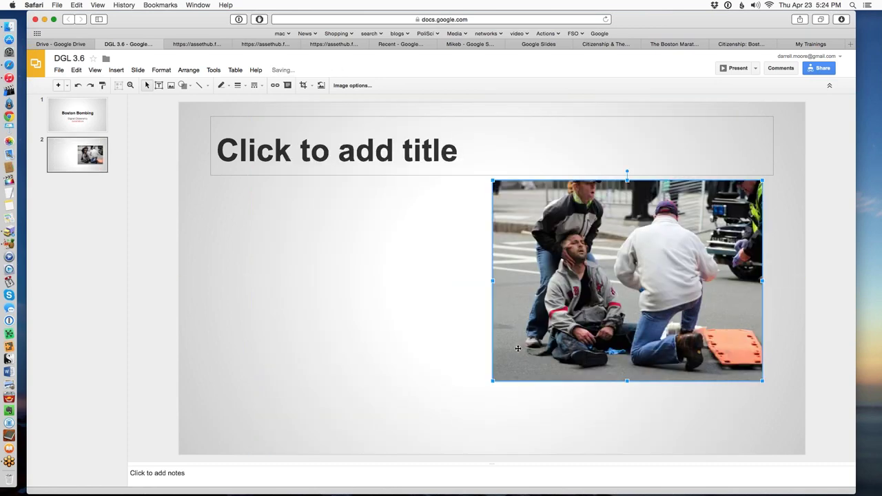
{"action": "left_click", "coordinate": [405, 283]}
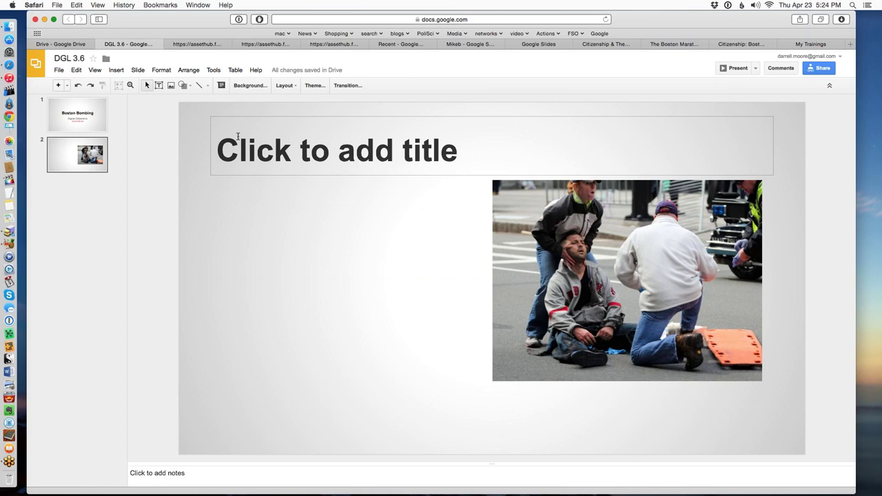
Step: Add a 'flickr.com' text box just below the photo
{"action": "left_click", "coordinate": [116, 70]}
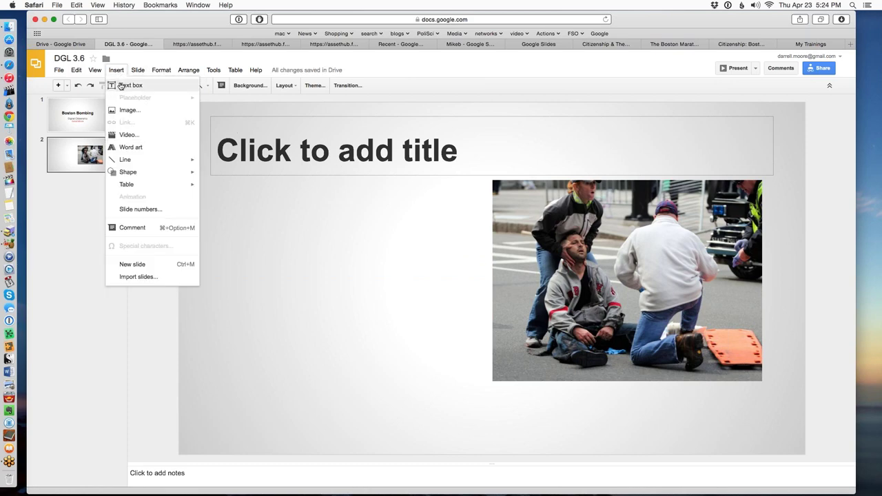
{"action": "left_click", "coordinate": [122, 86]}
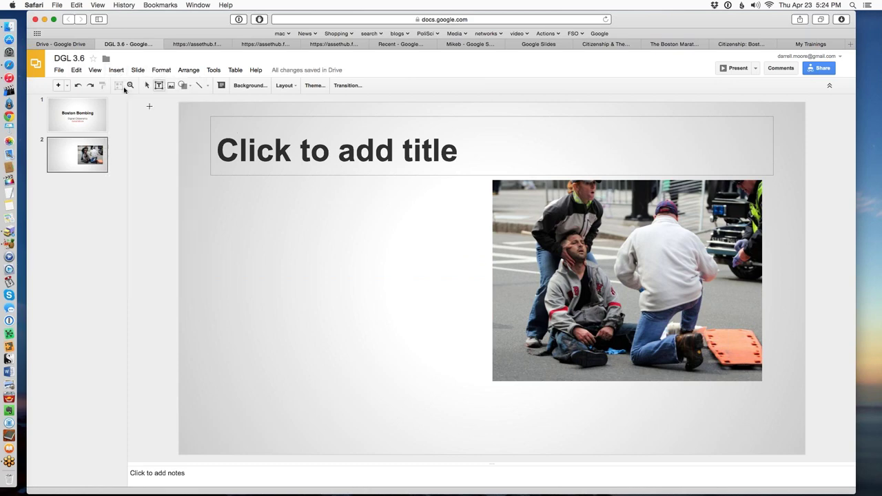
{"action": "left_click", "coordinate": [502, 420]}
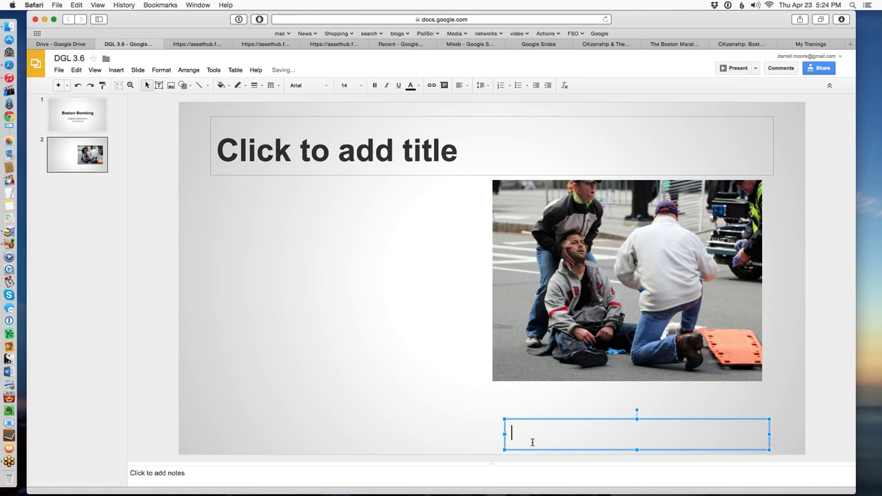
{"action": "type", "text": "flickr"}
{"action": "type", "text": "xo"}
{"action": "key", "text": "BackSpace"}
{"action": "key", "text": "BackSpace"}
{"action": "type", "text": "com"}
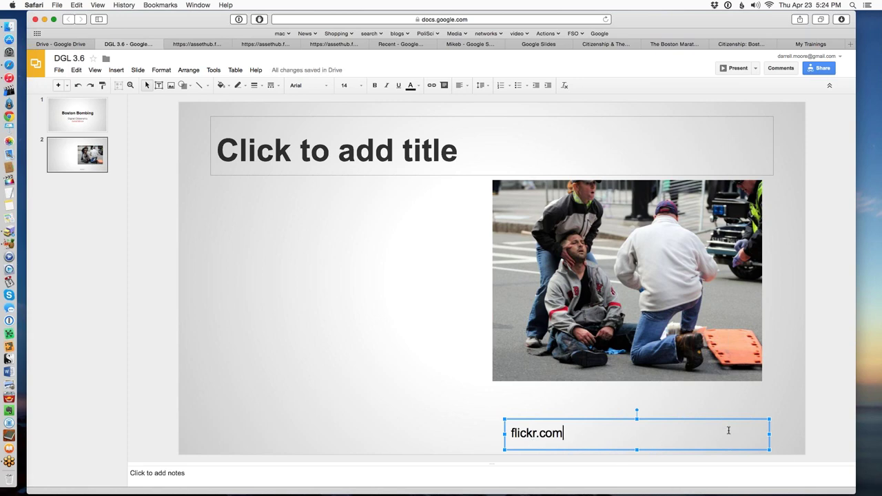
{"action": "left_click_drag", "start_coordinate": [770, 432], "coordinate": [773, 428]}
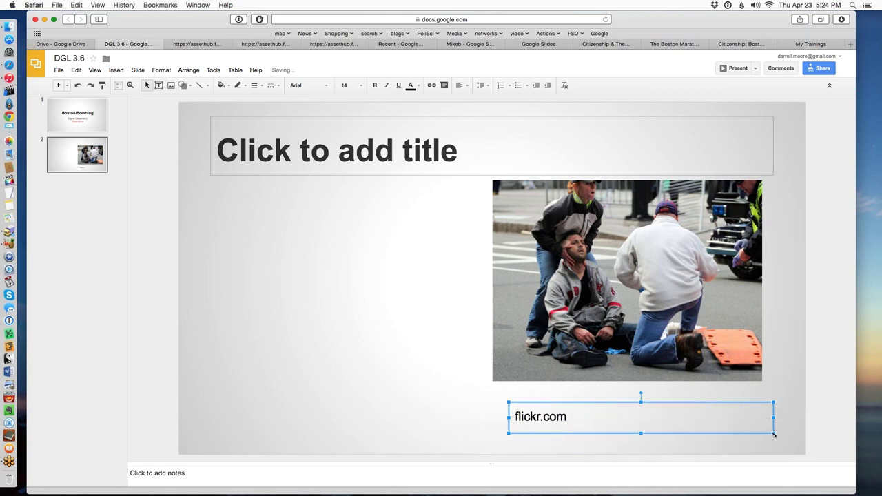
{"action": "left_click_drag", "start_coordinate": [772, 430], "coordinate": [776, 422]}
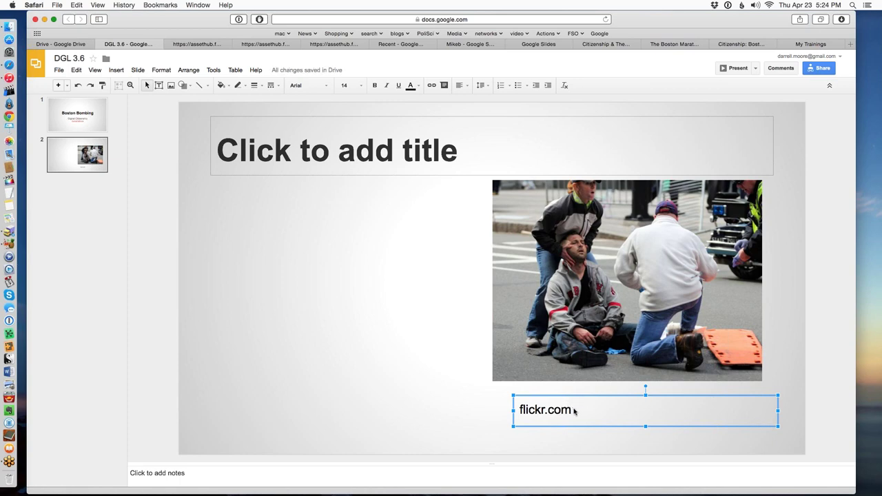
Step: Make the flickr.com text grey and 12 pt
{"action": "left_click_drag", "start_coordinate": [572, 409], "coordinate": [516, 409]}
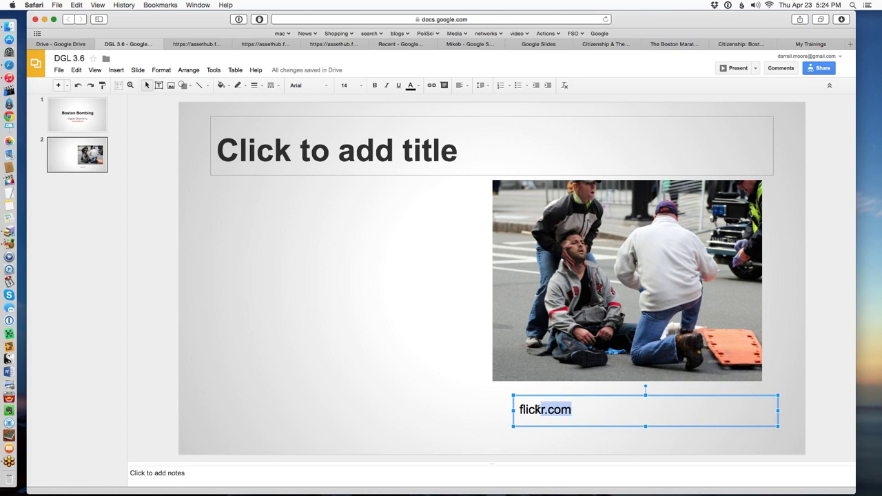
{"action": "left_click", "coordinate": [411, 86]}
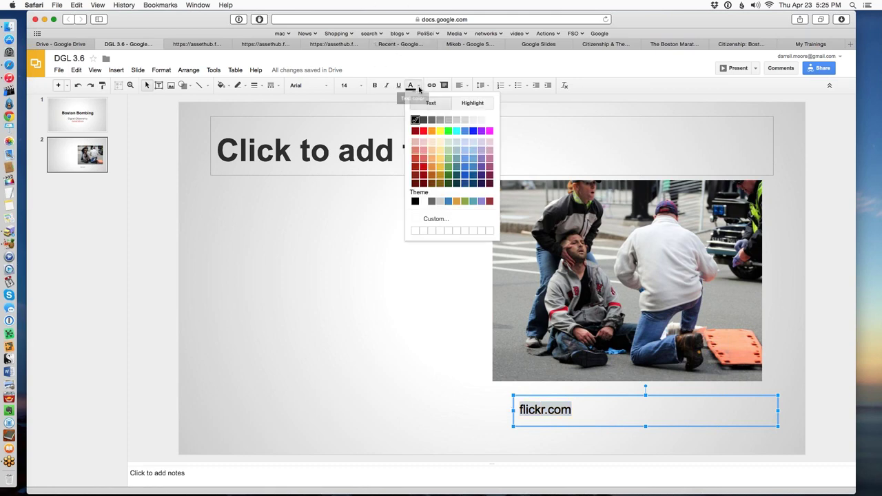
{"action": "left_click", "coordinate": [436, 119]}
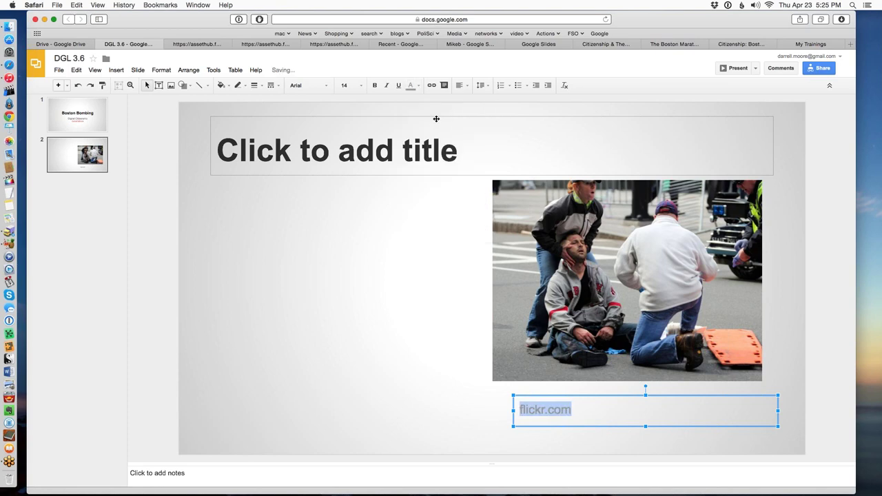
{"action": "left_click", "coordinate": [353, 85]}
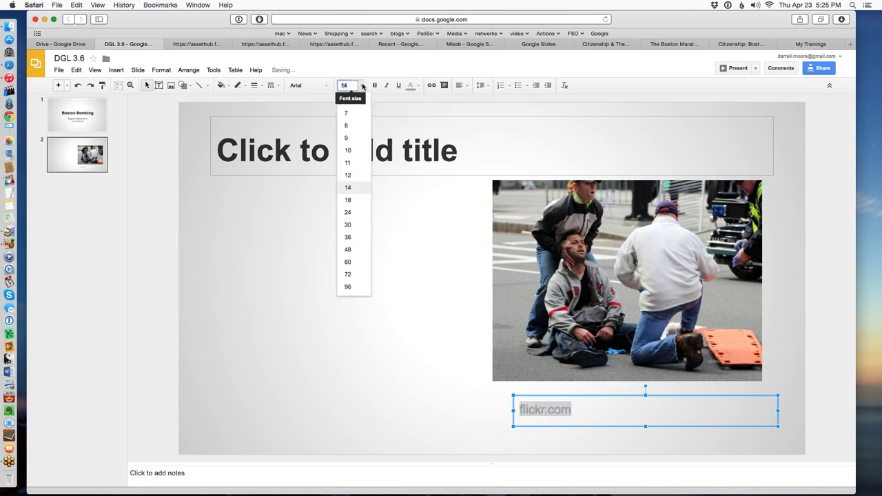
{"action": "left_click", "coordinate": [348, 175]}
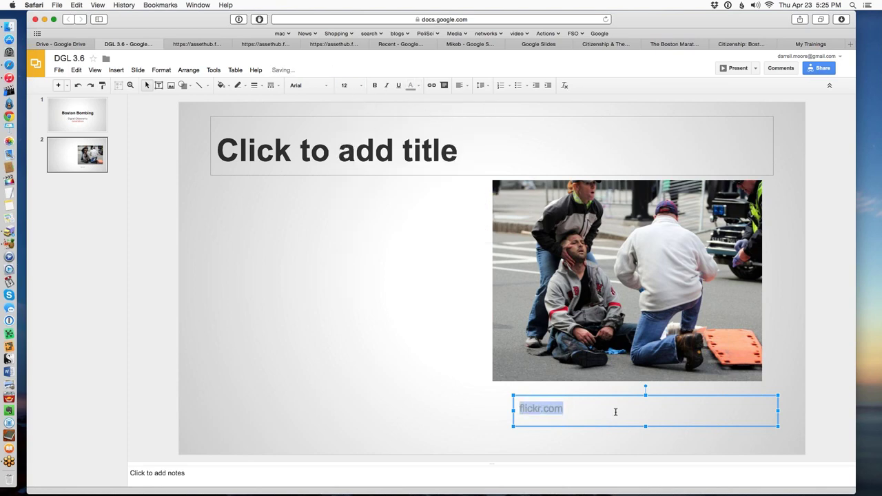
Step: Move the flickr.com credit box up to sit directly beneath the photo
{"action": "left_click", "coordinate": [483, 406]}
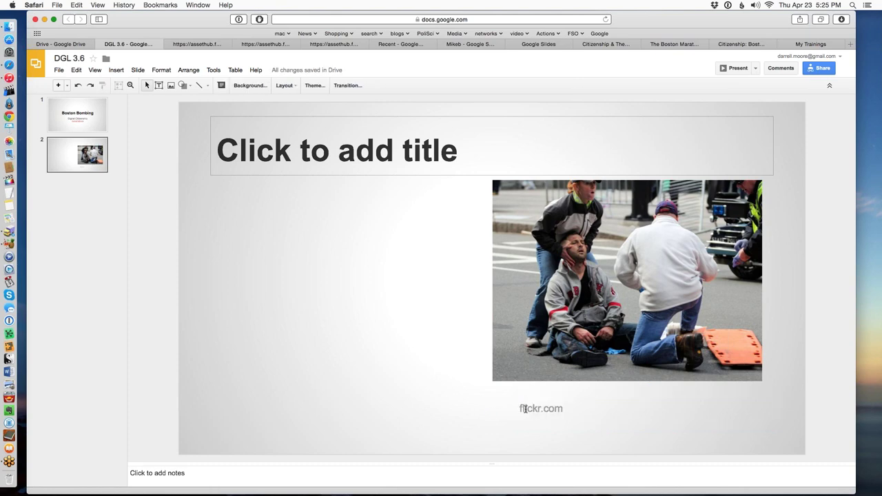
{"action": "left_click", "coordinate": [521, 408]}
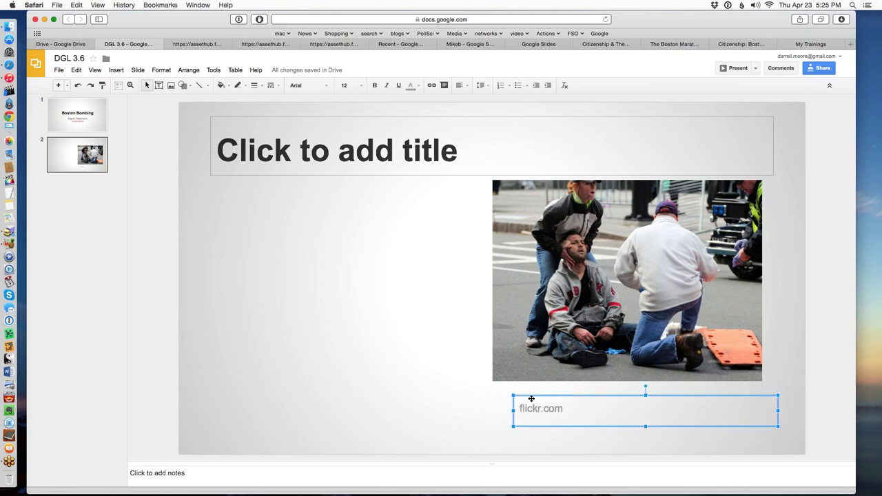
{"action": "left_click_drag", "start_coordinate": [532, 396], "coordinate": [533, 381]}
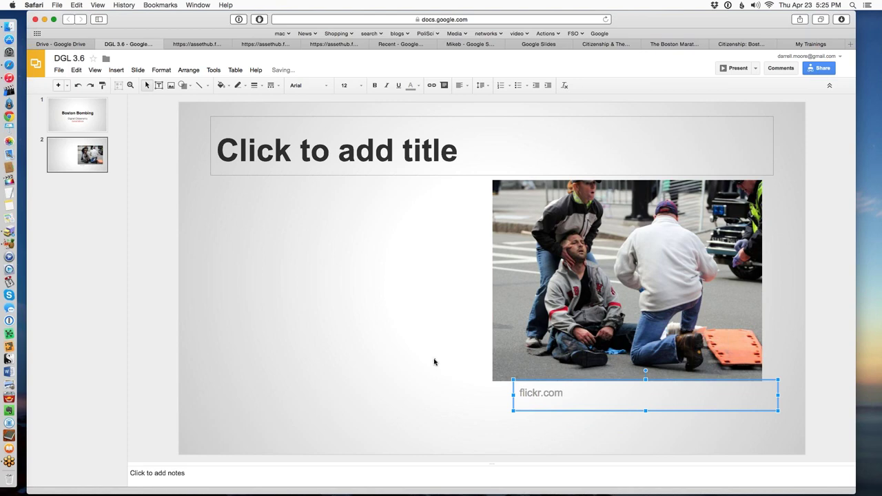
{"action": "left_click", "coordinate": [438, 356]}
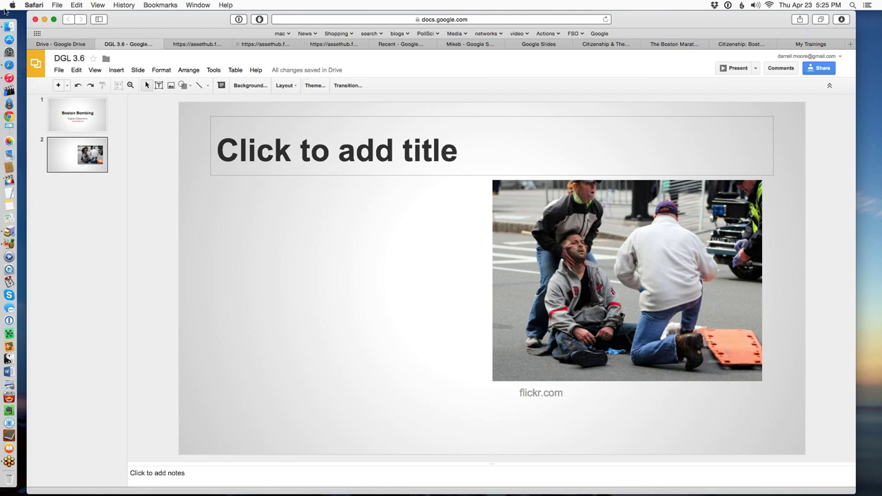
Step: Browse the image search results, pick the fire-truck image, then cancel without inserting
{"action": "left_click", "coordinate": [116, 70]}
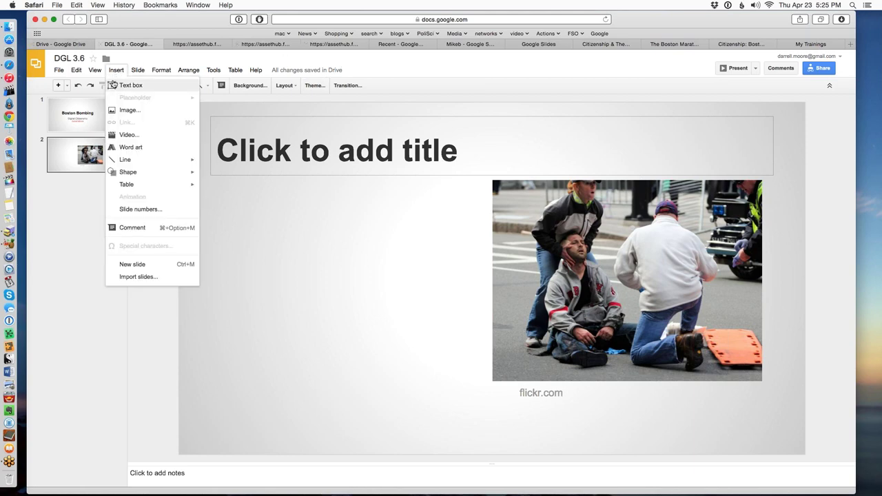
{"action": "left_click", "coordinate": [124, 110]}
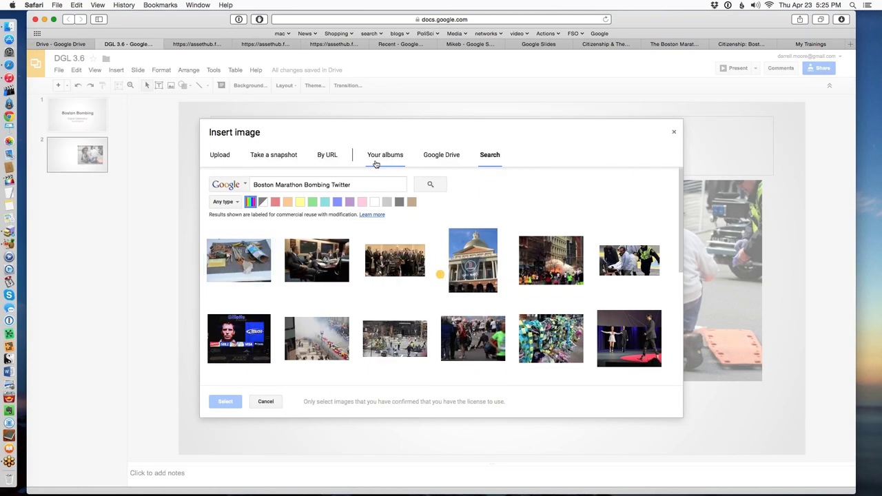
{"action": "scroll", "coordinate": [445, 348], "scroll_direction": "down", "scroll_amount": 3}
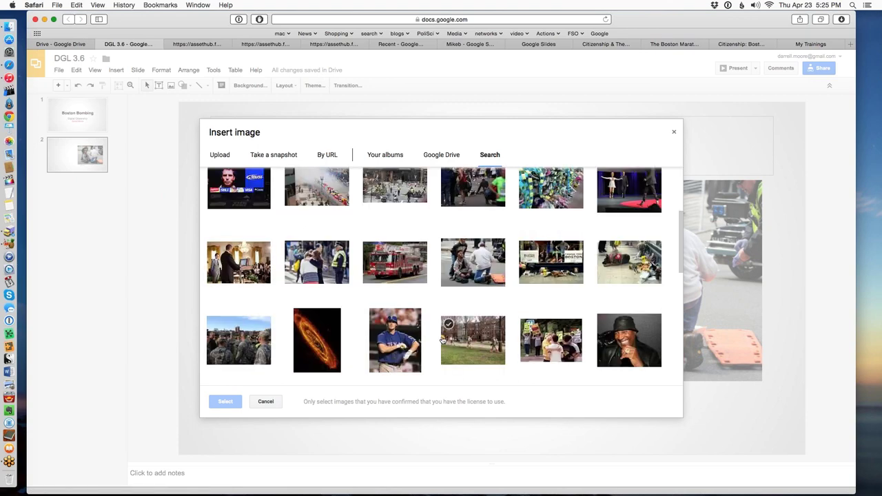
{"action": "scroll", "coordinate": [445, 345], "scroll_direction": "down", "scroll_amount": 3}
{"action": "scroll", "coordinate": [445, 341], "scroll_direction": "up", "scroll_amount": 6}
{"action": "scroll", "coordinate": [386, 297], "scroll_direction": "down", "scroll_amount": 5}
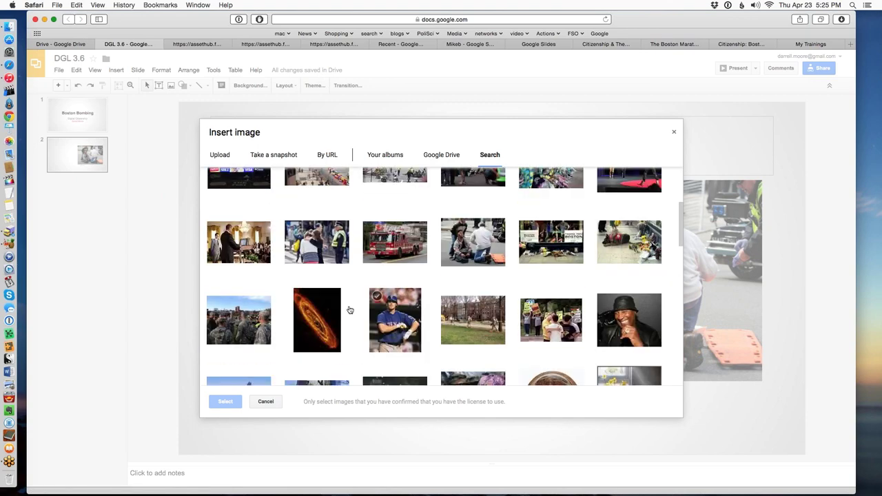
{"action": "left_click", "coordinate": [391, 259]}
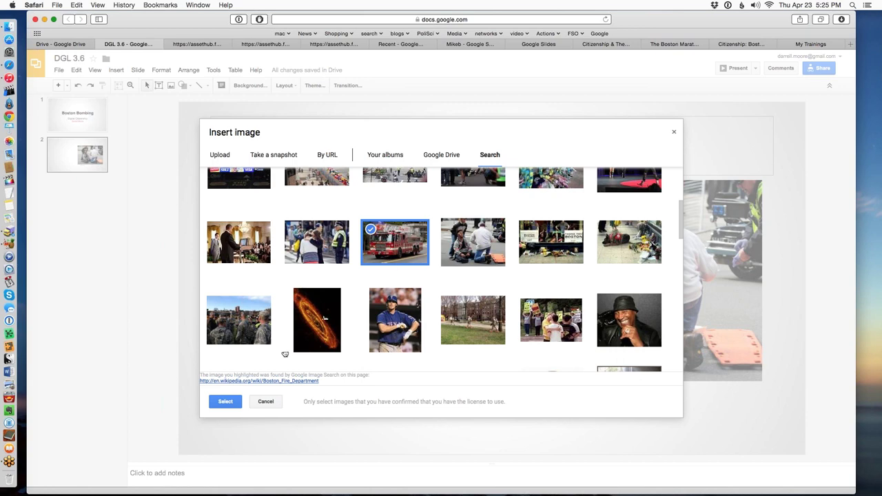
{"action": "left_click", "coordinate": [265, 401]}
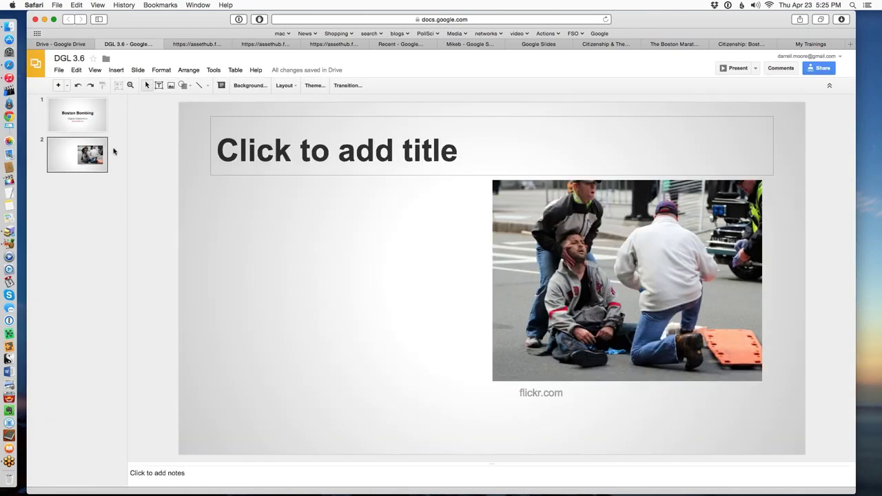
Step: Add a new slide 3 and delete its body placeholder, keeping only the title box
{"action": "left_click", "coordinate": [116, 70]}
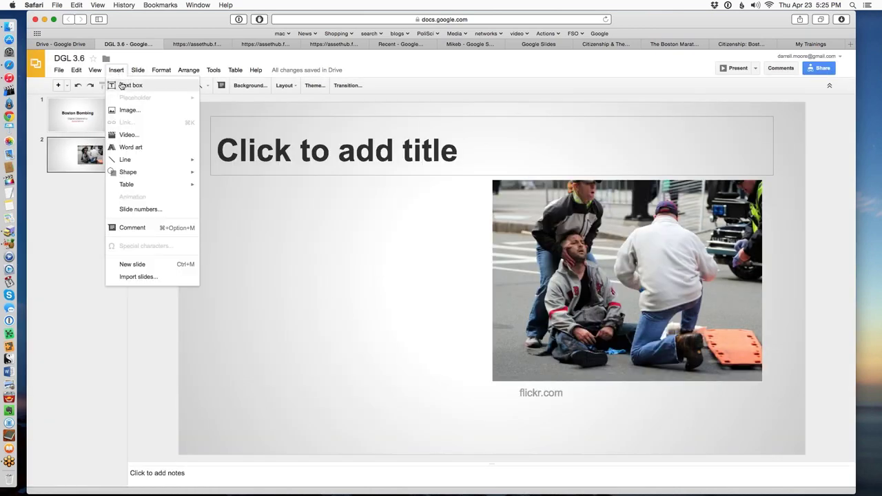
{"action": "left_click", "coordinate": [120, 85]}
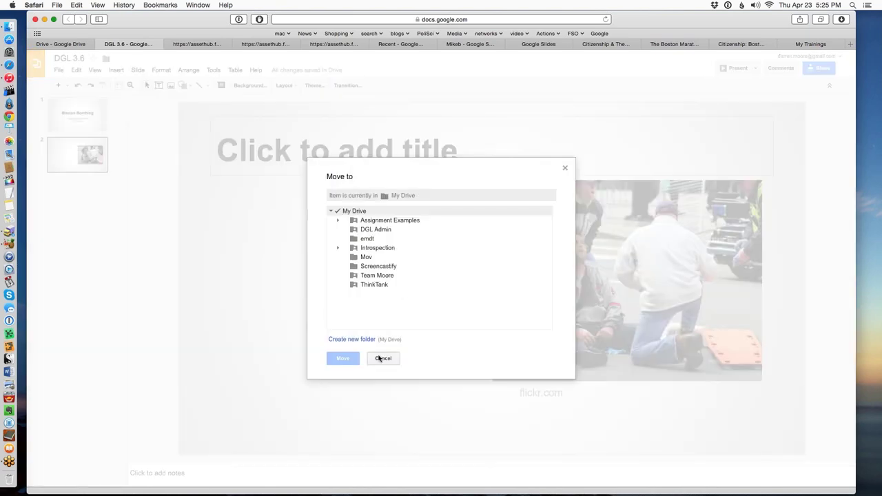
{"action": "left_click", "coordinate": [382, 358]}
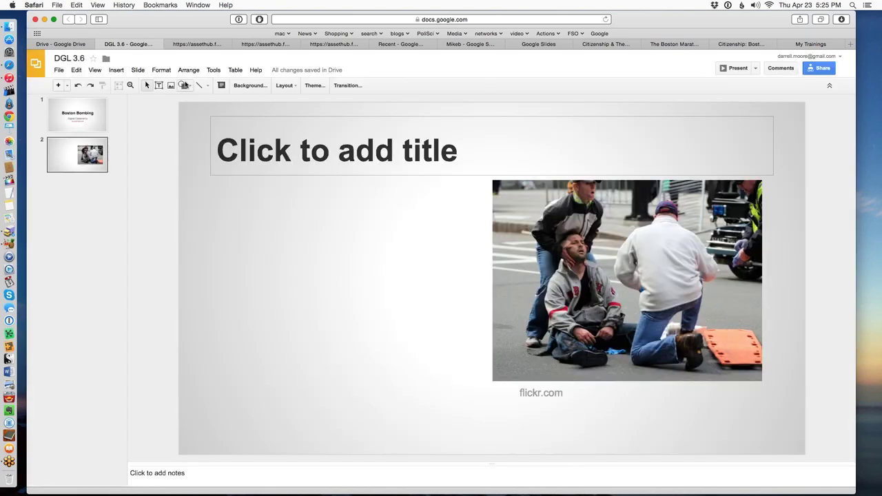
{"action": "left_click", "coordinate": [138, 69]}
{"action": "left_click", "coordinate": [147, 85]}
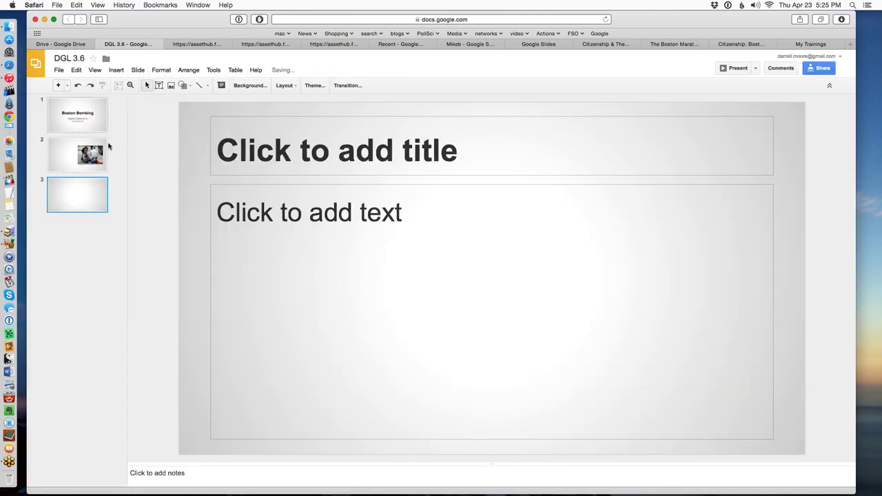
{"action": "left_click", "coordinate": [209, 196]}
{"action": "key", "text": "BackSpace"}
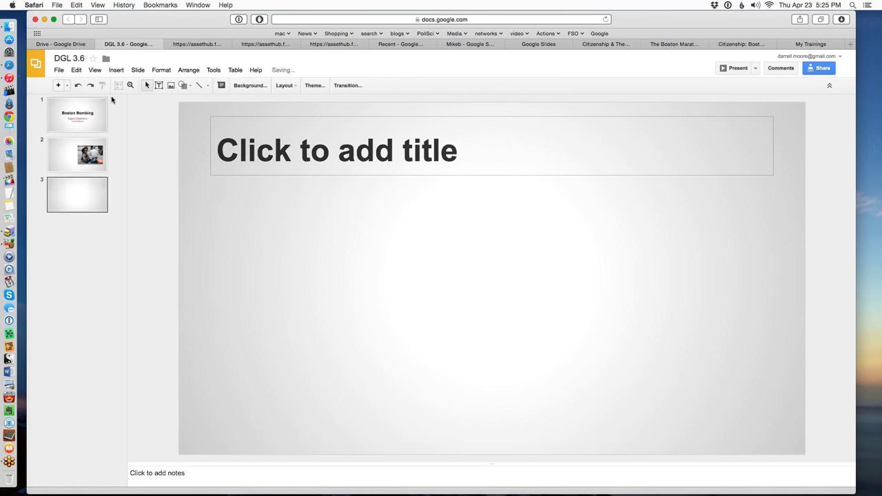
{"action": "left_click", "coordinate": [116, 70]}
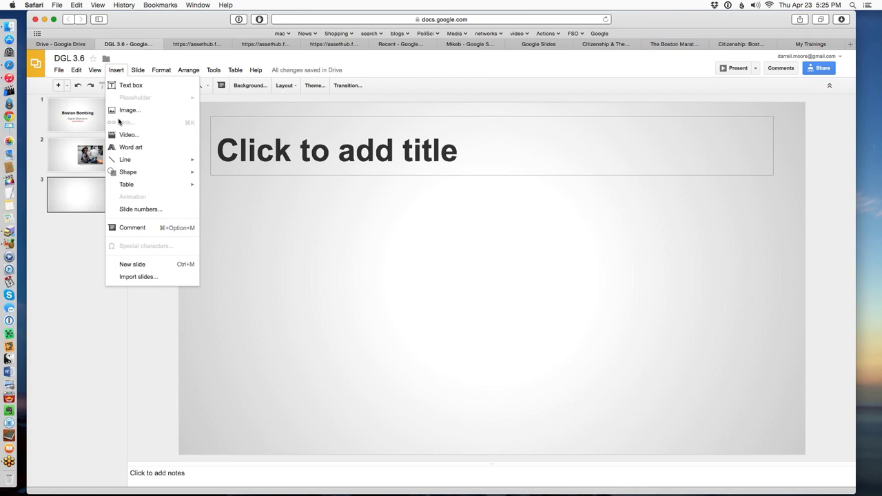
Step: Search YouTube for 'Boston Marathon Bombing' in the Insert Video dialog
{"action": "left_click", "coordinate": [125, 136]}
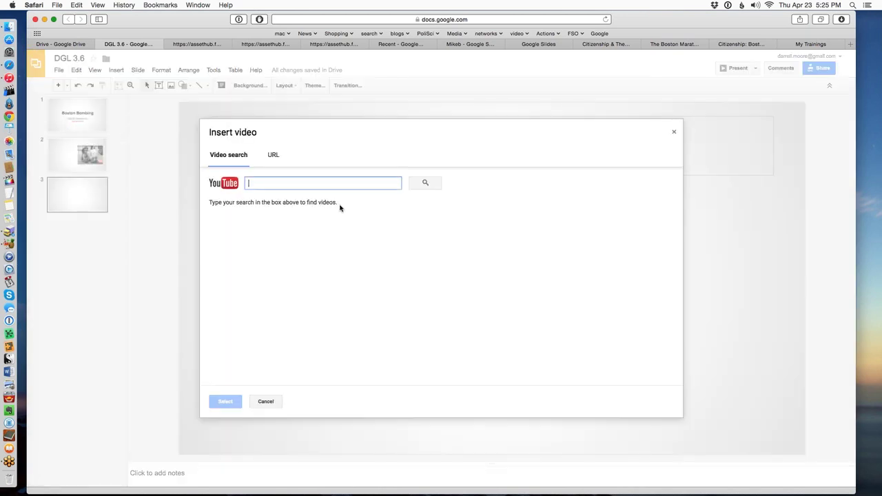
{"action": "left_click", "coordinate": [236, 157]}
{"action": "left_click", "coordinate": [258, 184]}
{"action": "type", "text": "ston Bo"}
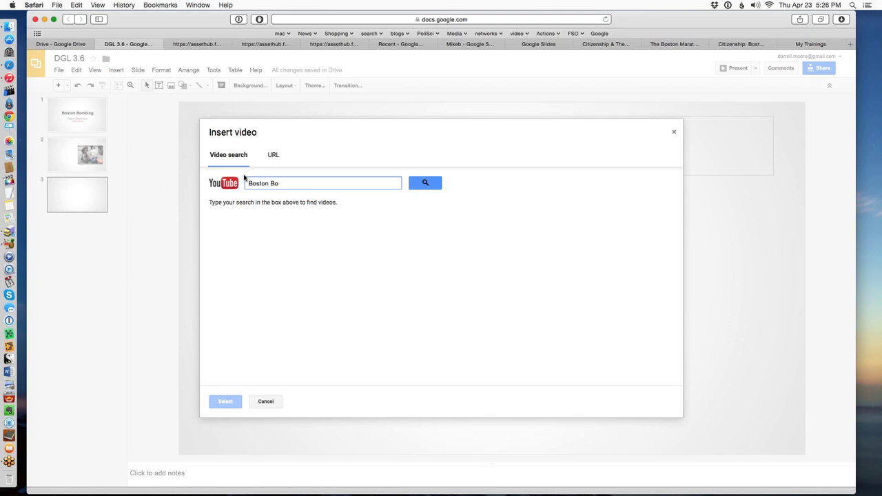
{"action": "key", "text": "BackSpace"}
{"action": "key", "text": "BackSpace"}
{"action": "key", "text": "BackSpace"}
{"action": "type", "text": "Marathon Bombing"}
{"action": "left_click", "coordinate": [424, 182]}
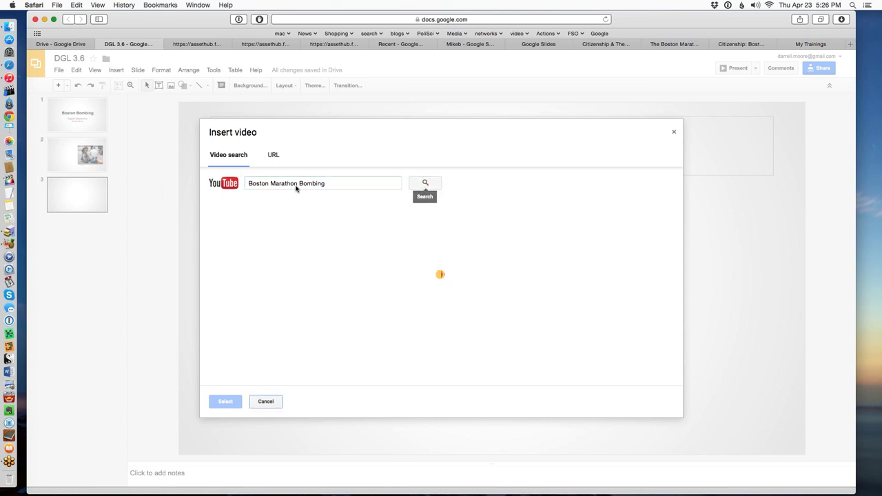
Step: Insert the Rebekah Gregory finish-line video from the results into slide 3
{"action": "scroll", "coordinate": [472, 304], "scroll_direction": "down", "scroll_amount": 2}
{"action": "scroll", "coordinate": [438, 303], "scroll_direction": "down", "scroll_amount": 2}
{"action": "scroll", "coordinate": [438, 303], "scroll_direction": "down", "scroll_amount": 2}
{"action": "scroll", "coordinate": [412, 293], "scroll_direction": "down", "scroll_amount": 2}
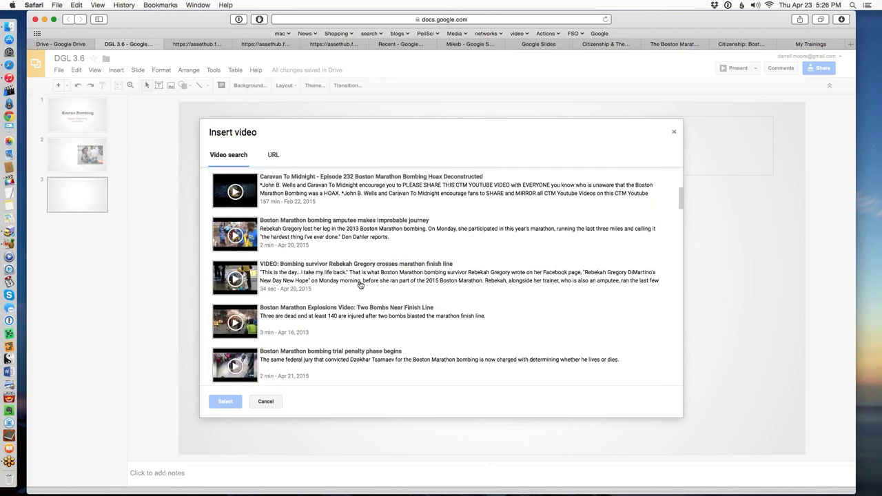
{"action": "left_click", "coordinate": [282, 273]}
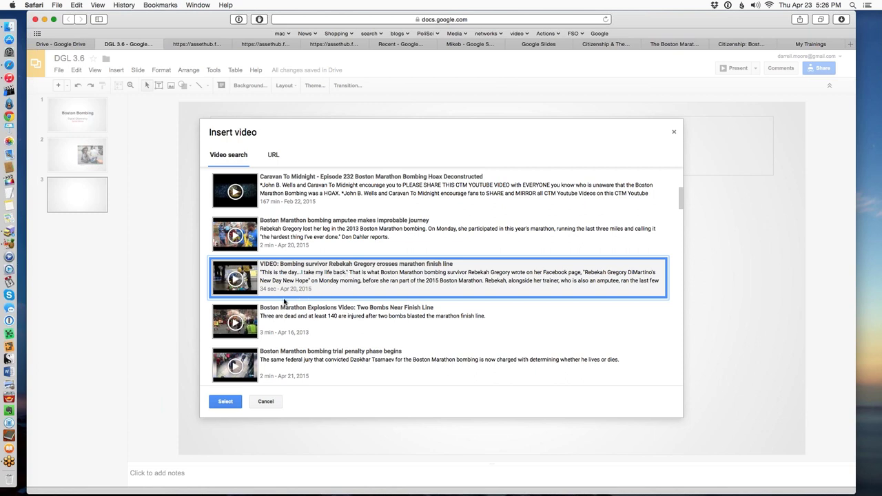
{"action": "left_click", "coordinate": [229, 403]}
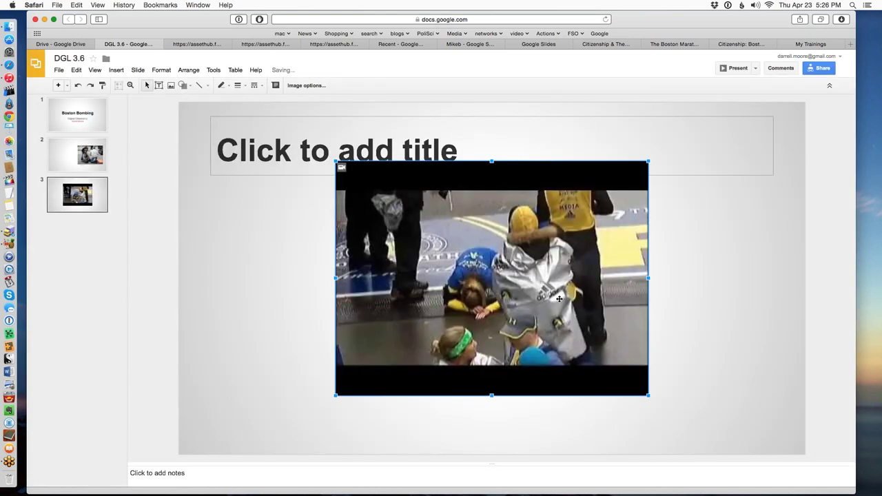
Step: Drag the video to the slide's lower right and add an empty text box below it
{"action": "left_click_drag", "start_coordinate": [519, 269], "coordinate": [618, 294]}
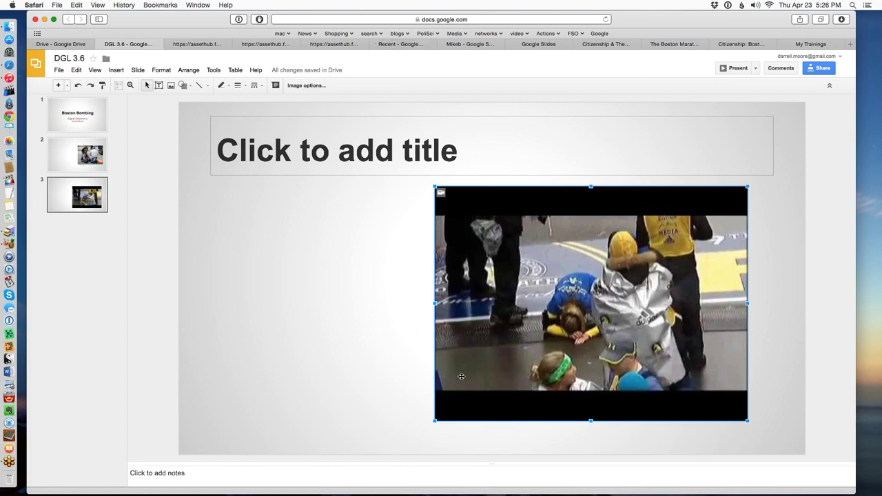
{"action": "left_click", "coordinate": [339, 285]}
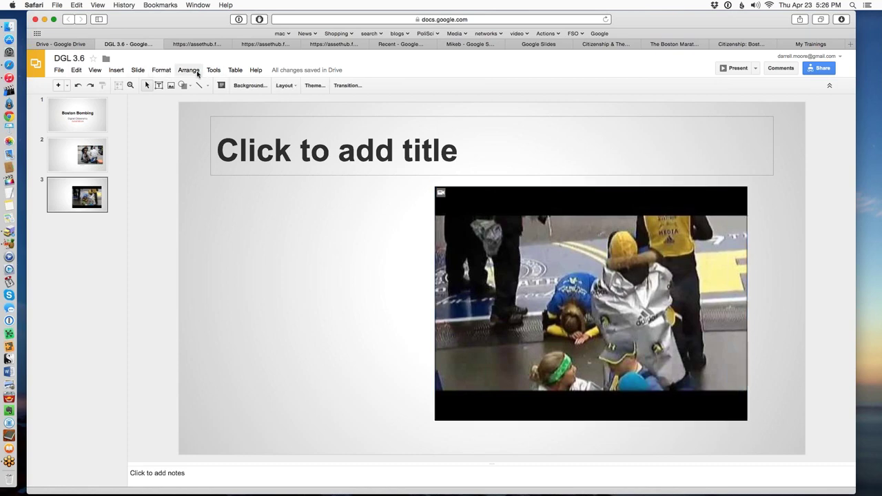
{"action": "left_click", "coordinate": [138, 70]}
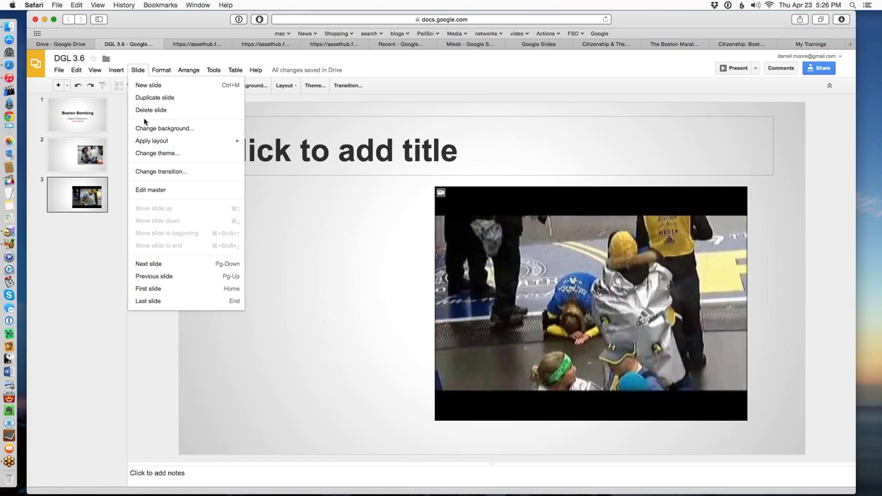
{"action": "left_click", "coordinate": [121, 84]}
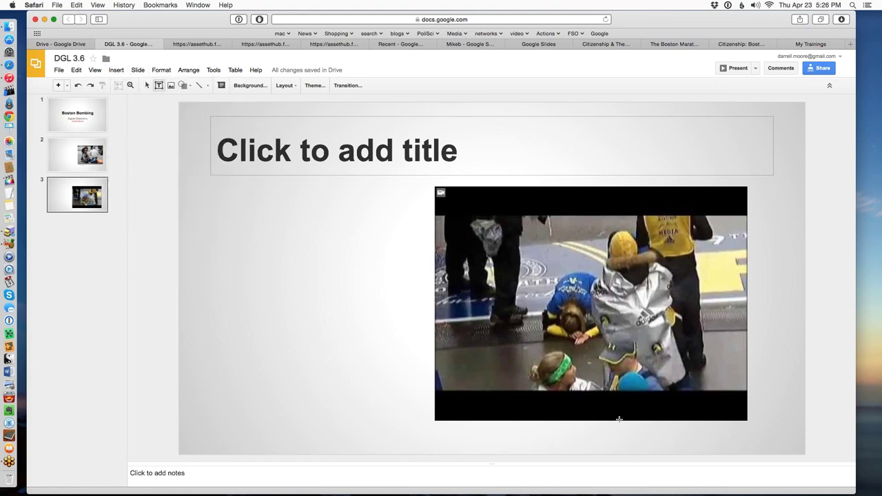
{"action": "left_click", "coordinate": [475, 443]}
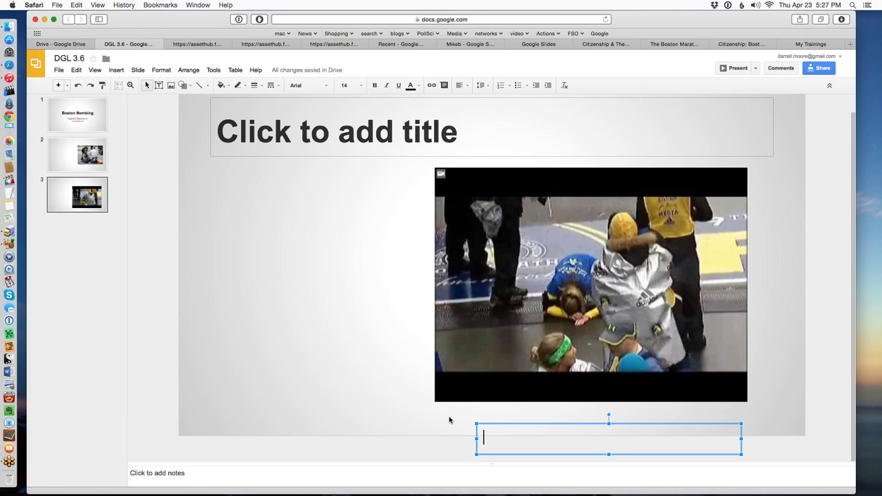
Step: Type 'YouTube.com' and format it light grey at font size 11
{"action": "type", "text": "YouTube"}
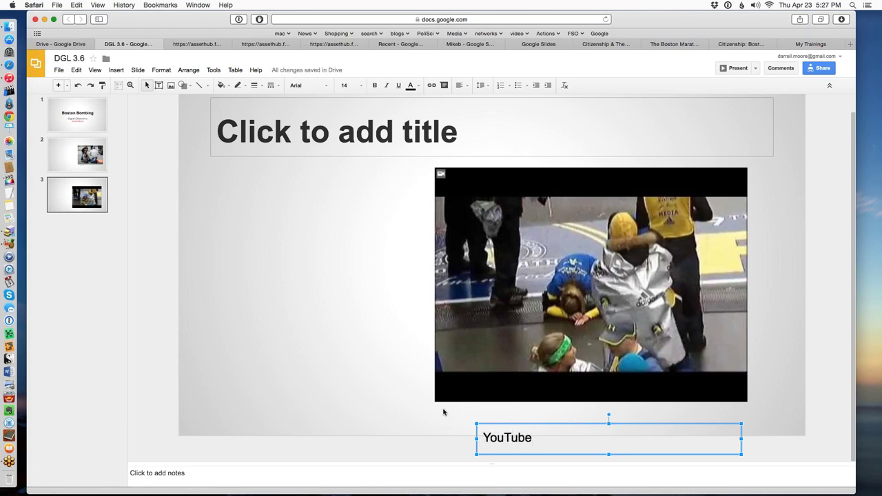
{"action": "type", "text": ".com"}
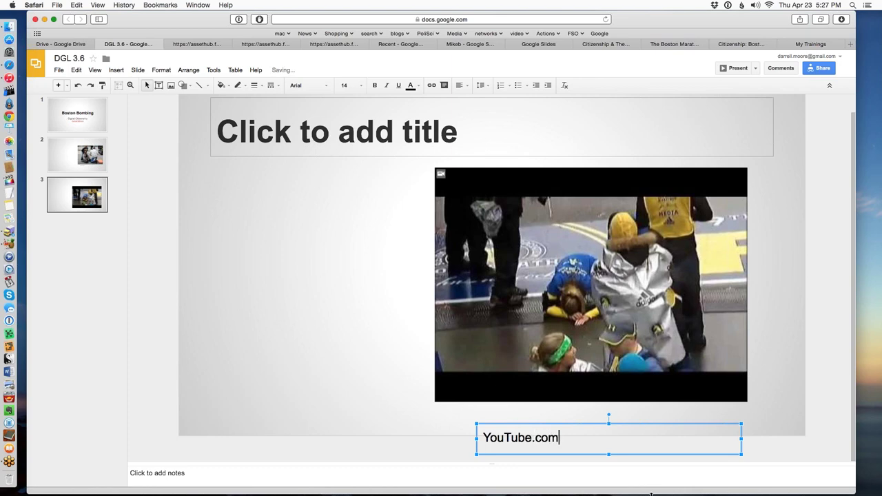
{"action": "left_click_drag", "start_coordinate": [569, 439], "coordinate": [470, 429]}
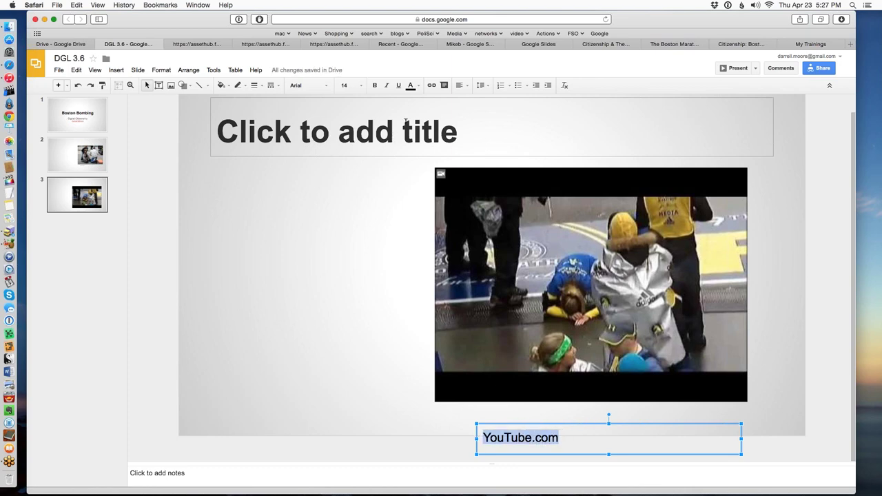
{"action": "left_click", "coordinate": [413, 87]}
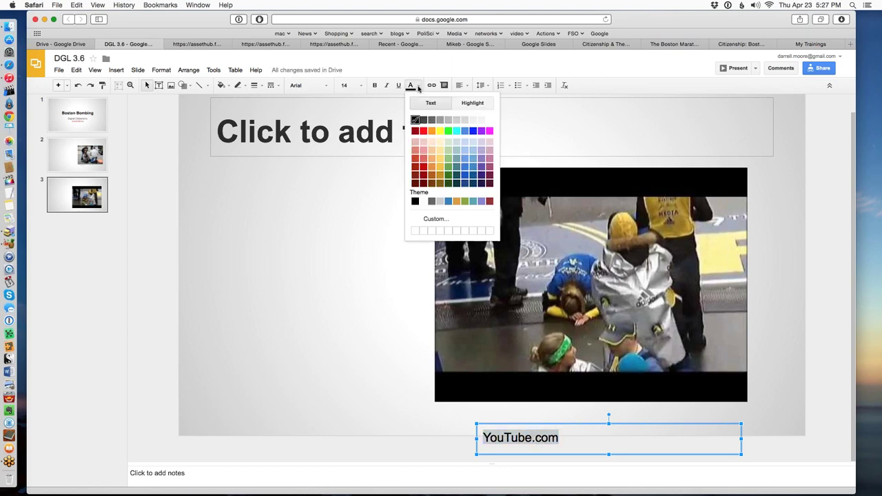
{"action": "left_click", "coordinate": [439, 120]}
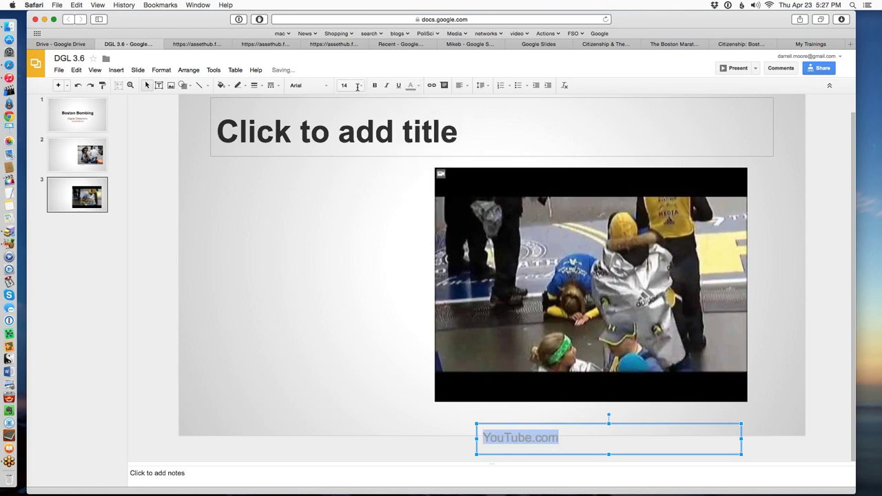
{"action": "left_click", "coordinate": [356, 85]}
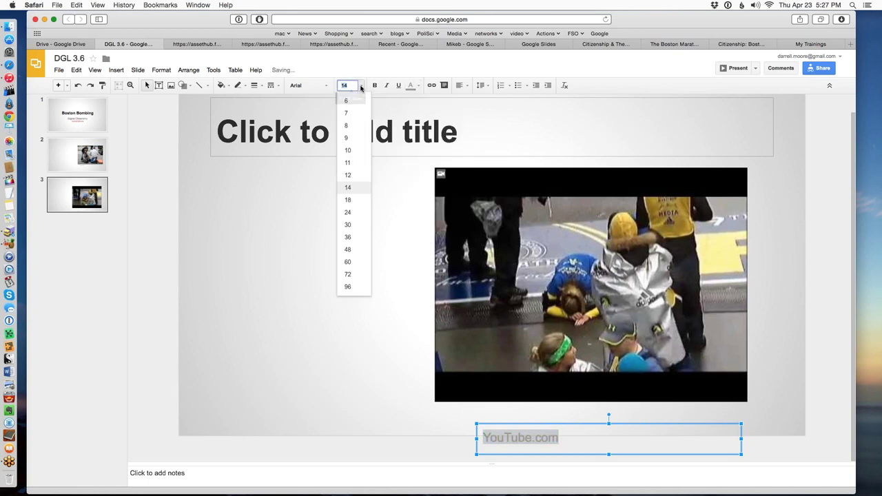
{"action": "left_click", "coordinate": [348, 162]}
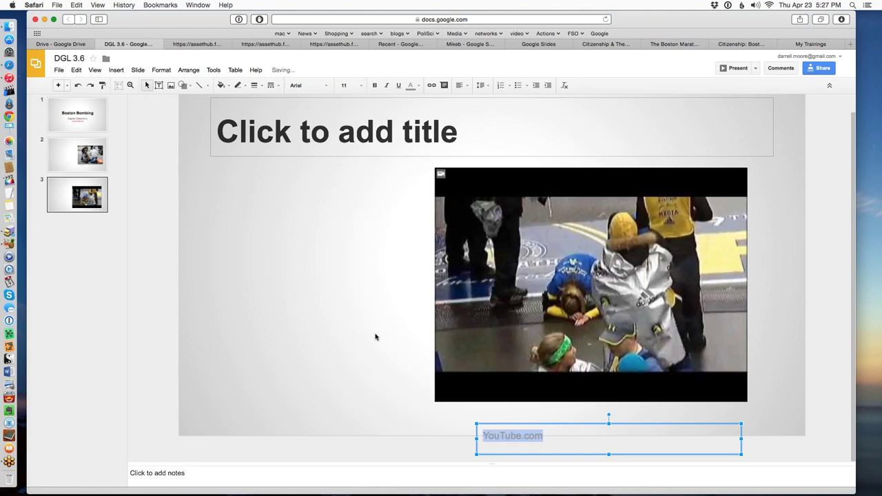
Step: Nudge the YouTube.com credit box up directly beneath the video
{"action": "left_click", "coordinate": [517, 423]}
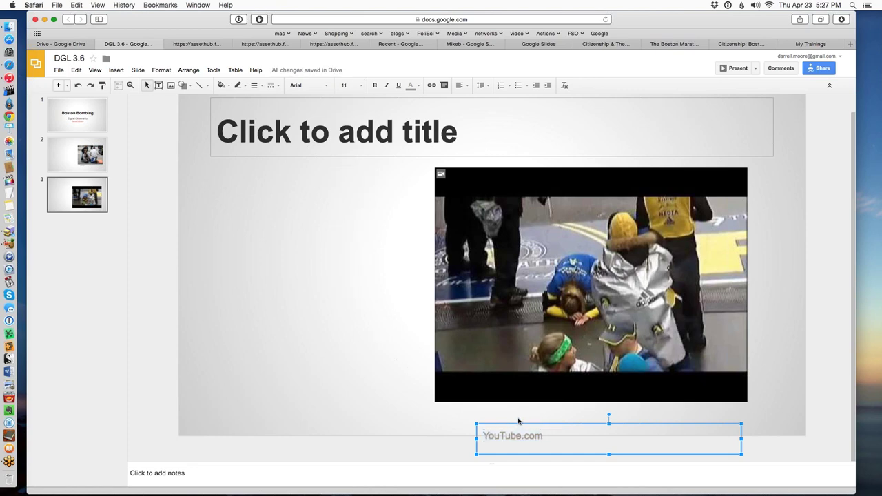
{"action": "left_click_drag", "start_coordinate": [517, 423], "coordinate": [514, 417]}
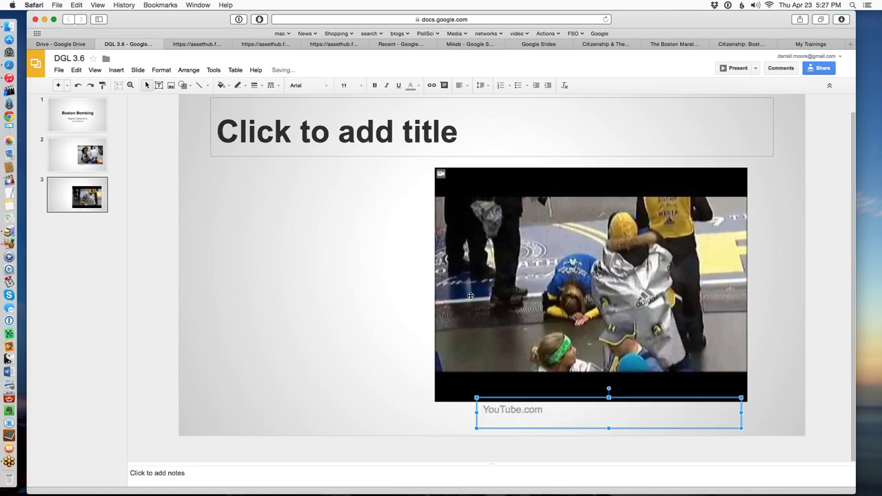
{"action": "left_click", "coordinate": [320, 246]}
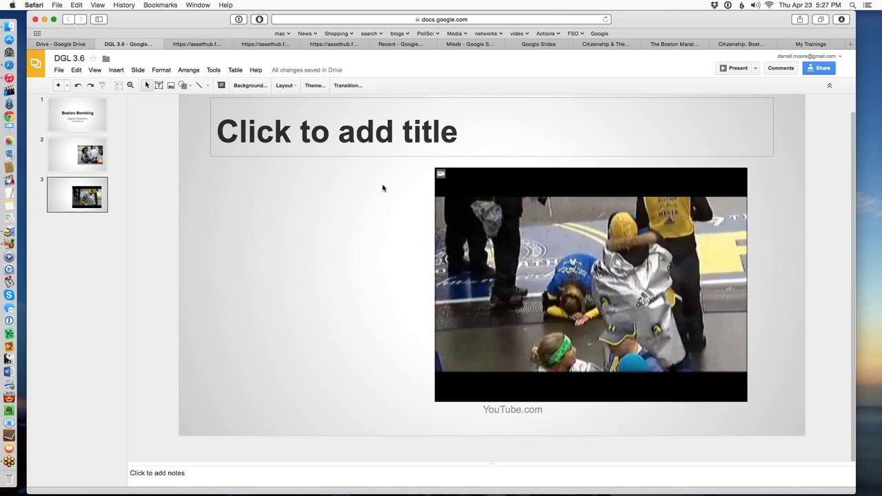
Step: Type 'Victim Crosses Finish Line' into slide 3's title box
{"action": "left_click", "coordinate": [455, 128]}
{"action": "type", "text": "Victiom"}
{"action": "key", "text": "BackSpace"}
{"action": "key", "text": "BackSpace"}
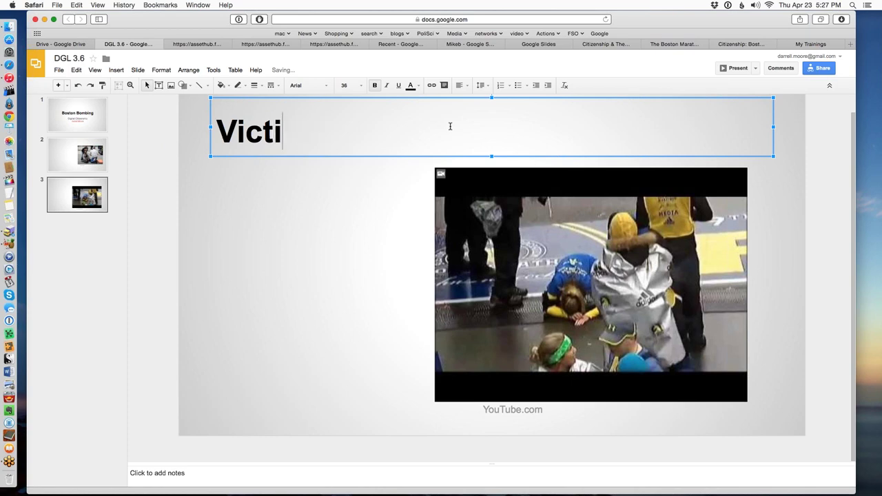
{"action": "type", "text": "m Crosses "}
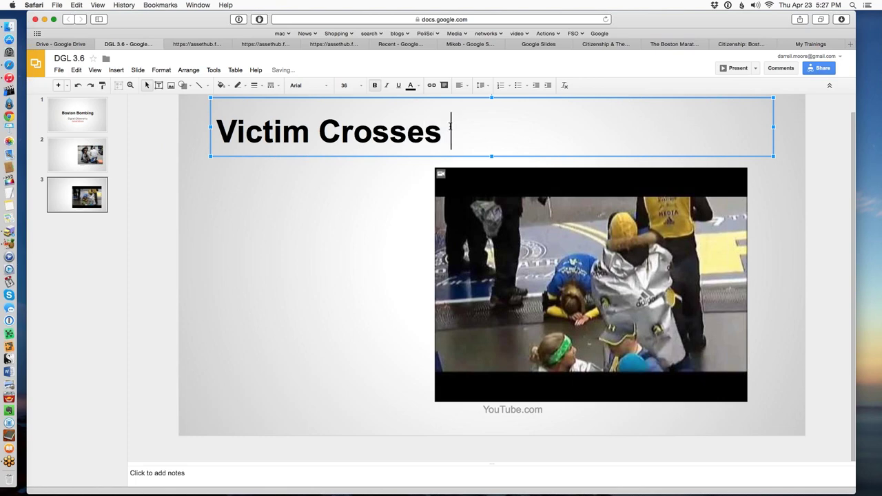
{"action": "type", "text": "Finish Line"}
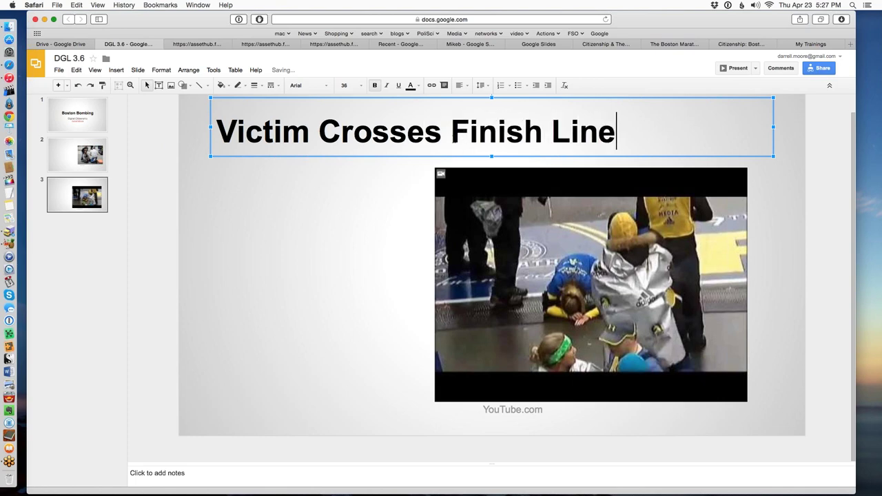
{"action": "left_click", "coordinate": [345, 191]}
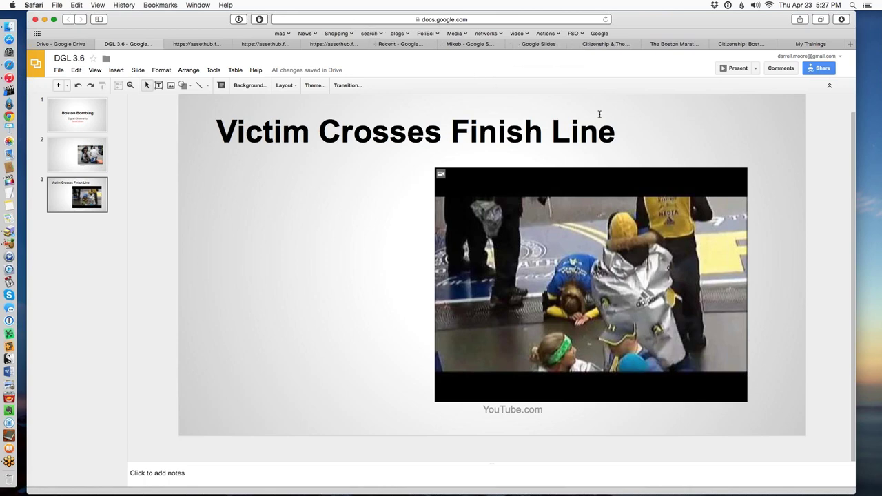
{"action": "mouse_move", "coordinate": [469, 44]}
{"action": "left_click", "coordinate": [400, 44]}
{"action": "left_click", "coordinate": [473, 44]}
{"action": "left_click", "coordinate": [528, 45]}
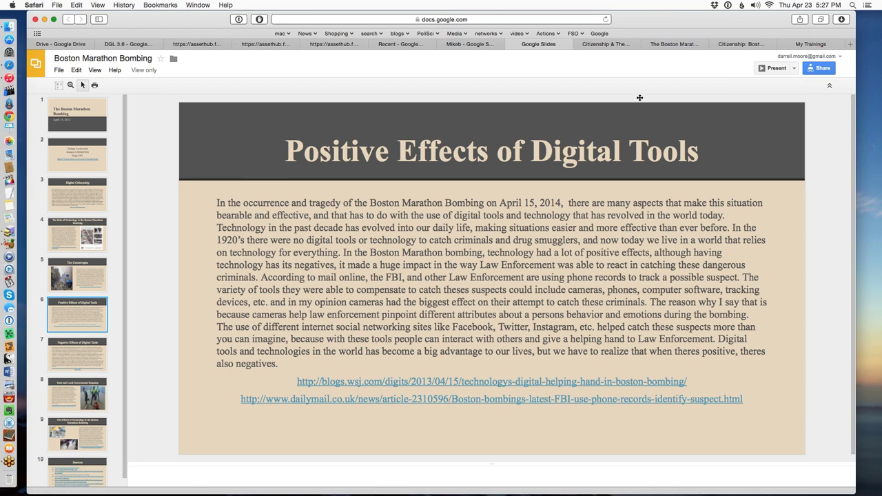
{"action": "left_click", "coordinate": [132, 46]}
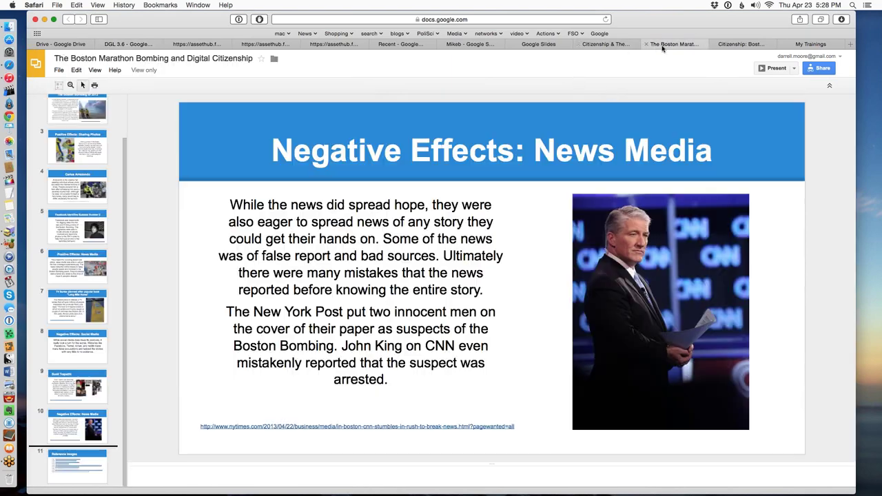
{"action": "left_click", "coordinate": [662, 46]}
{"action": "left_click", "coordinate": [140, 44]}
{"action": "left_click", "coordinate": [478, 19]}
{"action": "left_click", "coordinate": [171, 155]}
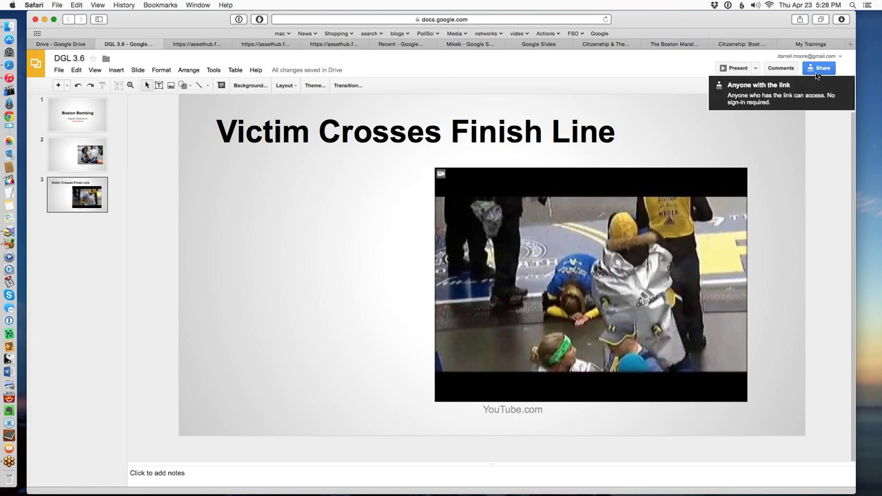
Step: View the presentation's full web address in the address bar, then dismiss it
{"action": "left_click", "coordinate": [475, 20]}
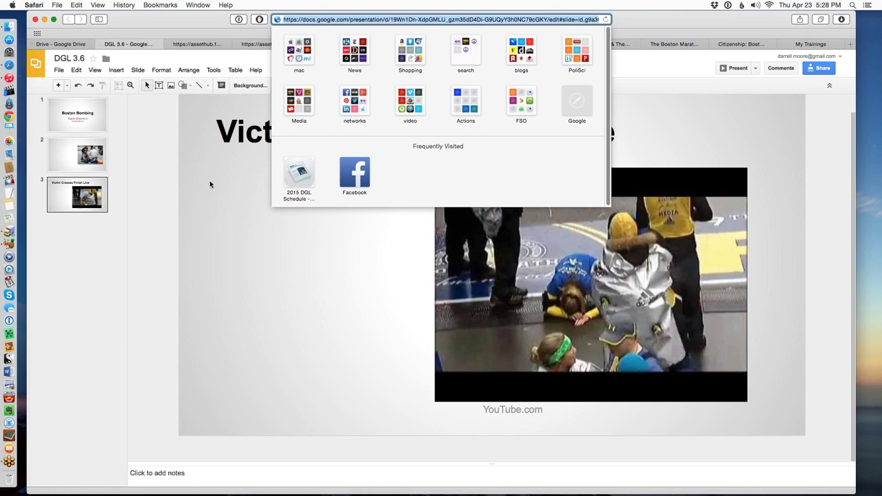
{"action": "left_click", "coordinate": [161, 208]}
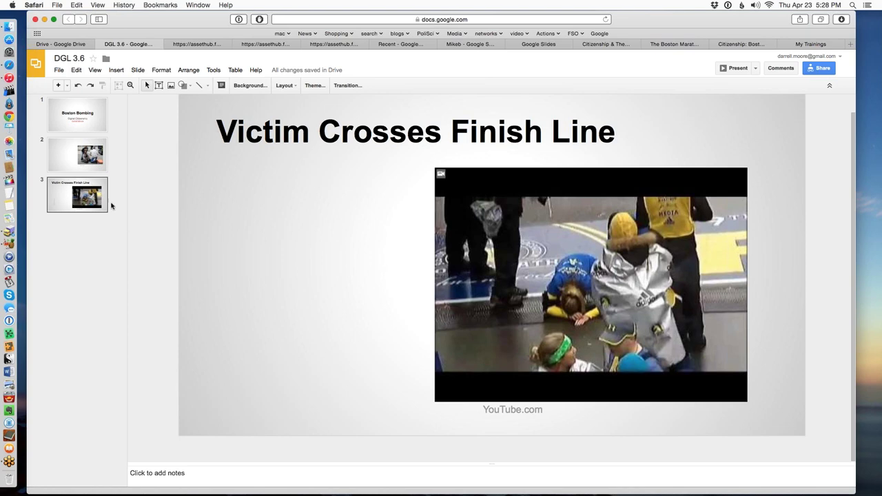
{"action": "scroll", "coordinate": [133, 212], "scroll_direction": "up", "scroll_amount": 1}
{"action": "scroll", "coordinate": [135, 218], "scroll_direction": "up", "scroll_amount": 2}
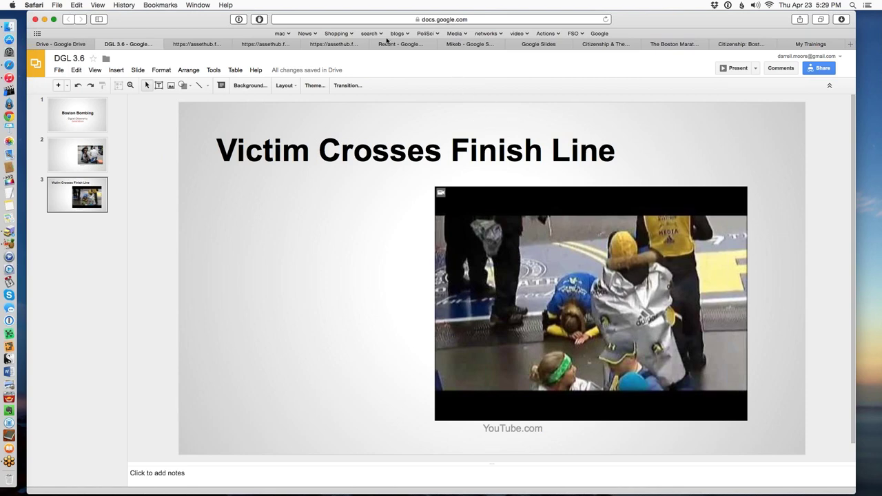
Step: Flip through the rubric, assignment and My Drive tabs, ending on the Boston Marathon Bombing example deck
{"action": "left_click", "coordinate": [329, 46]}
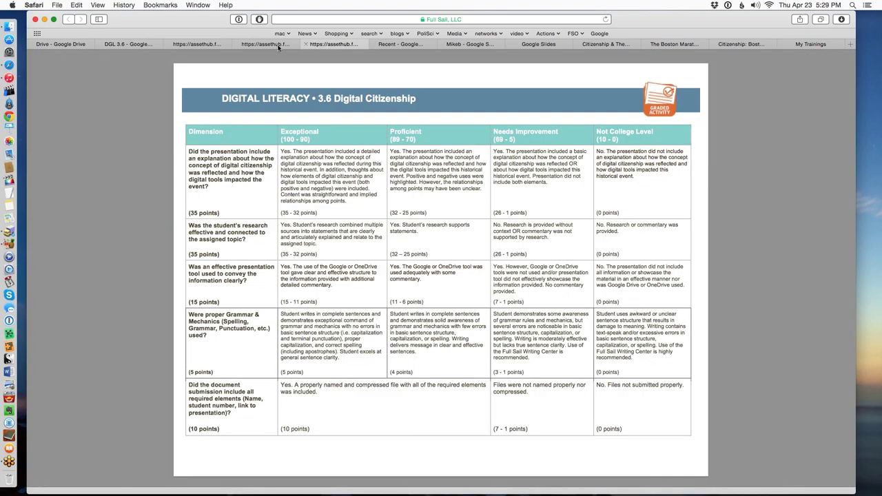
{"action": "left_click", "coordinate": [184, 45]}
{"action": "left_click", "coordinate": [134, 45]}
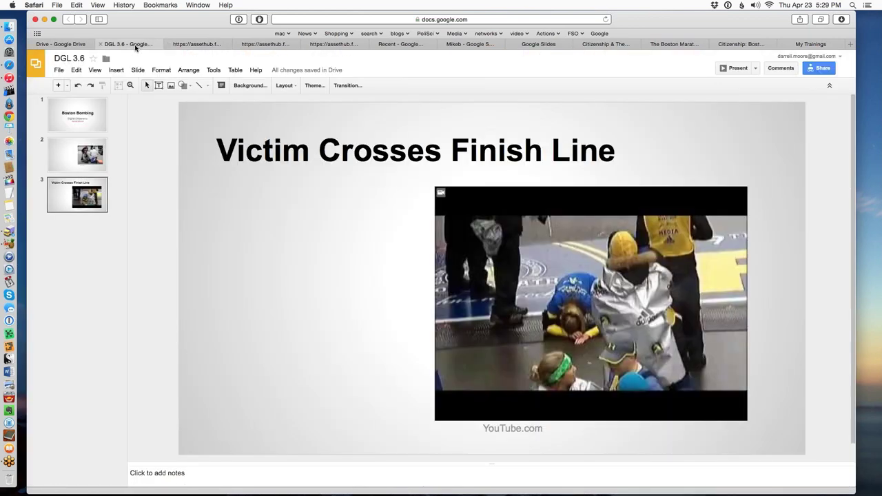
{"action": "left_click", "coordinate": [78, 46]}
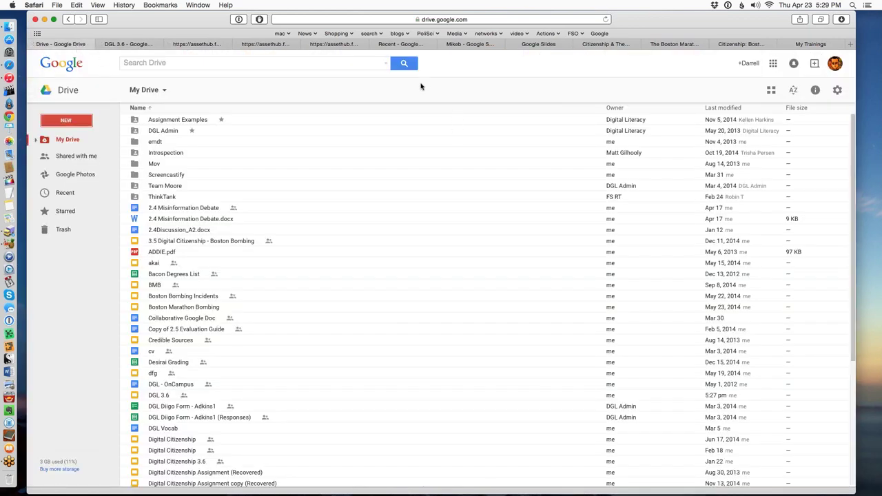
{"action": "left_click", "coordinate": [335, 45]}
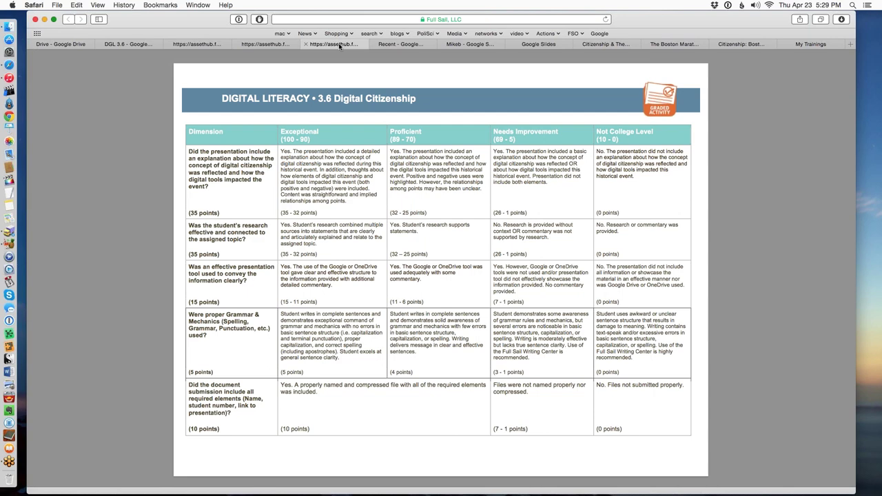
{"action": "left_click", "coordinate": [527, 46]}
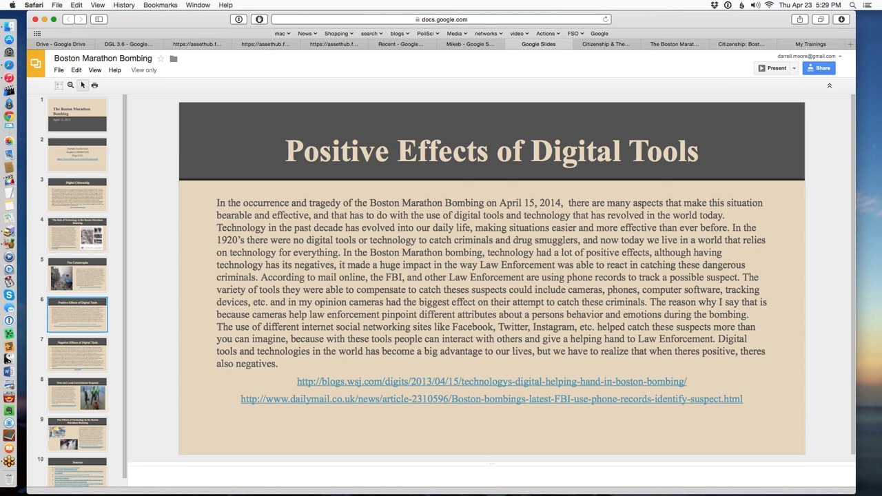
Step: Check the other Boston Marathon example deck, rubric and assignment tabs, then return to DGL 3.6
{"action": "left_click", "coordinate": [665, 44]}
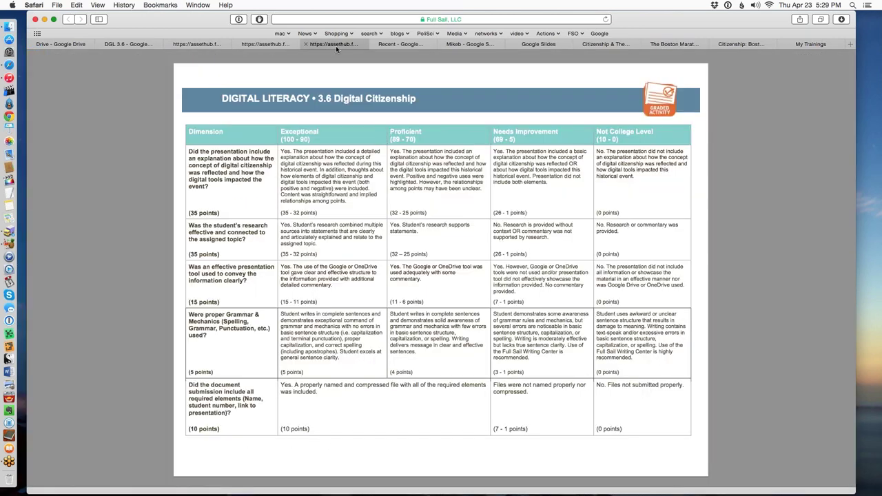
{"action": "left_click", "coordinate": [335, 45]}
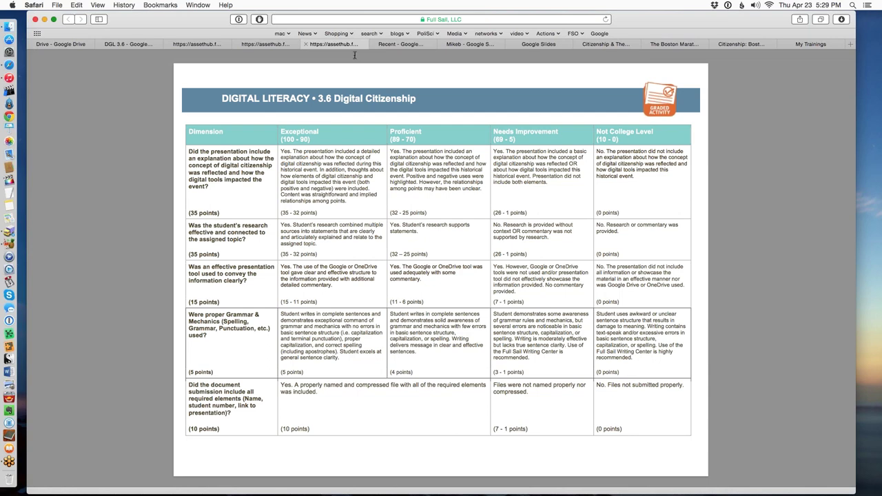
{"action": "left_click", "coordinate": [210, 44]}
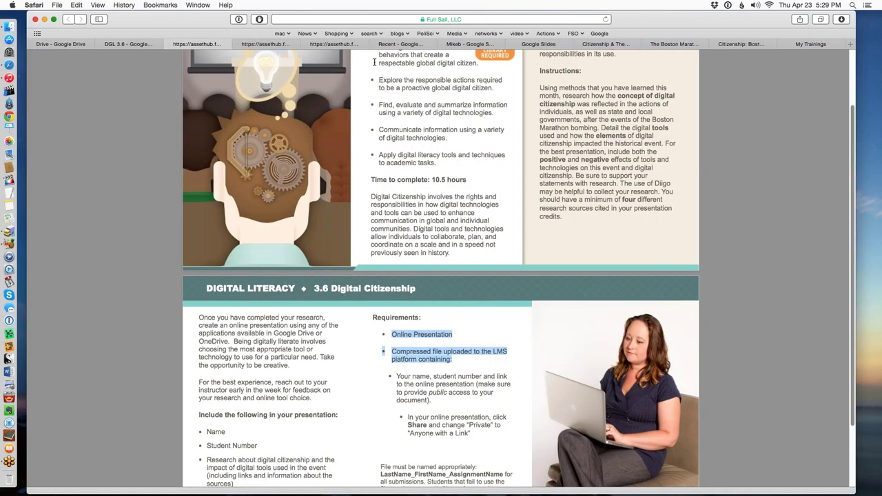
{"action": "left_click", "coordinate": [143, 44]}
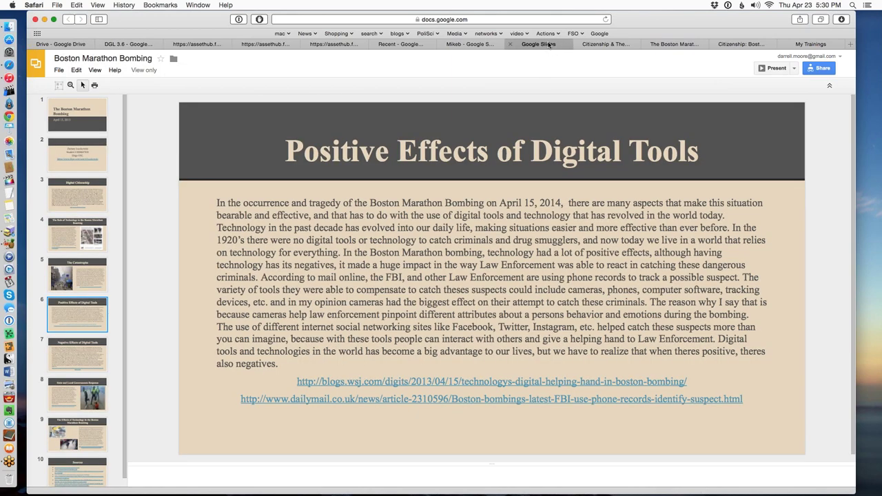
Step: Review the Boston Marathon Bombing, Digital Communication and Credits example decks
{"action": "left_click", "coordinate": [548, 45]}
{"action": "left_click", "coordinate": [471, 45]}
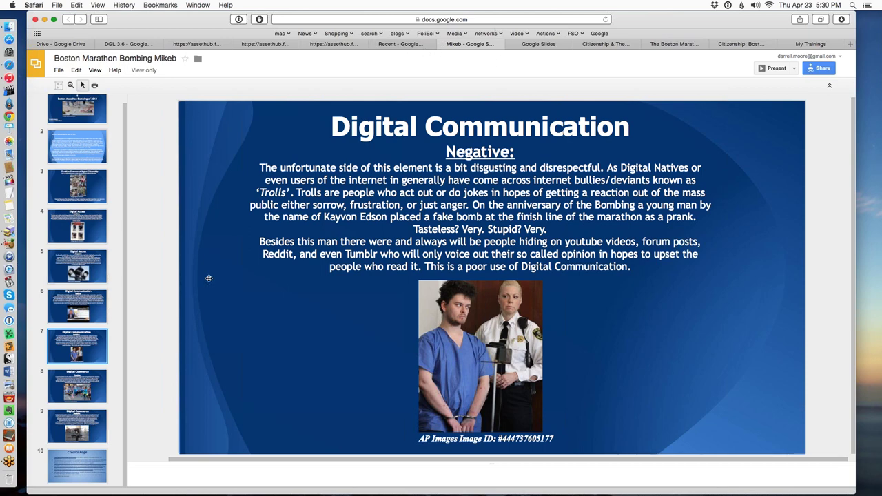
{"action": "left_click", "coordinate": [555, 49]}
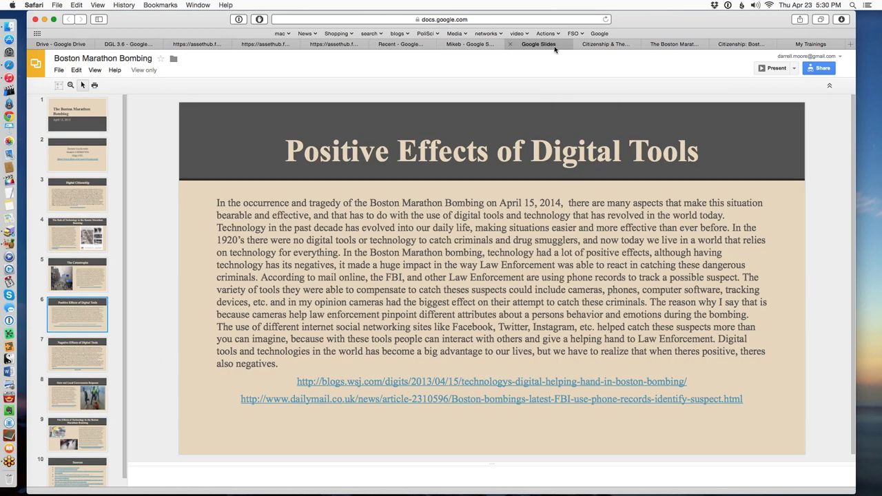
{"action": "left_click", "coordinate": [601, 45]}
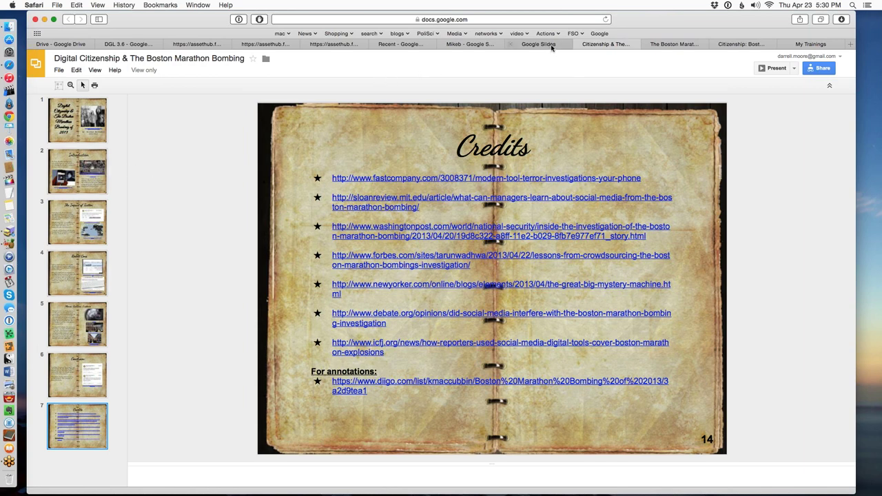
Step: Highlight the assignment instruction about positive and negative effects
{"action": "left_click", "coordinate": [180, 45]}
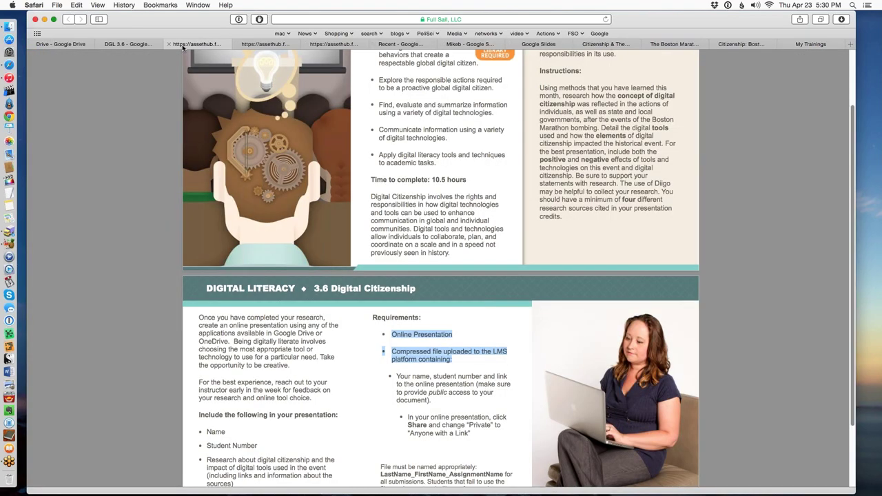
{"action": "mouse_move", "coordinate": [601, 143]}
{"action": "left_mouse_down"}
{"action": "mouse_move", "coordinate": [609, 168]}
{"action": "mouse_move", "coordinate": [587, 159]}
{"action": "mouse_move", "coordinate": [589, 168]}
{"action": "left_mouse_up"}
{"action": "left_click", "coordinate": [589, 153]}
Step: Recheck the Digital Communication deck and Credits slide, then return to the assignment instructions
{"action": "left_click", "coordinate": [561, 44]}
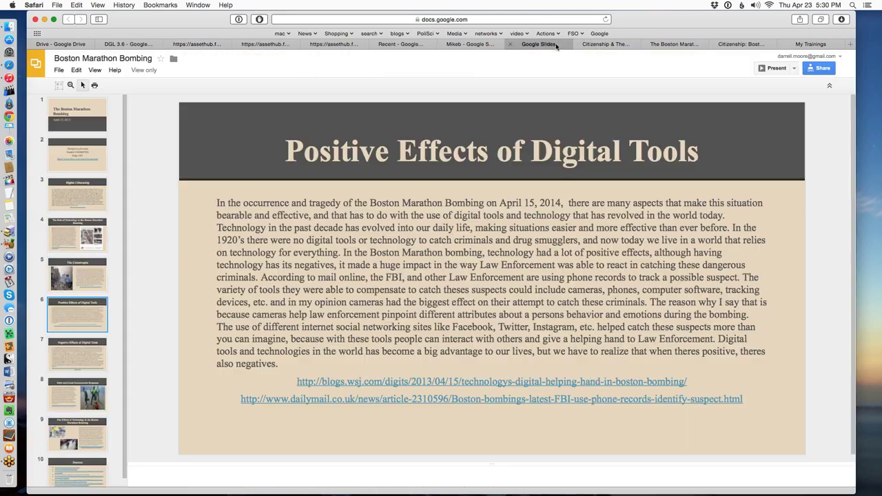
{"action": "left_click", "coordinate": [482, 46]}
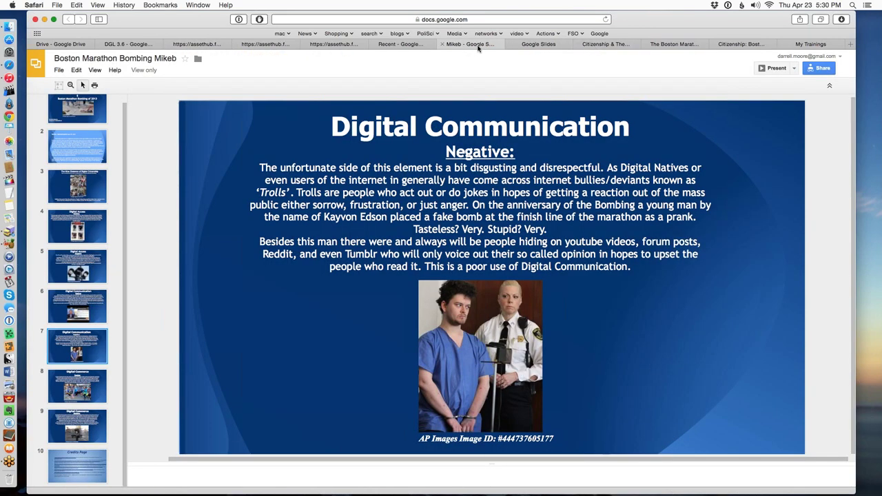
{"action": "scroll", "coordinate": [81, 223], "scroll_direction": "up", "scroll_amount": 1}
{"action": "scroll", "coordinate": [81, 222], "scroll_direction": "down", "scroll_amount": 1}
{"action": "left_click", "coordinate": [633, 43]}
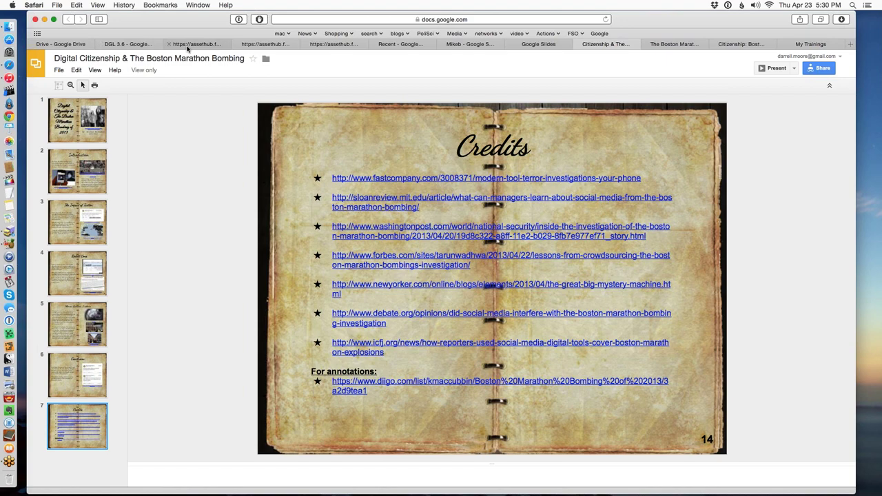
{"action": "left_click", "coordinate": [187, 45]}
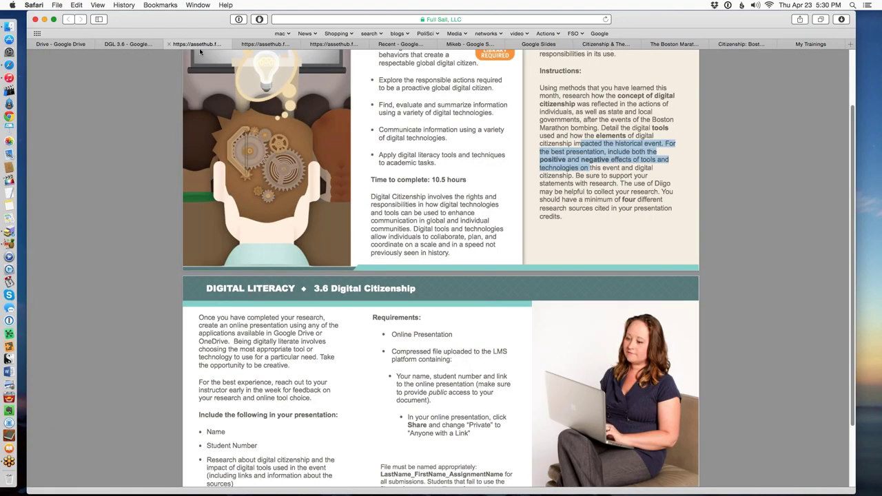